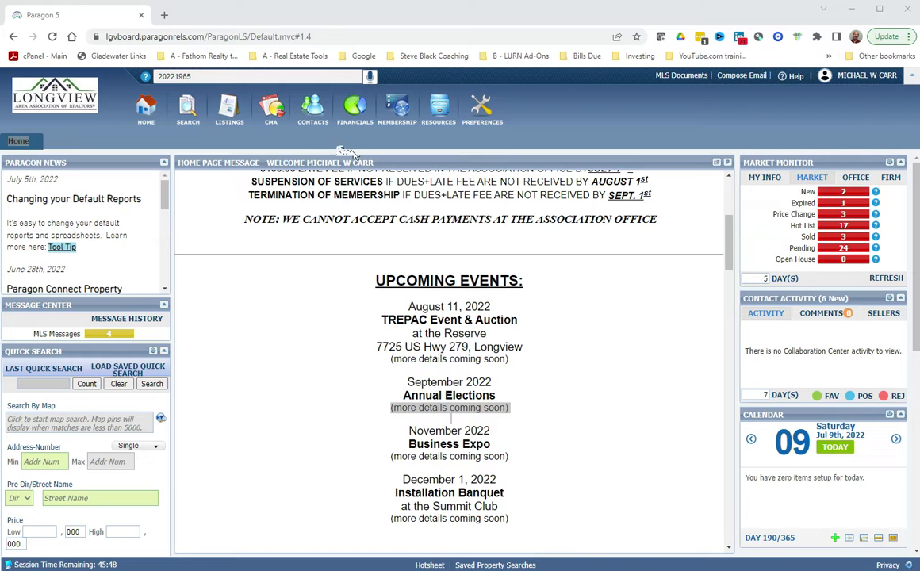
Start a new contact and enter the buyer's first and last name.
{"action": "left_click", "coordinate": [314, 111]}
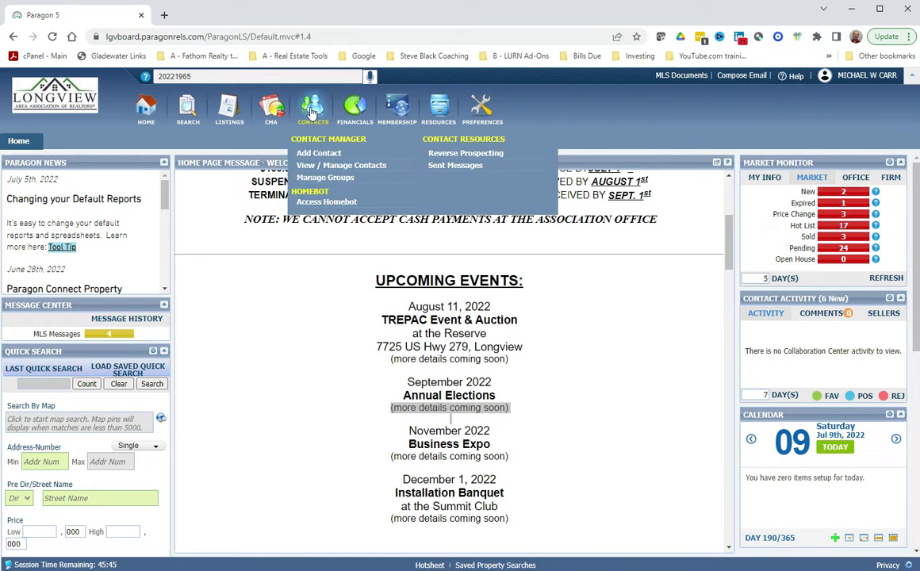
{"action": "left_click", "coordinate": [327, 155]}
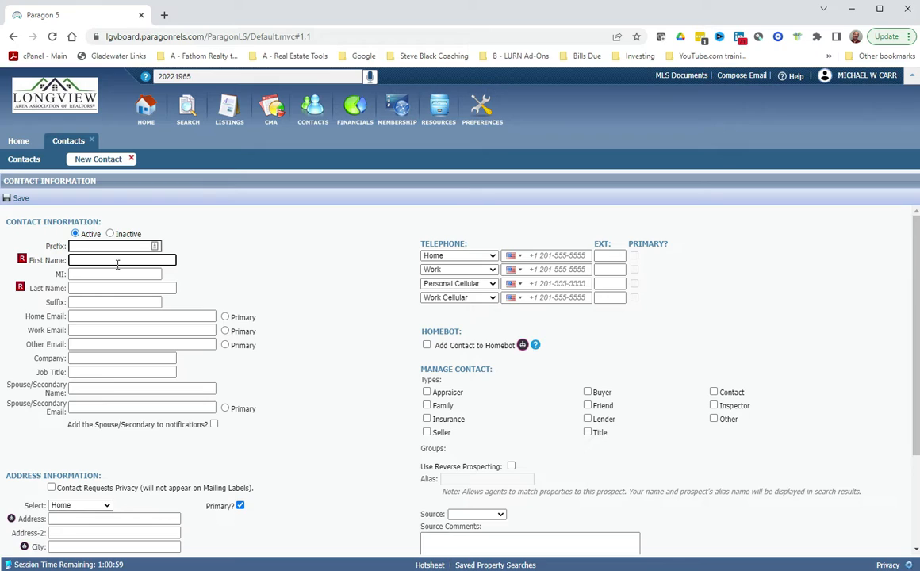
{"action": "key", "text": "Tab"}
{"action": "key", "text": "Tab"}
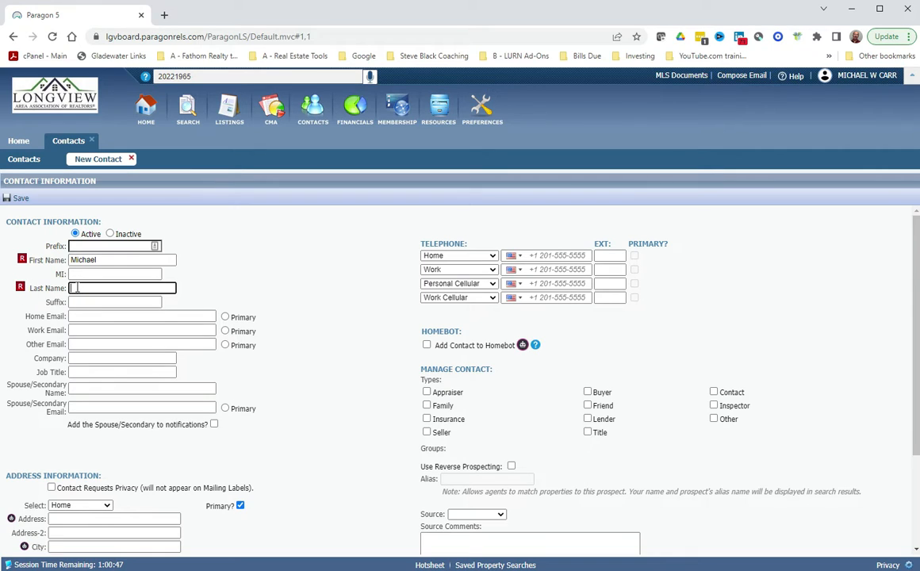
{"action": "scroll", "coordinate": [98, 383], "scroll_direction": "down", "scroll_amount": 2}
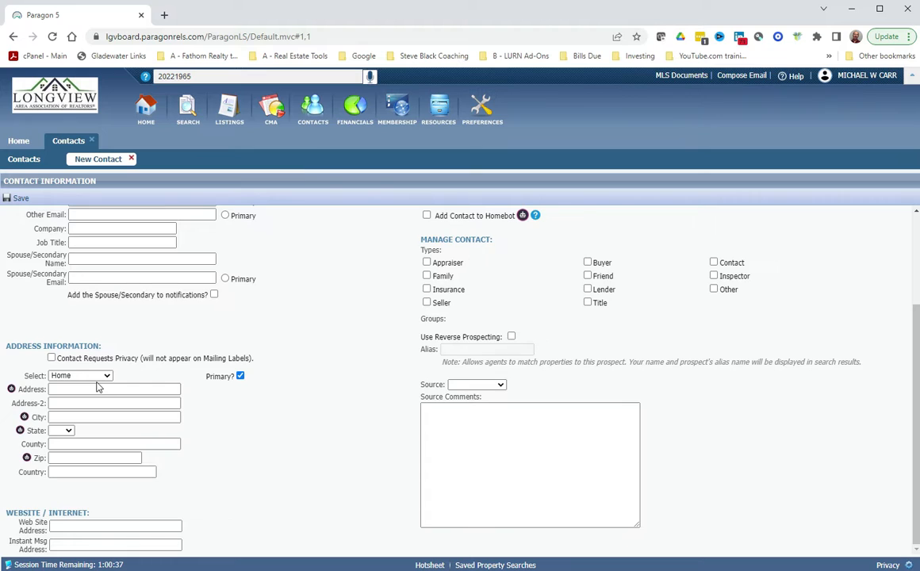
{"action": "scroll", "coordinate": [97, 387], "scroll_direction": "up", "scroll_amount": 2}
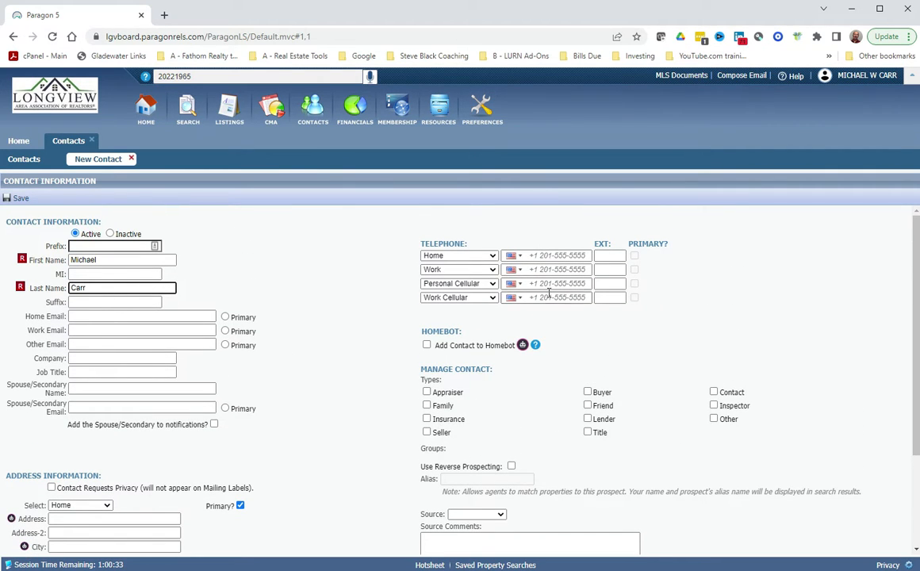
Enter the contact's personal cell number as primary, mark the contact as Buyer, and save.
{"action": "left_click", "coordinate": [554, 283]}
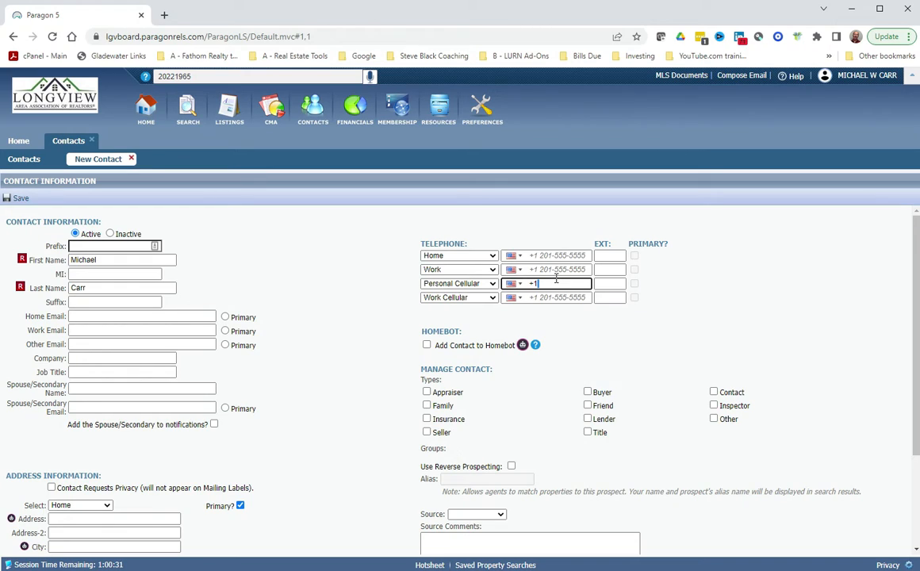
{"action": "left_click", "coordinate": [634, 285]}
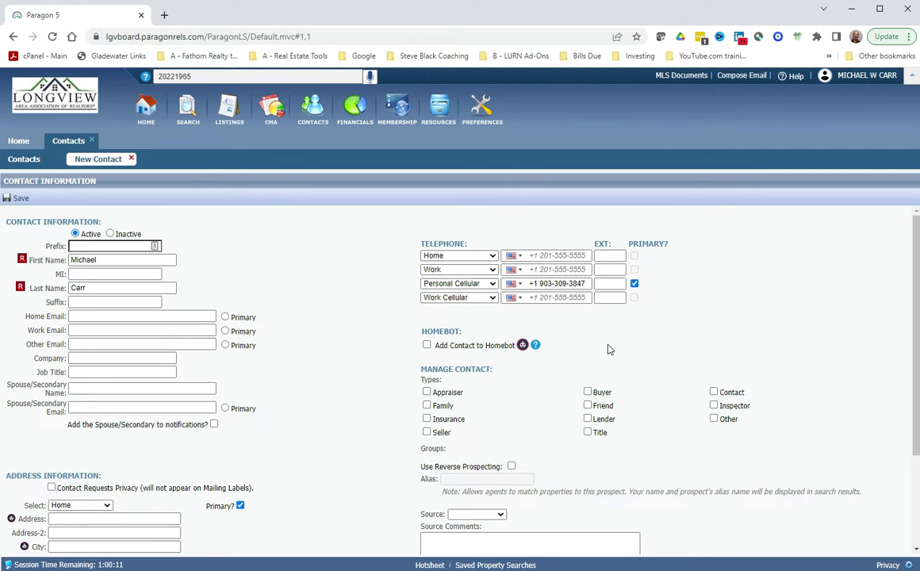
{"action": "scroll", "coordinate": [607, 353], "scroll_direction": "down", "scroll_amount": 3}
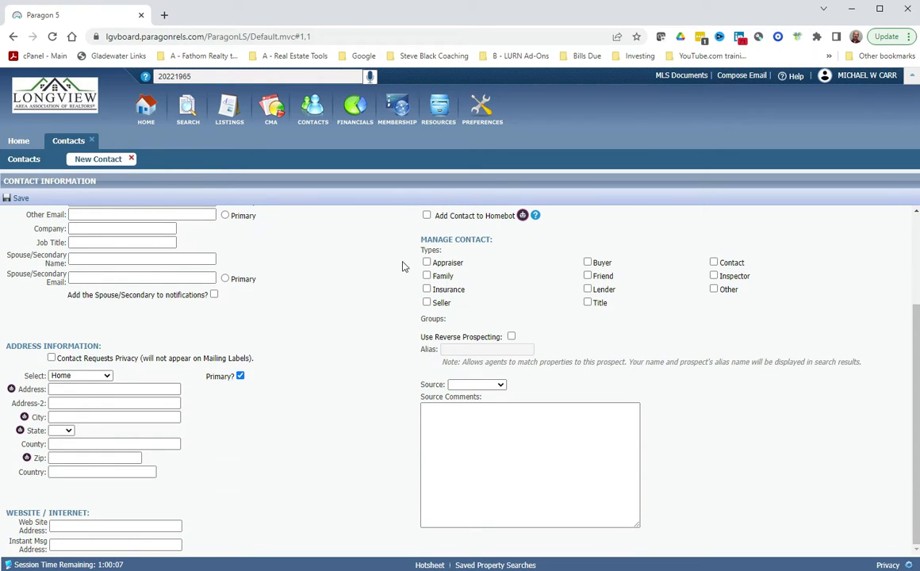
{"action": "left_click", "coordinate": [587, 263]}
{"action": "scroll", "coordinate": [442, 310], "scroll_direction": "up", "scroll_amount": 2}
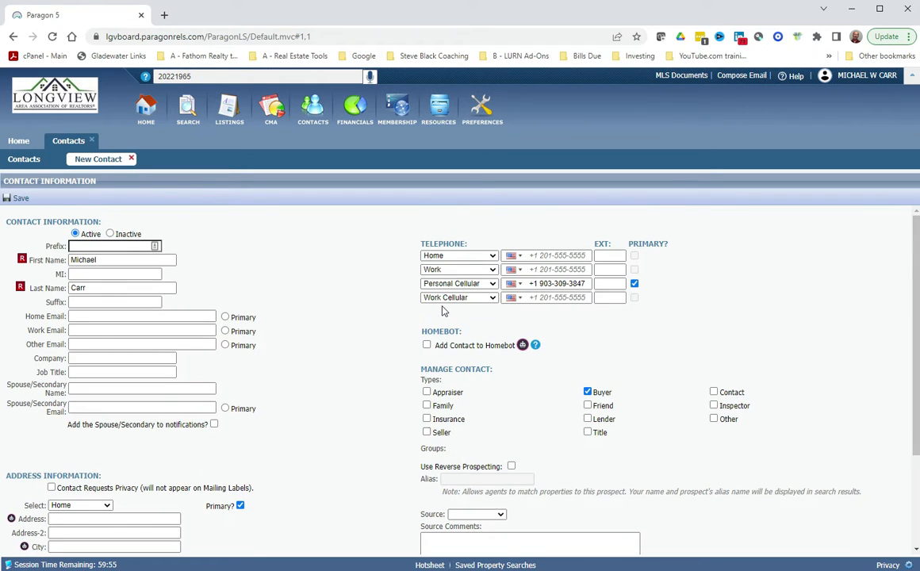
{"action": "left_click", "coordinate": [17, 199]}
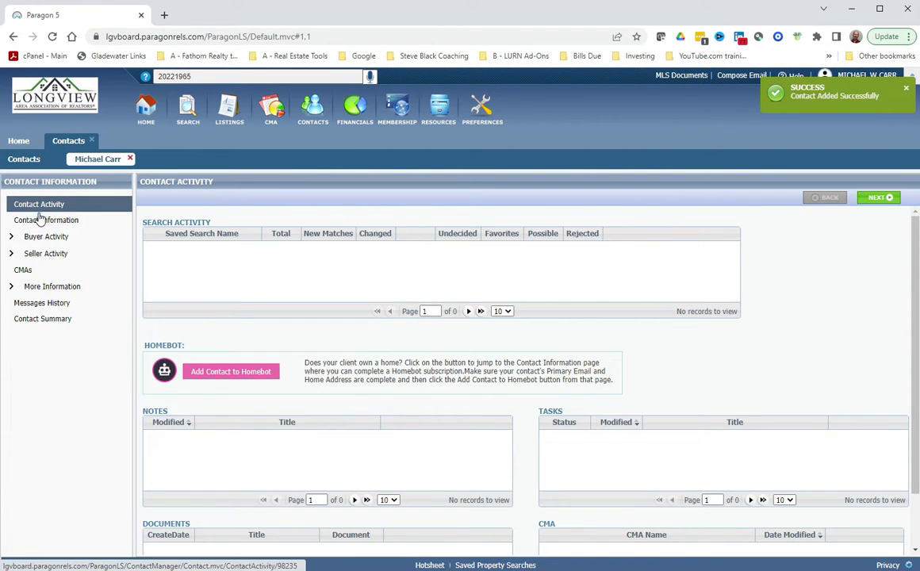
Add the contact's home email as primary, save, and confirm the notification update.
{"action": "left_click", "coordinate": [41, 220]}
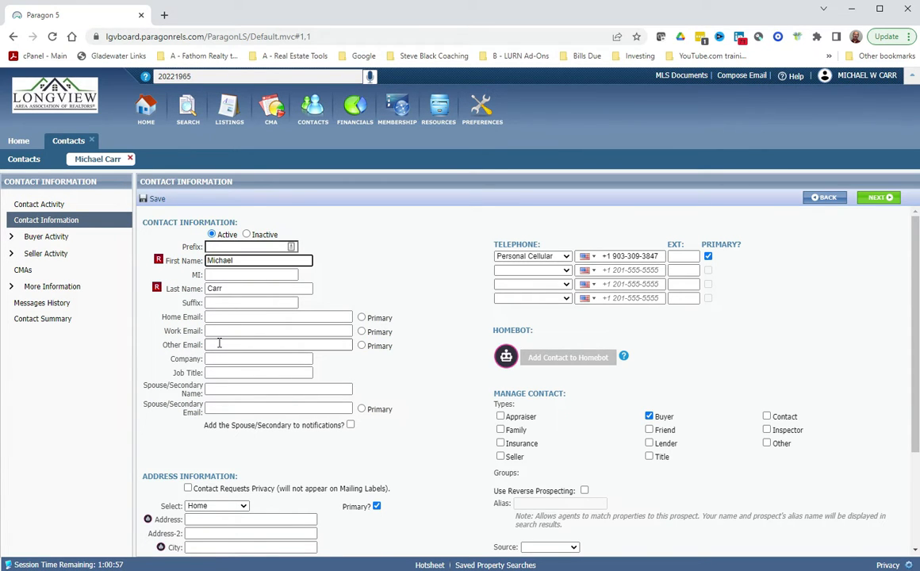
{"action": "left_click", "coordinate": [223, 317]}
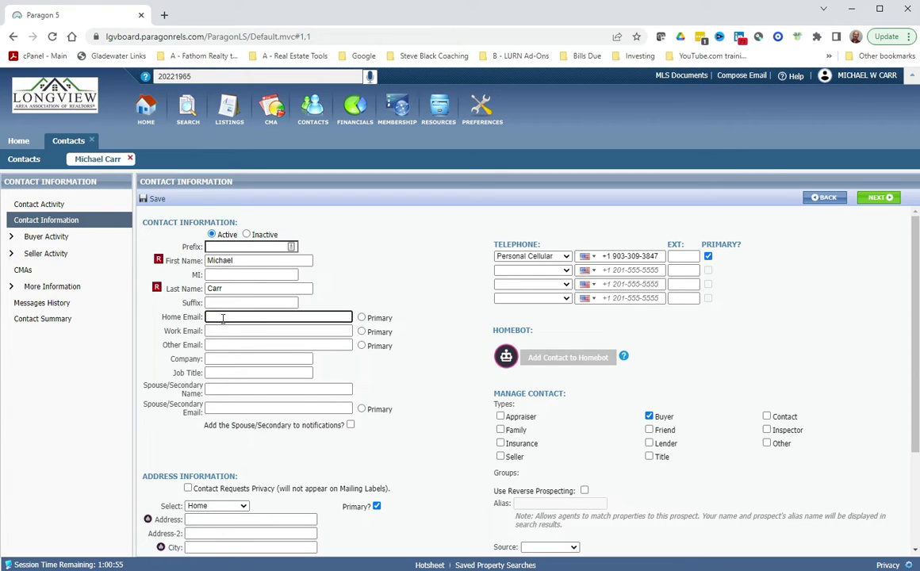
{"action": "left_click", "coordinate": [358, 319]}
{"action": "left_click", "coordinate": [373, 318]}
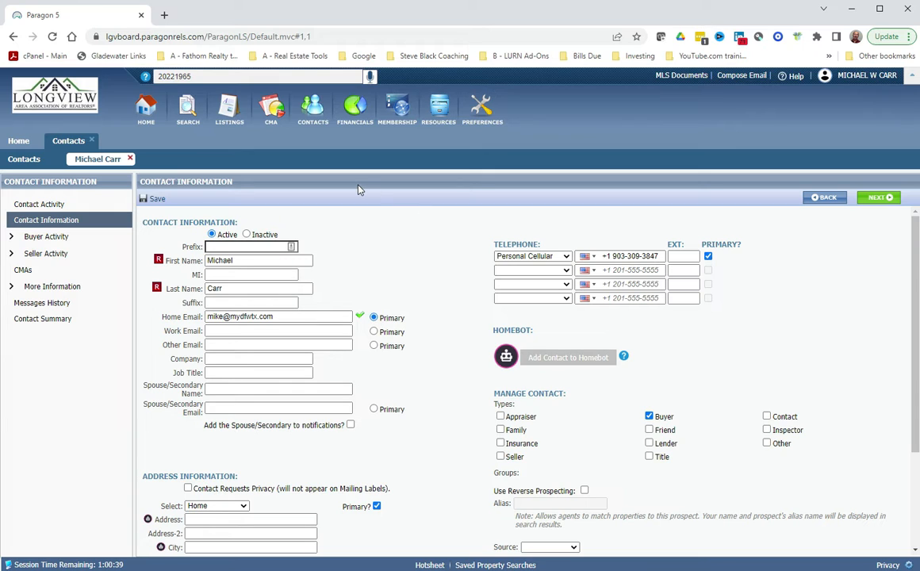
{"action": "left_click", "coordinate": [152, 201]}
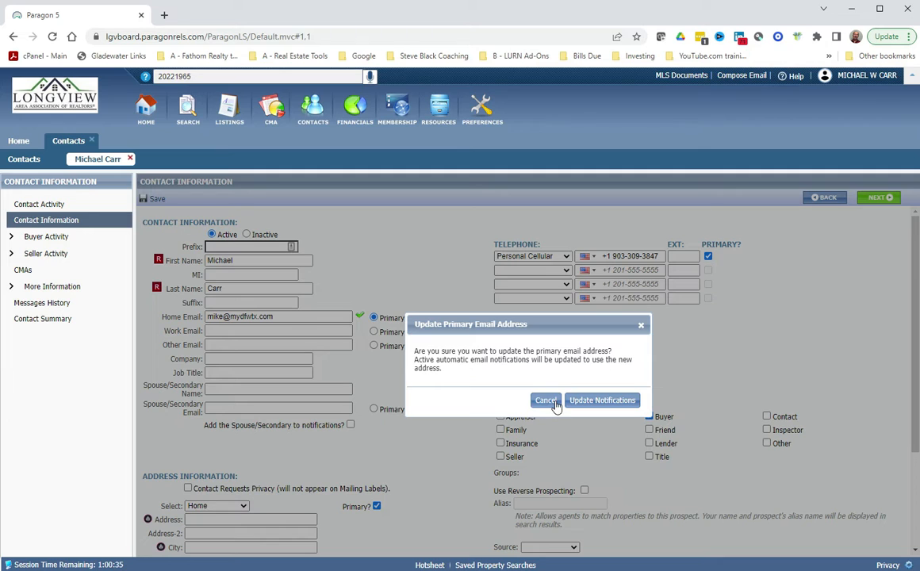
{"action": "left_click", "coordinate": [603, 401]}
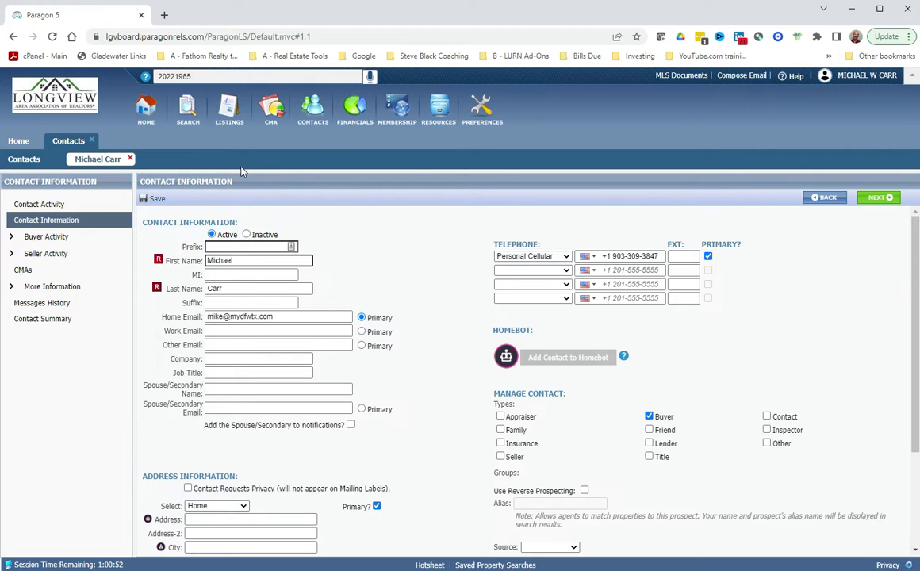
Expand Buyer Activity in the contact menu and go to Add Search.
{"action": "left_click", "coordinate": [12, 237]}
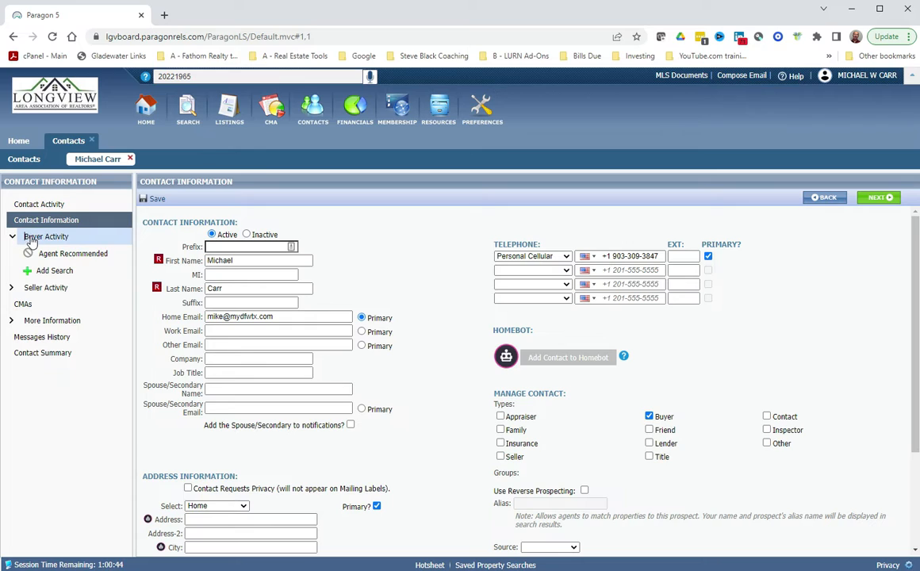
{"action": "left_click", "coordinate": [44, 238]}
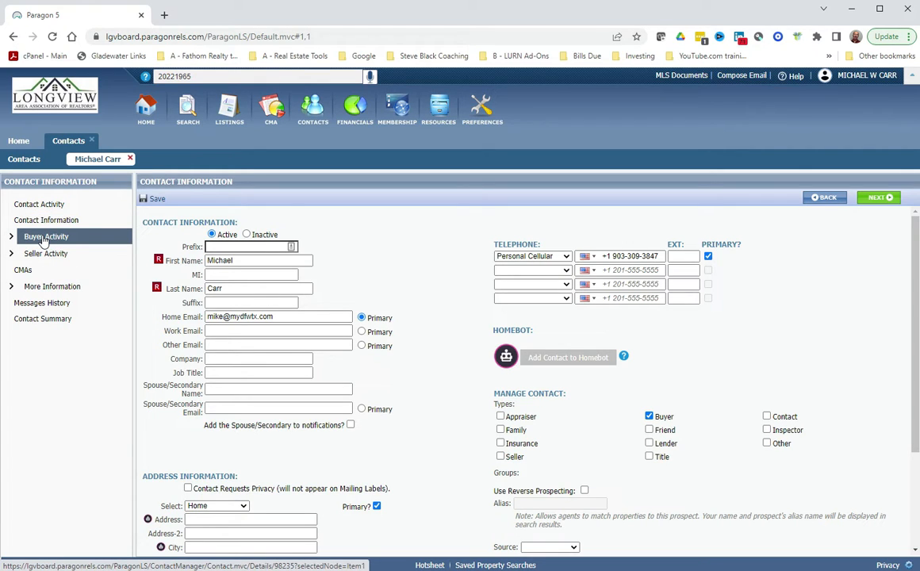
{"action": "left_click", "coordinate": [24, 238]}
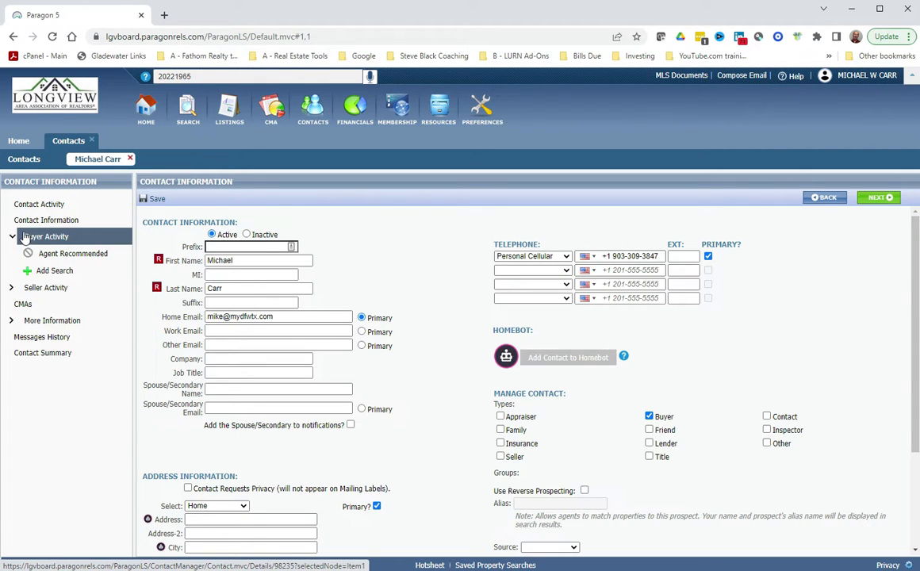
{"action": "left_click", "coordinate": [66, 255]}
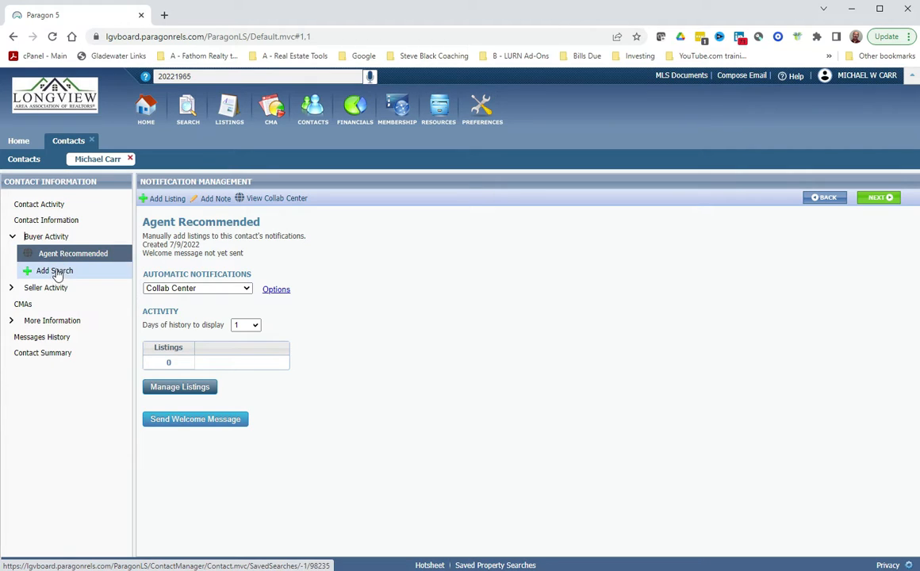
{"action": "left_click", "coordinate": [42, 275]}
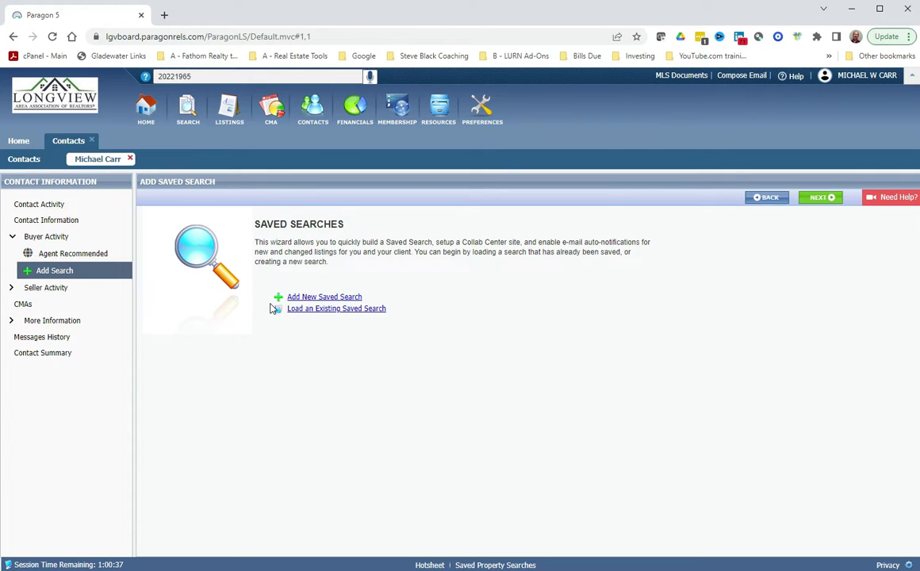
Create a new saved search in the RESIDENTIAL class.
{"action": "left_click", "coordinate": [322, 298]}
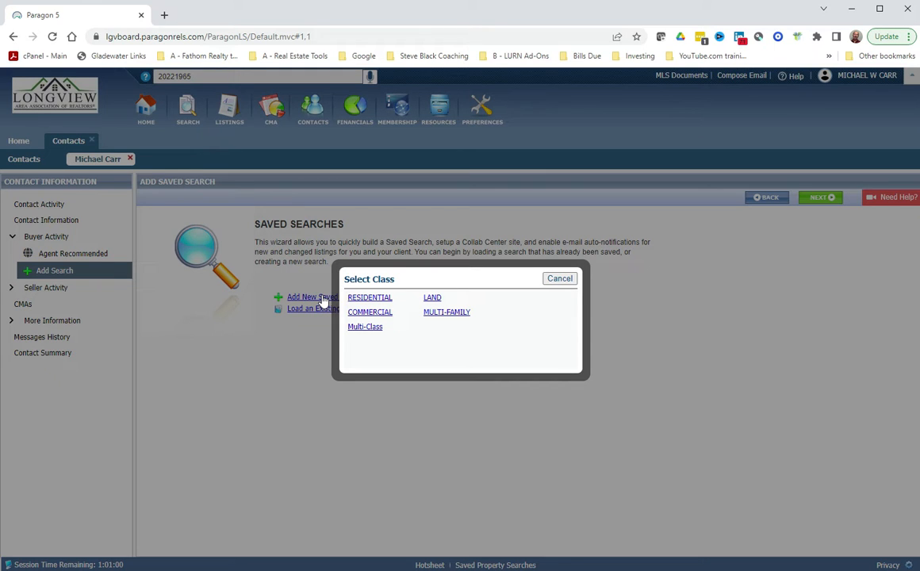
{"action": "left_click", "coordinate": [368, 300]}
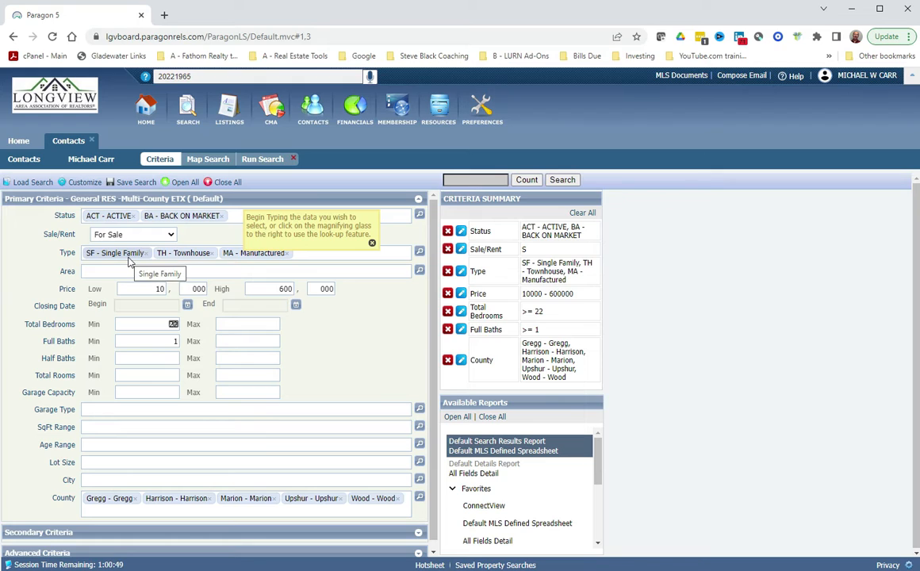
Remove Townhouse and Manufactured types and set the price range to 60–200 thousand.
{"action": "left_click", "coordinate": [212, 253]}
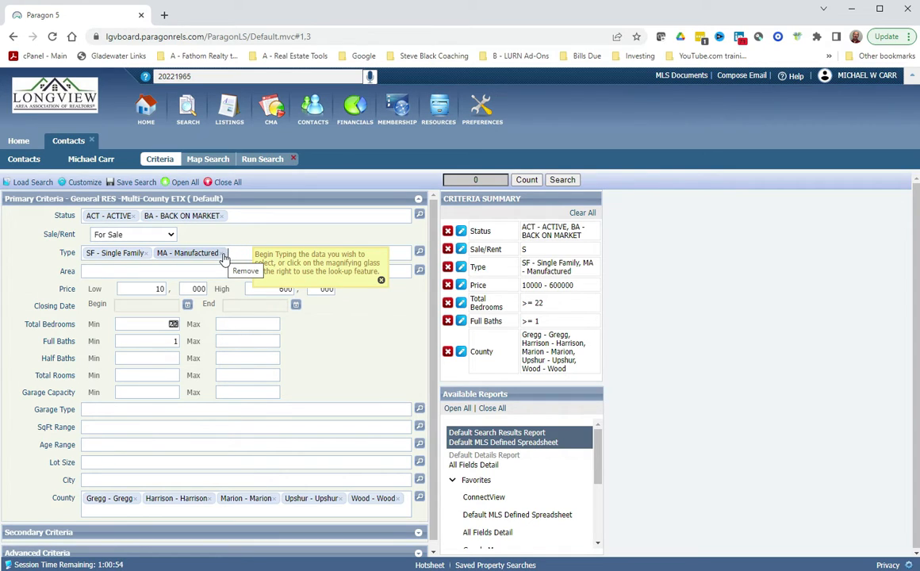
{"action": "left_click", "coordinate": [223, 255]}
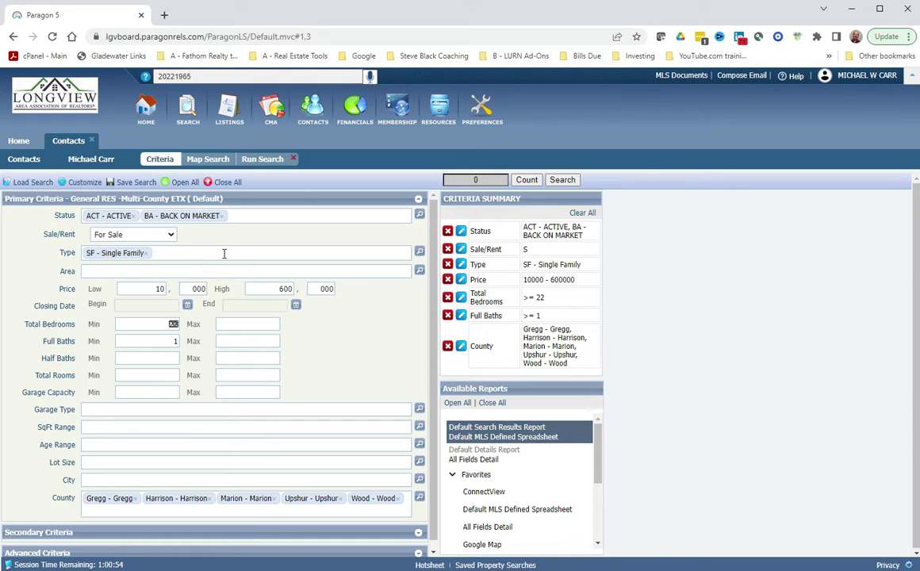
{"action": "double_click", "coordinate": [142, 287]}
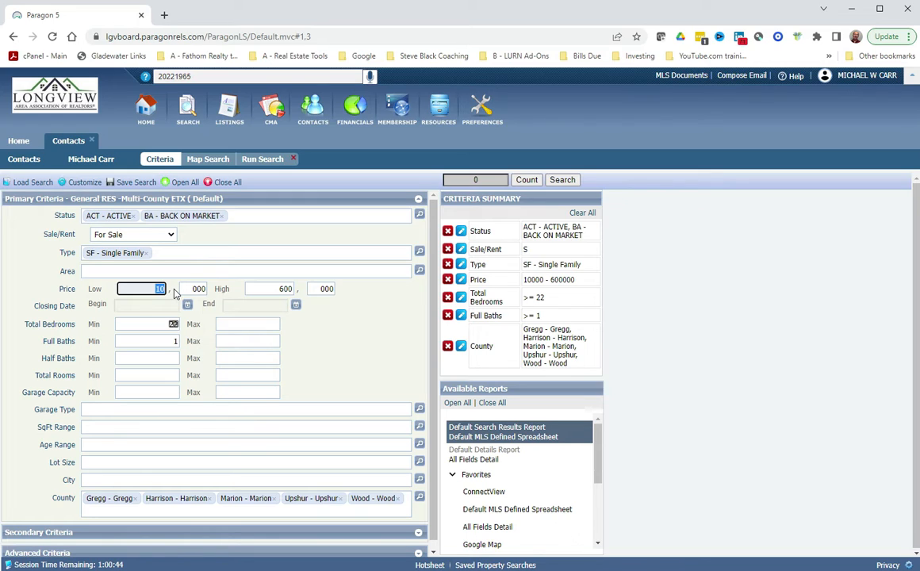
{"action": "type", "text": "60"}
{"action": "left_click", "coordinate": [262, 290]}
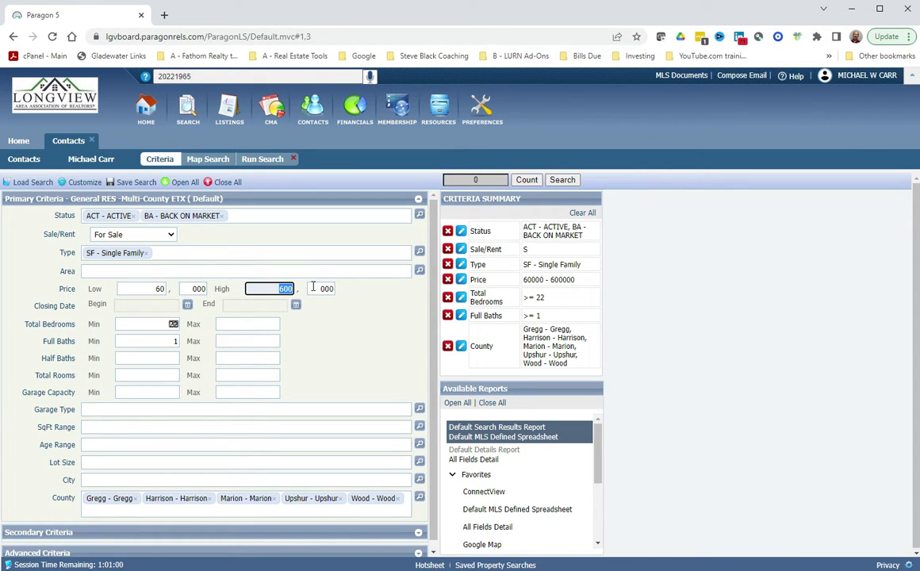
{"action": "type", "text": "200"}
{"action": "left_click", "coordinate": [332, 320]}
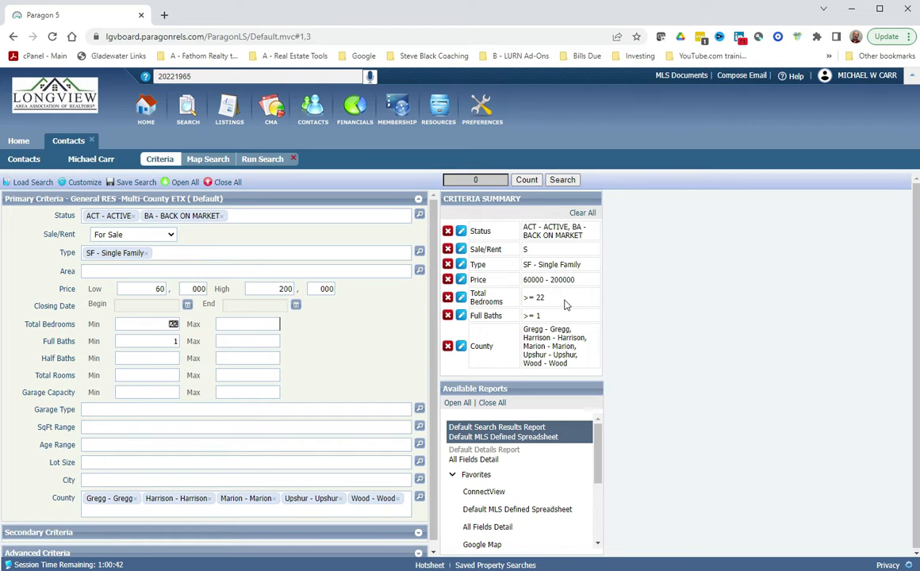
Set the Total Bedrooms minimum to 2 and dismiss the min/max warning.
{"action": "left_click", "coordinate": [461, 298]}
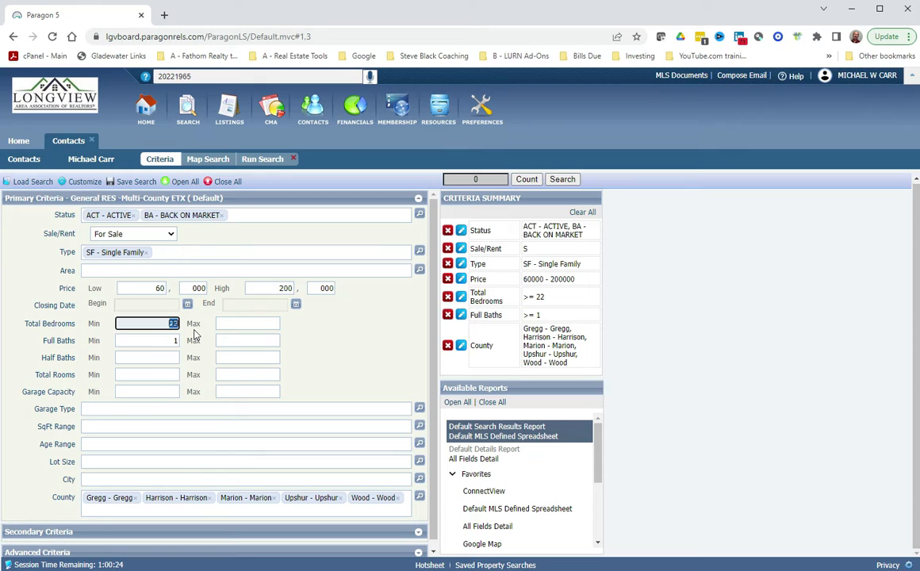
{"action": "key", "text": "BackSpace"}
{"action": "left_click", "coordinate": [175, 325]}
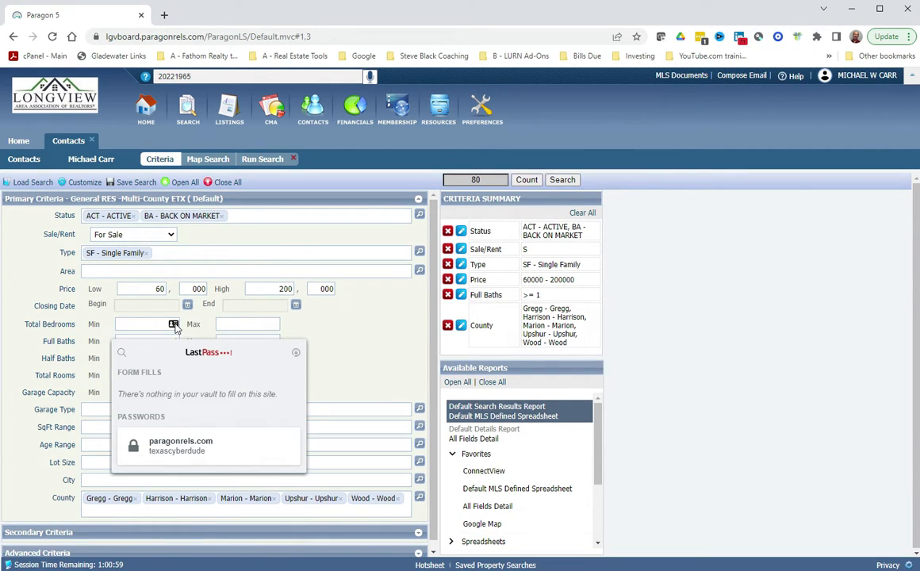
{"action": "left_click", "coordinate": [160, 325]}
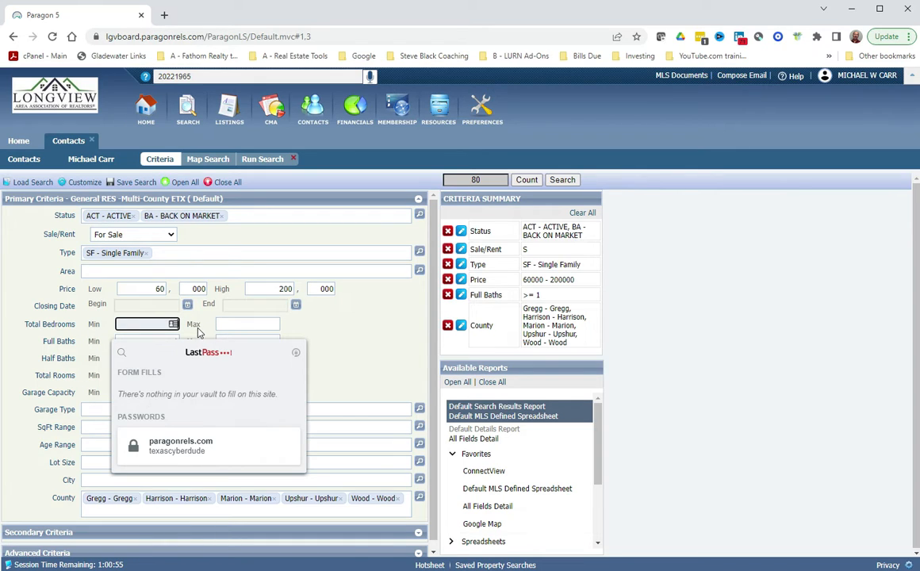
{"action": "left_click", "coordinate": [223, 325]}
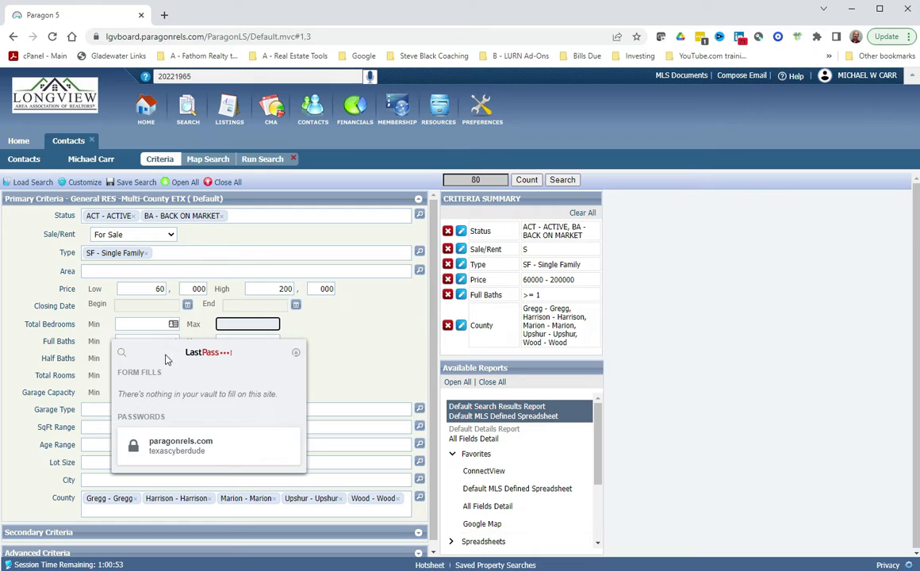
{"action": "left_click", "coordinate": [196, 352]}
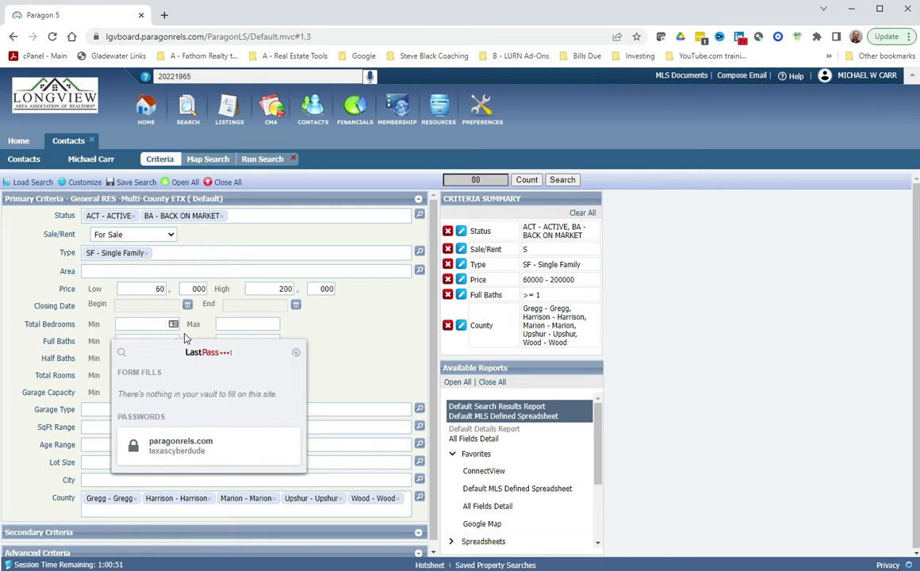
{"action": "left_click", "coordinate": [159, 324]}
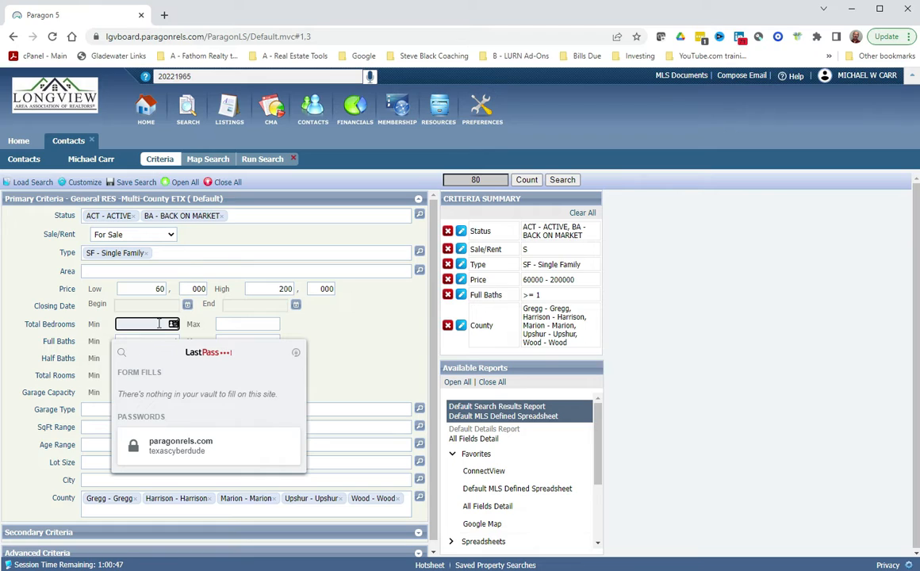
{"action": "type", "text": "2"}
{"action": "left_click", "coordinate": [233, 325]}
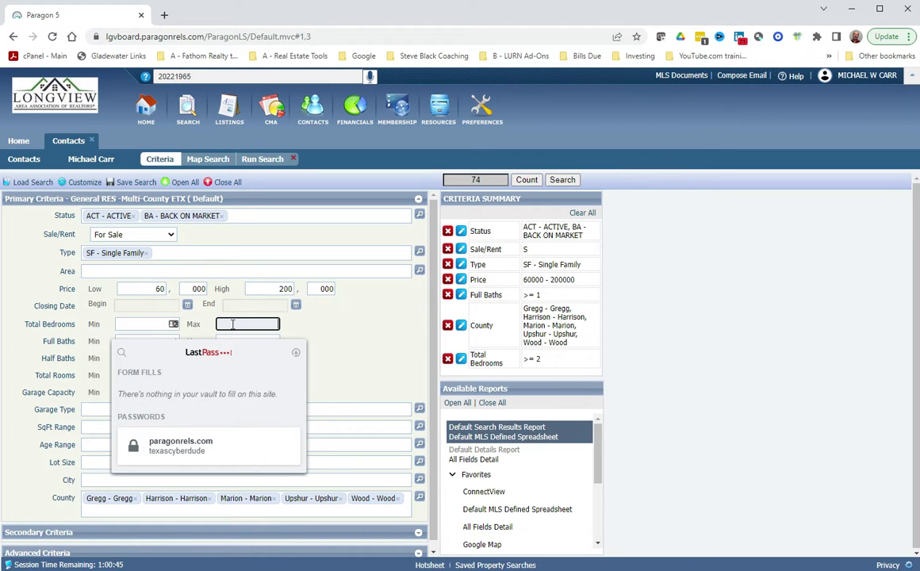
{"action": "type", "text": "1"}
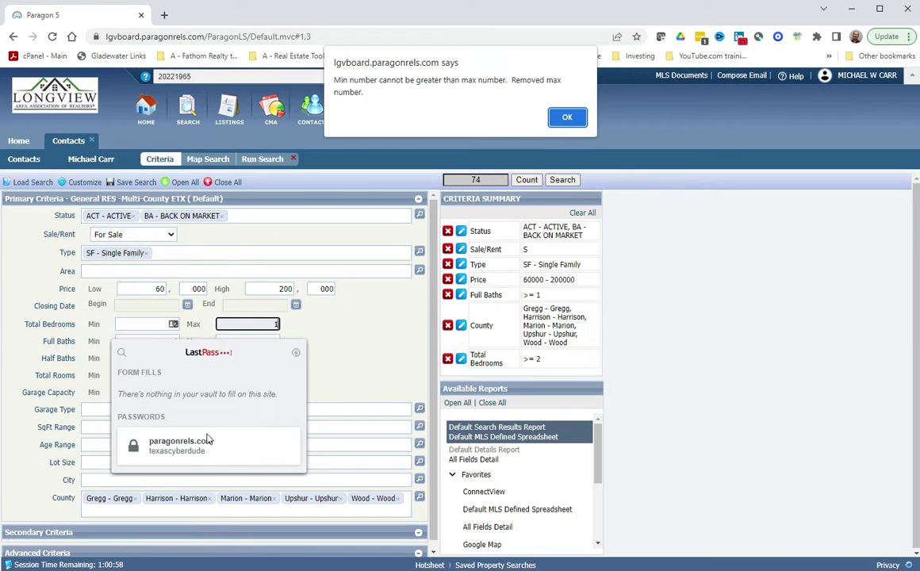
{"action": "left_click", "coordinate": [567, 118]}
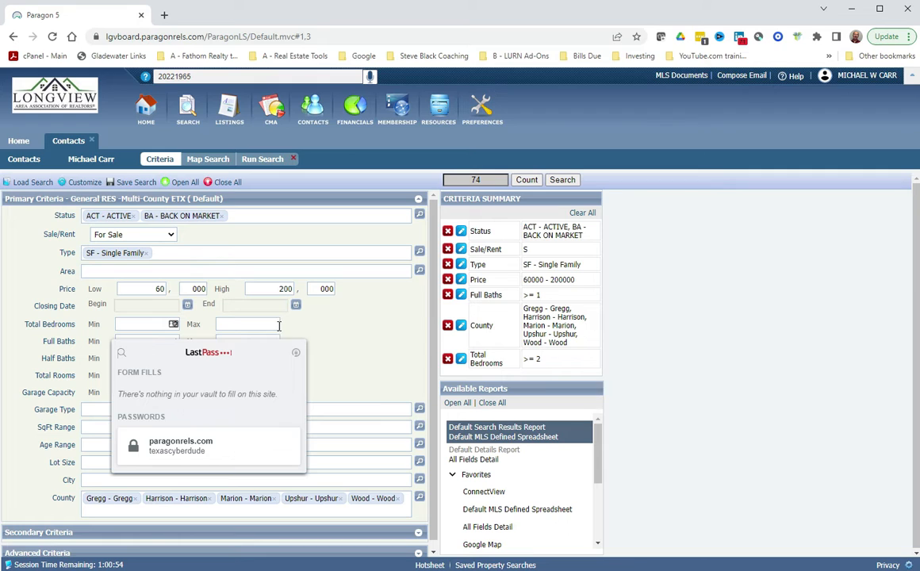
Close the LastPass password manager popup covering the criteria form.
{"action": "scroll", "coordinate": [208, 297], "scroll_direction": "down", "scroll_amount": 1}
{"action": "scroll", "coordinate": [209, 295], "scroll_direction": "down", "scroll_amount": 1}
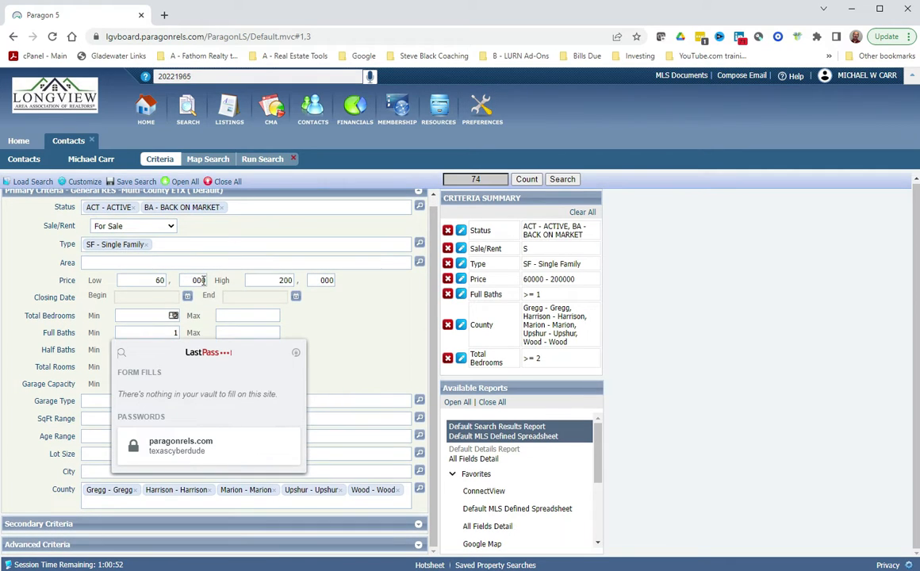
{"action": "mouse_move", "coordinate": [207, 446]}
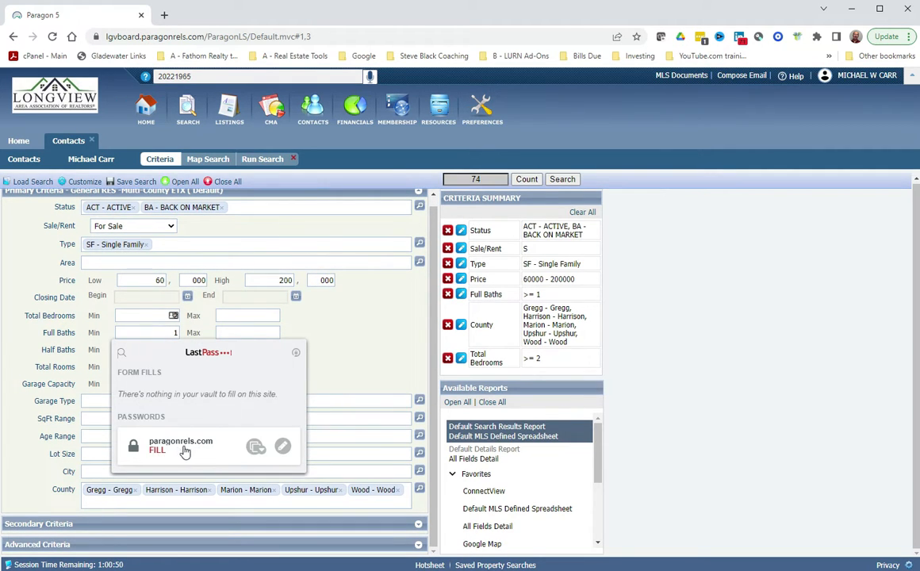
{"action": "left_click", "coordinate": [296, 353]}
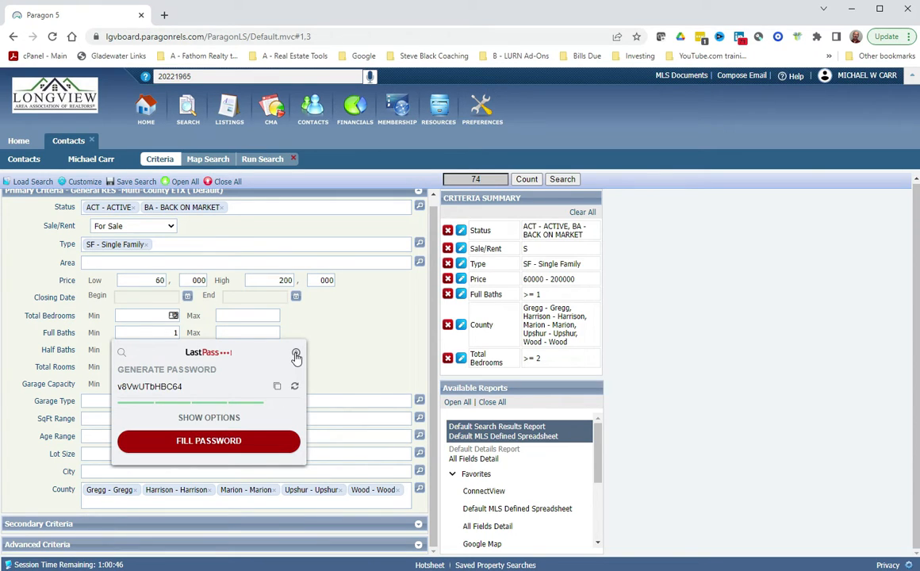
{"action": "left_click", "coordinate": [296, 354]}
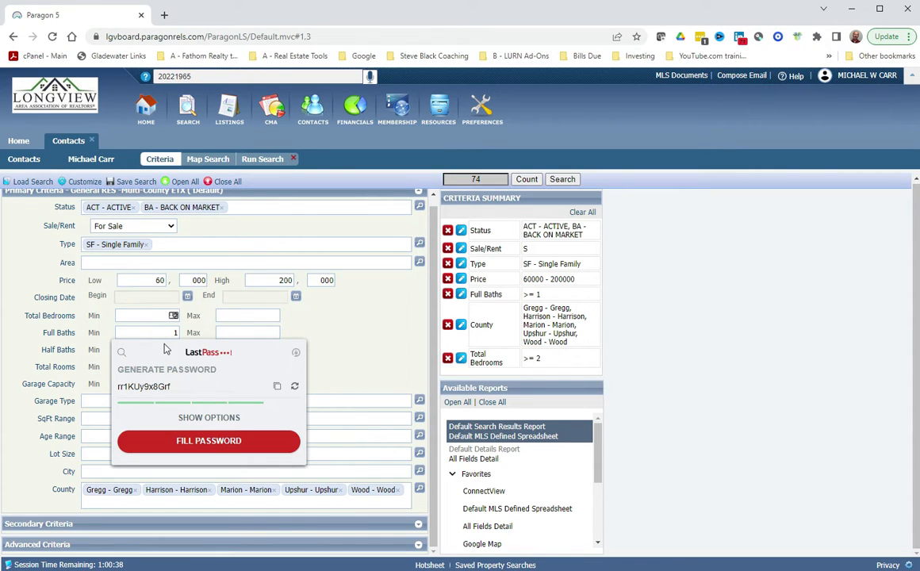
{"action": "left_click", "coordinate": [158, 443]}
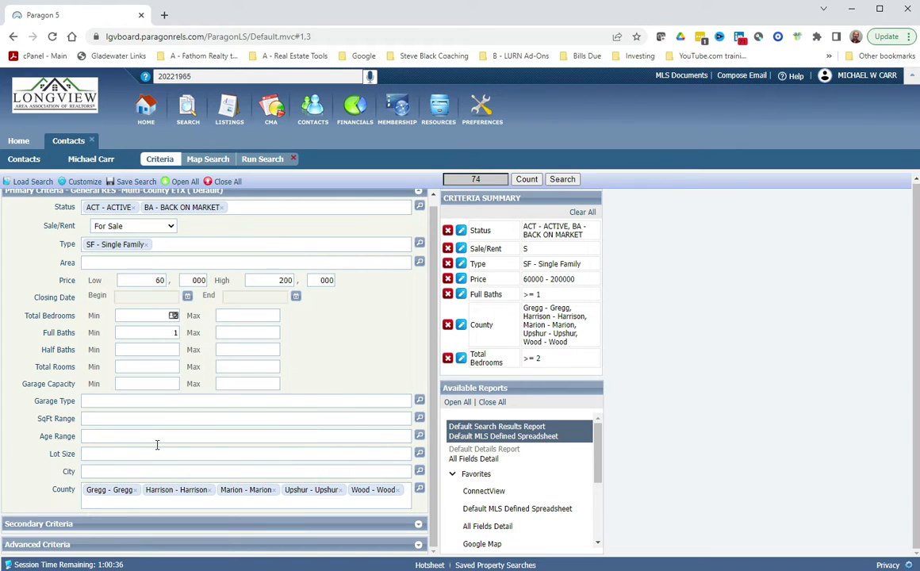
Remove the County criterion from the Criteria Summary, raising matches to 119.
{"action": "left_click", "coordinate": [165, 386]}
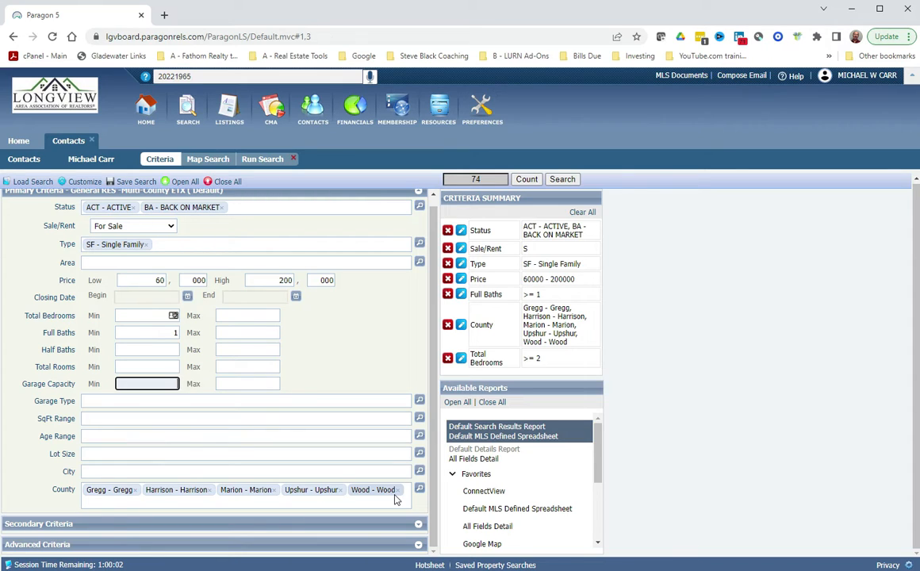
{"action": "left_click", "coordinate": [448, 327]}
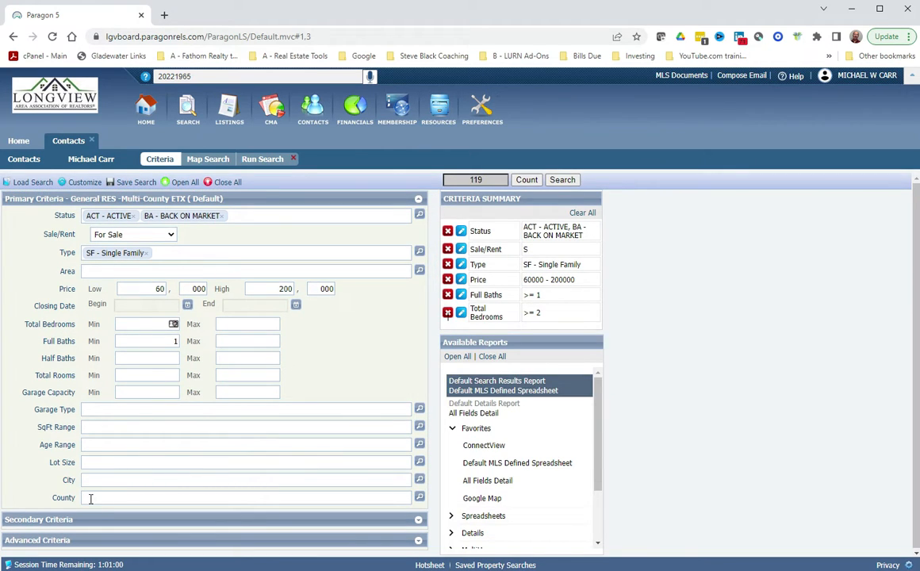
Set City to 'Marshall - Marshall' and recount, giving 14 listings.
{"action": "left_click", "coordinate": [103, 482]}
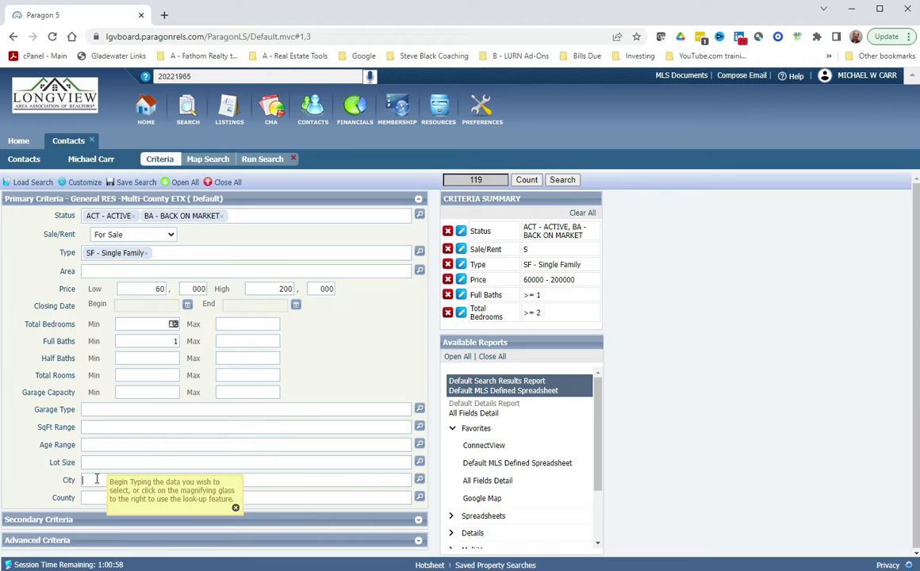
{"action": "type", "text": "marshall"}
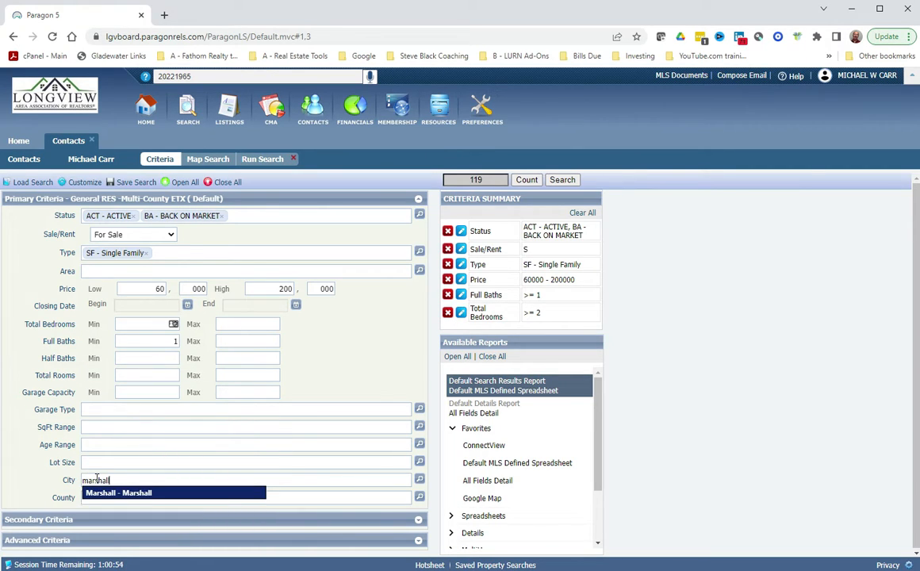
{"action": "left_click", "coordinate": [100, 492]}
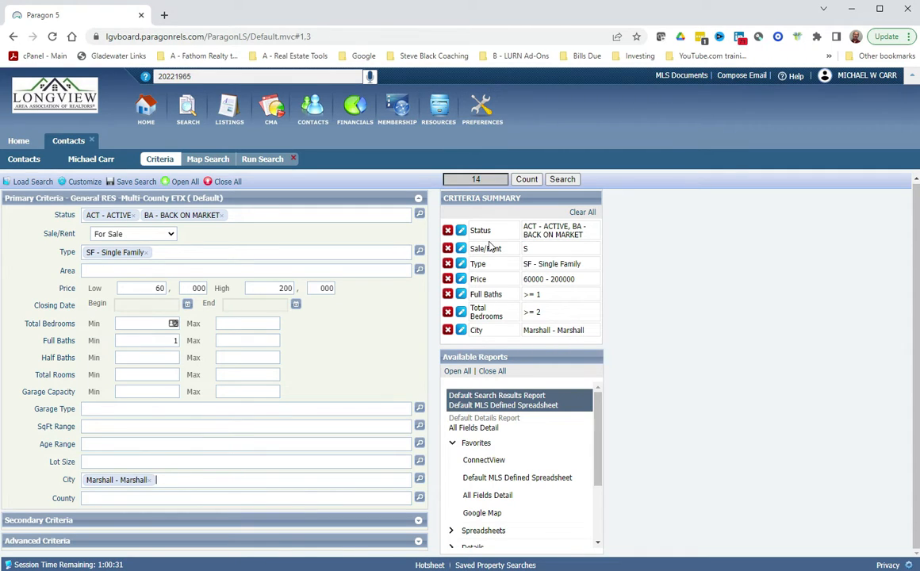
{"action": "left_click", "coordinate": [530, 182]}
Collapse Primary Criteria, expand Secondary Criteria, and open the Features lookup dialog.
{"action": "left_click", "coordinate": [419, 199]}
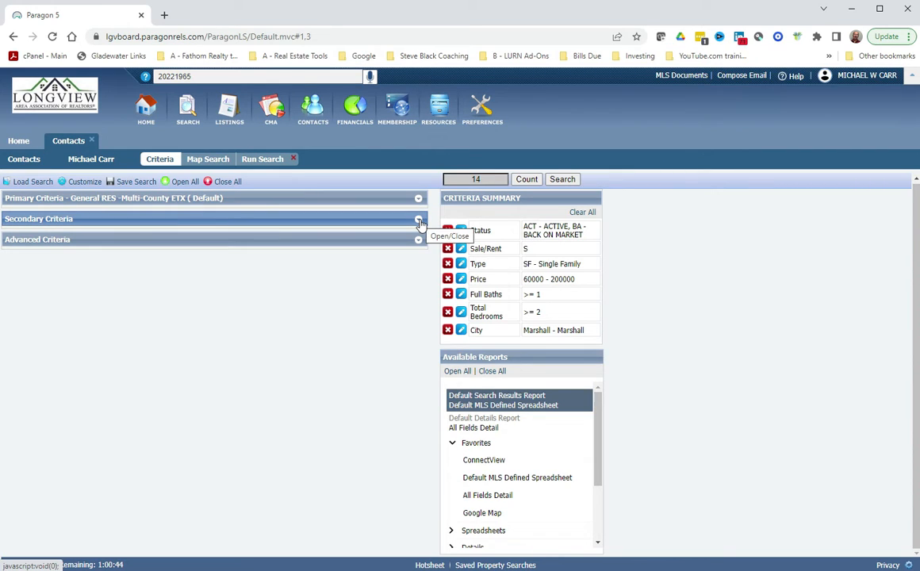
{"action": "left_click", "coordinate": [419, 220]}
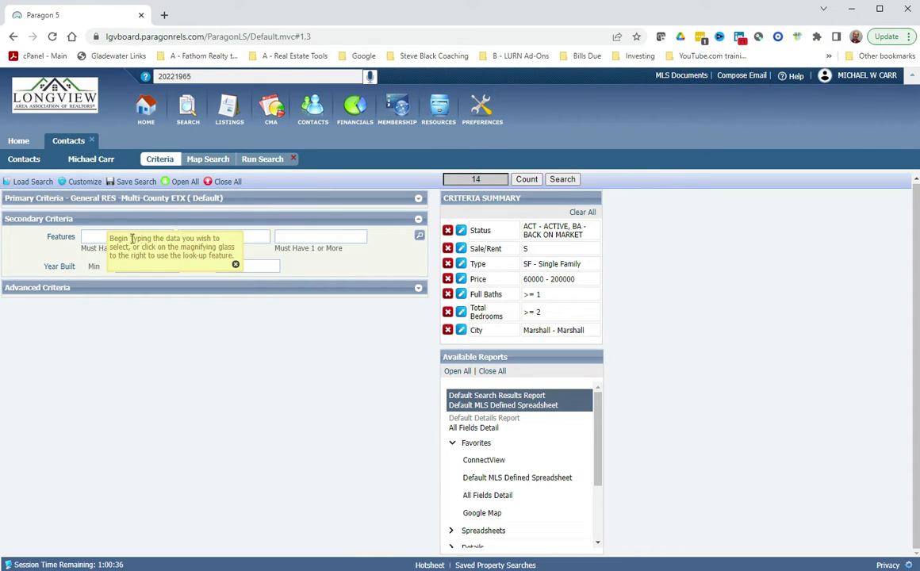
{"action": "left_click", "coordinate": [95, 238]}
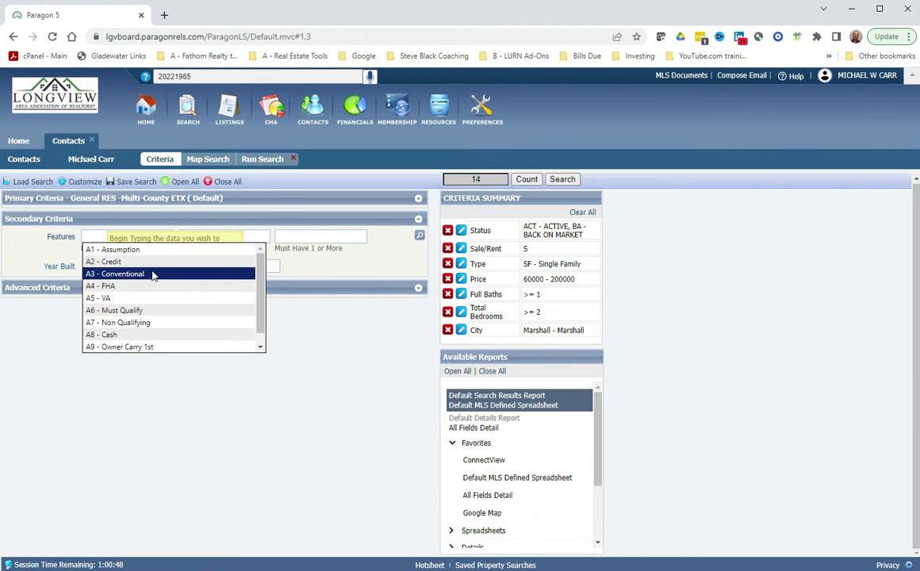
{"action": "scroll", "coordinate": [156, 293], "scroll_direction": "down", "scroll_amount": 1}
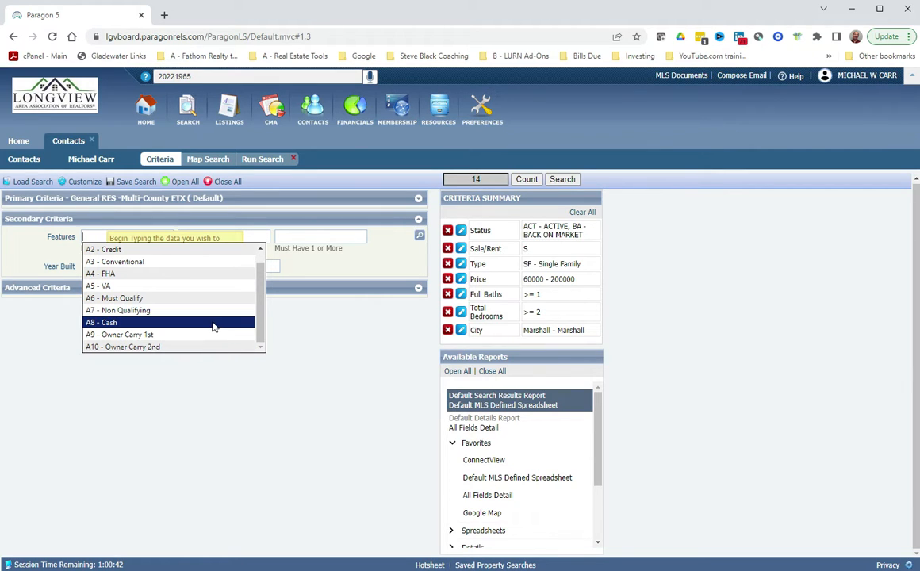
{"action": "left_click", "coordinate": [260, 237]}
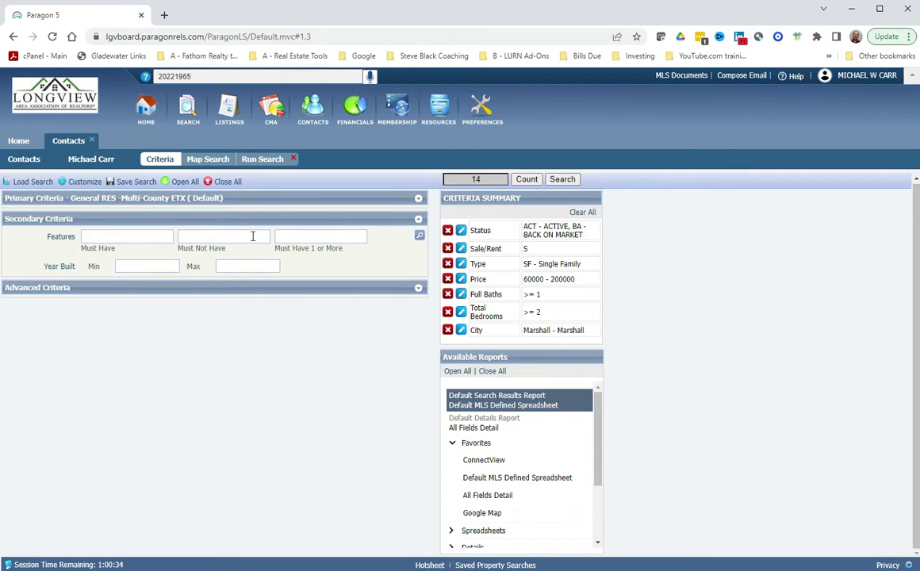
{"action": "left_click", "coordinate": [420, 239]}
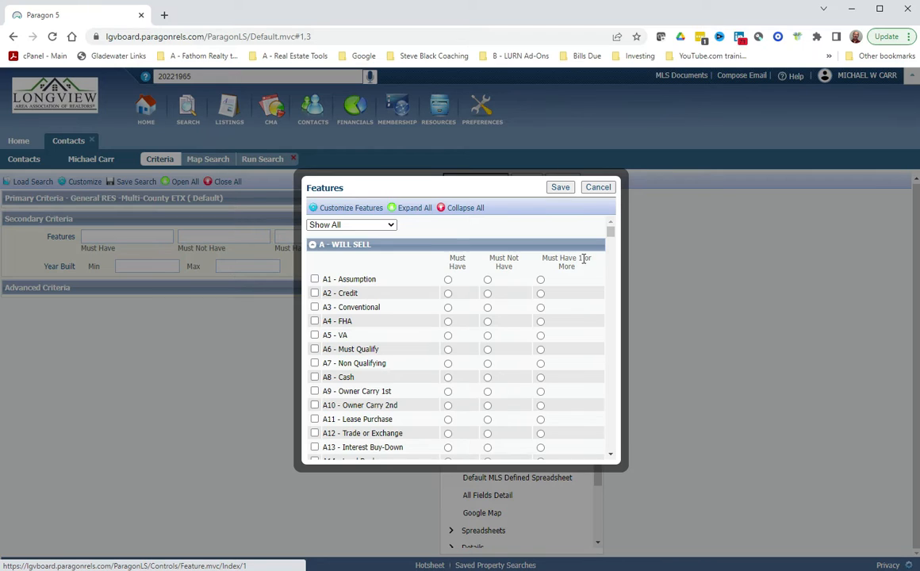
Mark A1 Assumption, A4 FHA and A5 VA as Must Have 1 or More, leaving Conventional unticked.
{"action": "left_click", "coordinate": [541, 280]}
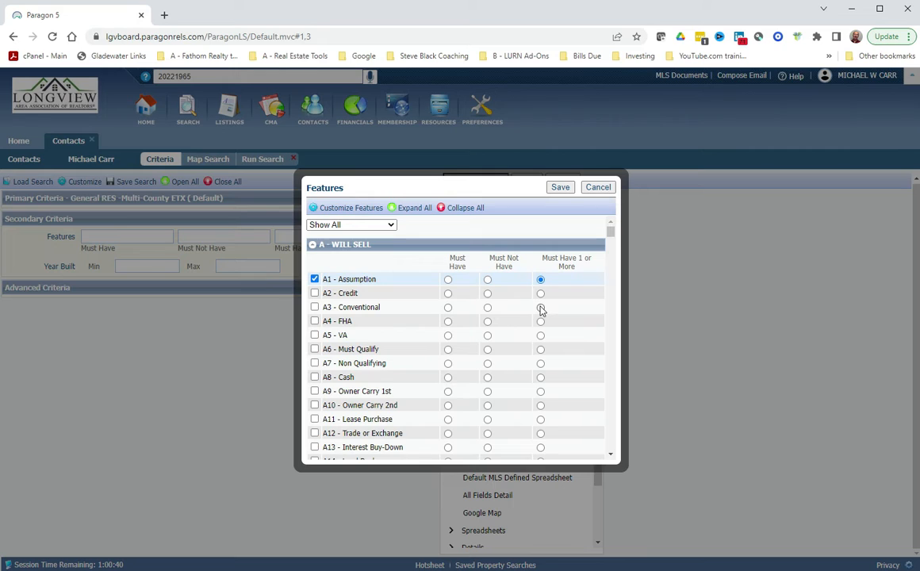
{"action": "left_click", "coordinate": [540, 308]}
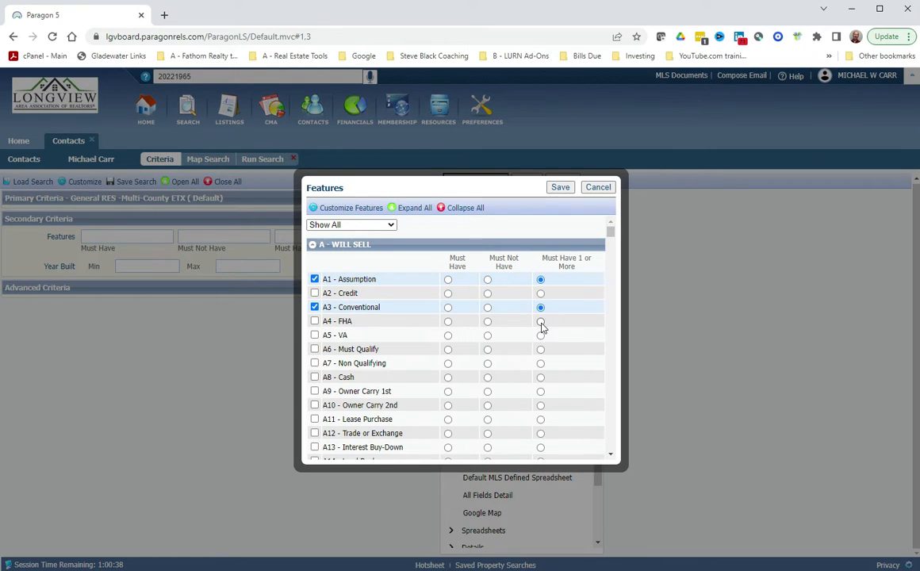
{"action": "left_click", "coordinate": [541, 321]}
{"action": "left_click", "coordinate": [540, 336]}
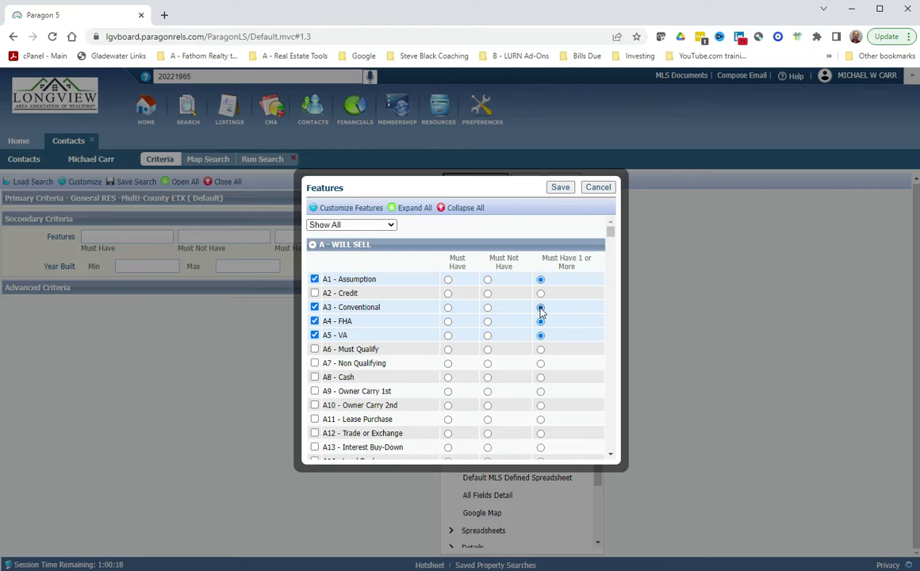
{"action": "left_click", "coordinate": [314, 307]}
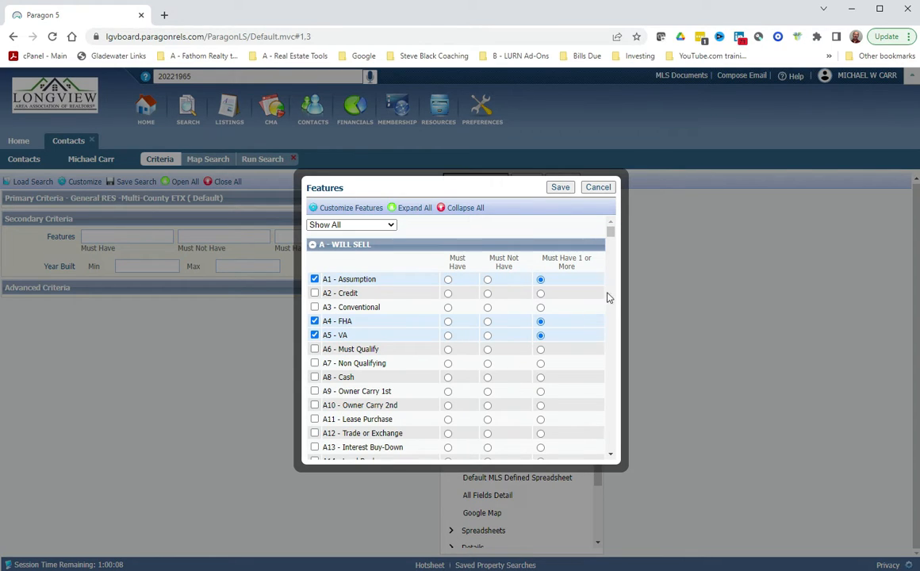
Scroll the Features list down to ZR - Visitor Recording Consent, then cancel without selecting any.
{"action": "left_click", "coordinate": [610, 455]}
{"action": "left_click", "coordinate": [611, 456]}
{"action": "left_click", "coordinate": [611, 456]}
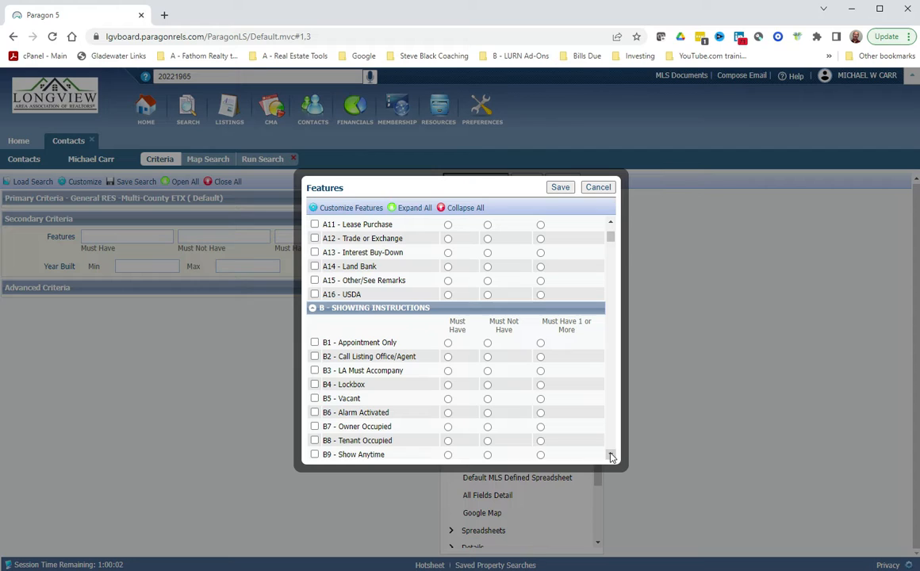
{"action": "left_click", "coordinate": [610, 456]}
{"action": "left_click", "coordinate": [610, 456]}
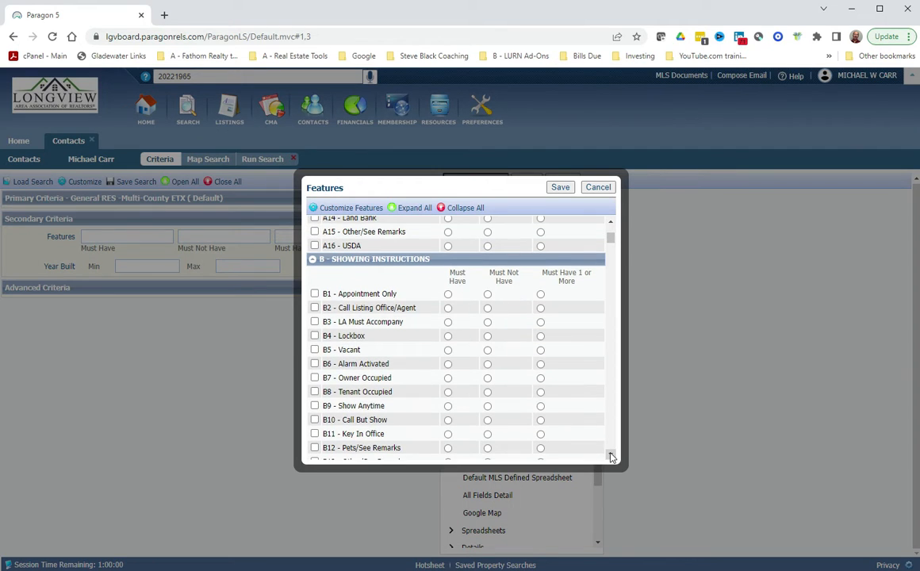
{"action": "left_click", "coordinate": [611, 455]}
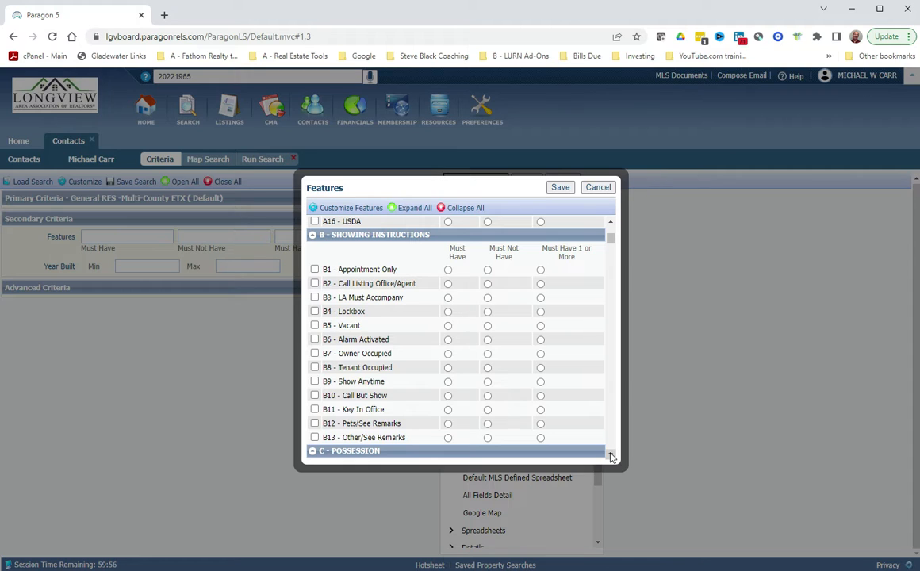
{"action": "left_click", "coordinate": [611, 456]}
{"action": "left_click", "coordinate": [610, 456]}
{"action": "left_click", "coordinate": [611, 456]}
{"action": "left_click", "coordinate": [610, 456]}
{"action": "left_click", "coordinate": [611, 456]}
{"action": "left_click", "coordinate": [610, 456]}
{"action": "left_click", "coordinate": [610, 456]}
{"action": "left_click", "coordinate": [610, 456]}
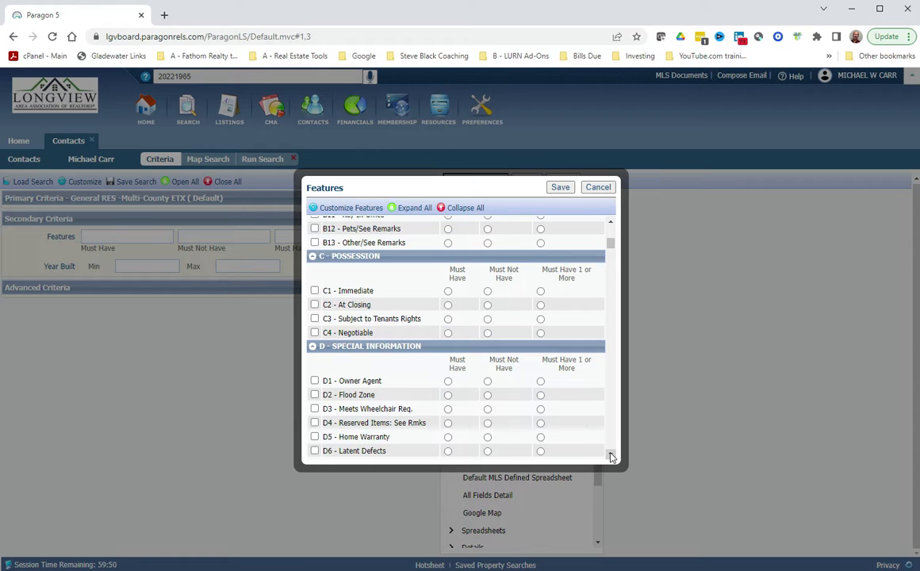
{"action": "left_click", "coordinate": [610, 456]}
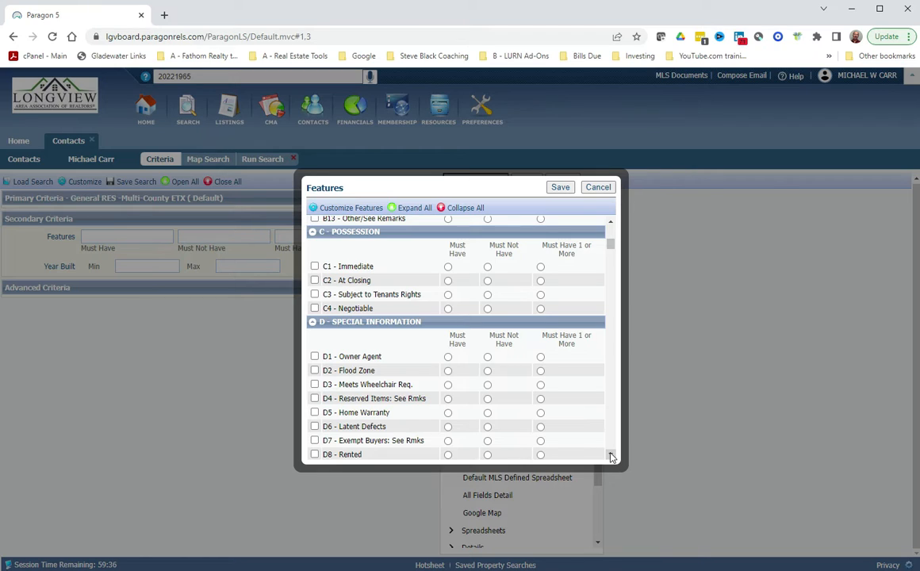
{"action": "left_click", "coordinate": [611, 456]}
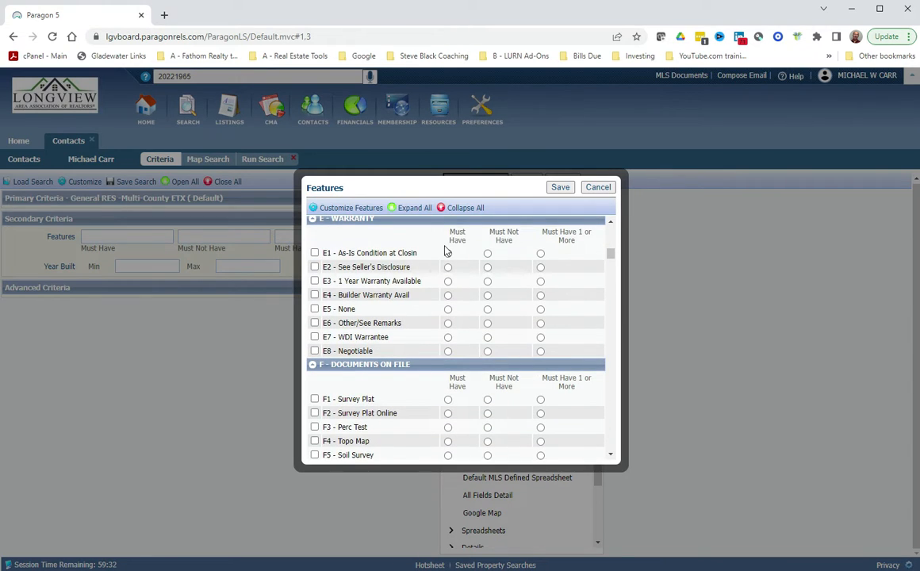
{"action": "left_click", "coordinate": [612, 456]}
{"action": "left_click", "coordinate": [611, 457]}
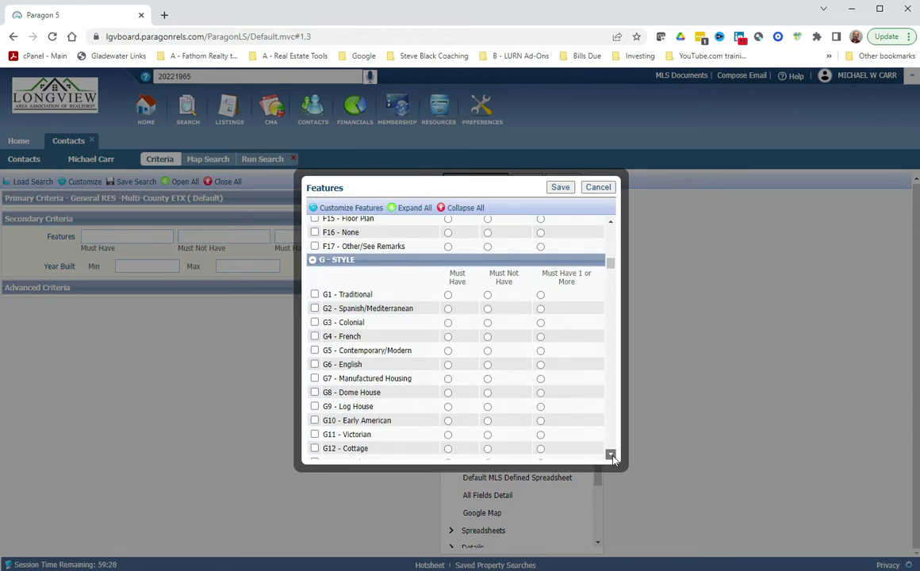
{"action": "left_click", "coordinate": [611, 456]}
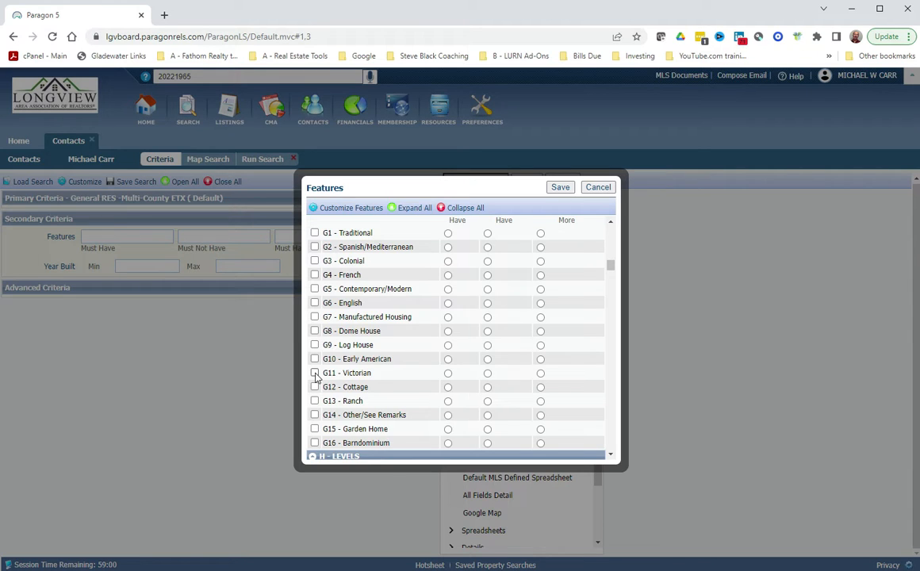
{"action": "left_click", "coordinate": [610, 457]}
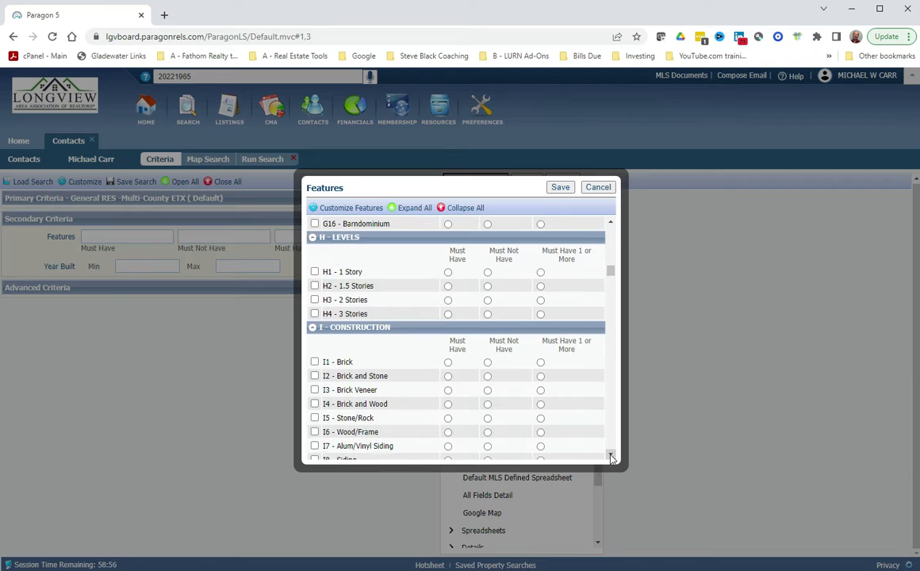
{"action": "left_click", "coordinate": [610, 457]}
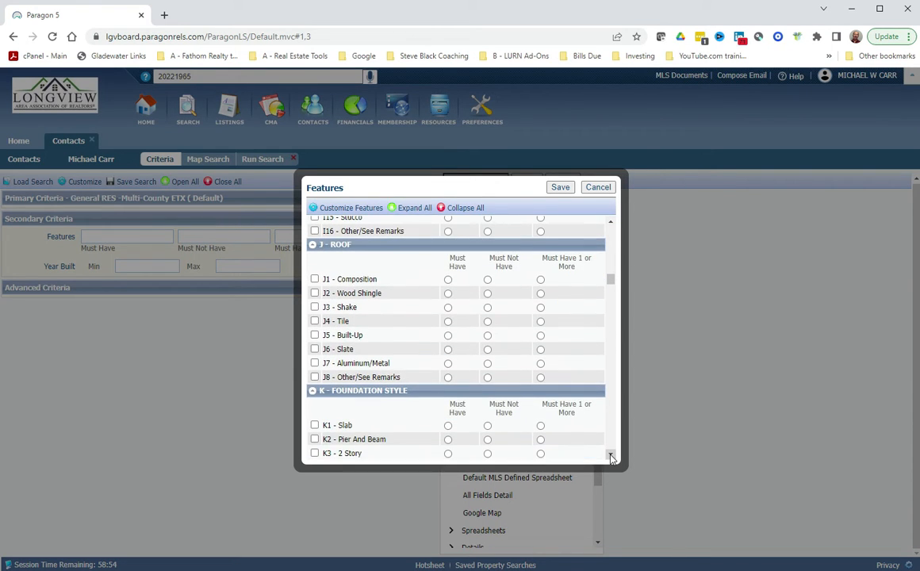
{"action": "left_click", "coordinate": [611, 457]}
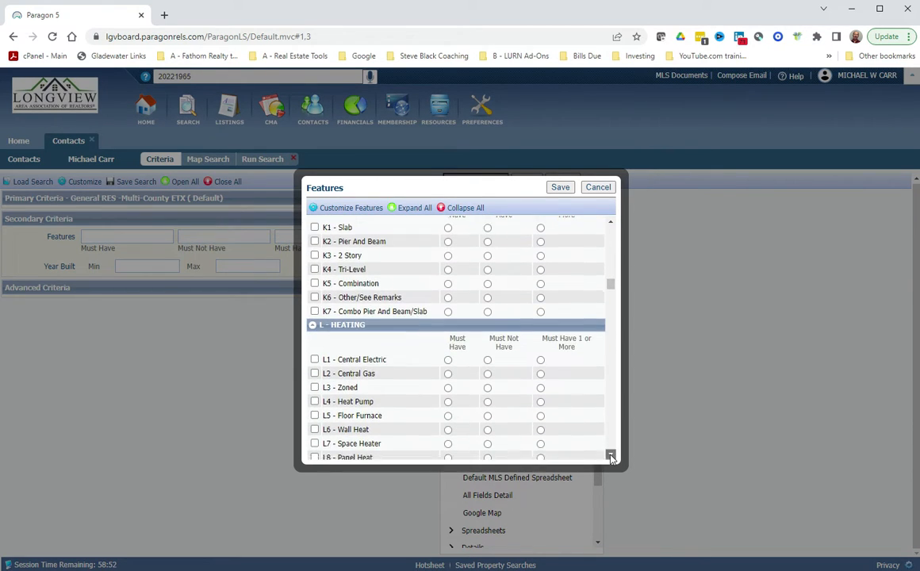
{"action": "left_click", "coordinate": [610, 457]}
{"action": "left_click", "coordinate": [611, 458]}
{"action": "left_click", "coordinate": [610, 458]}
{"action": "left_click", "coordinate": [611, 458]}
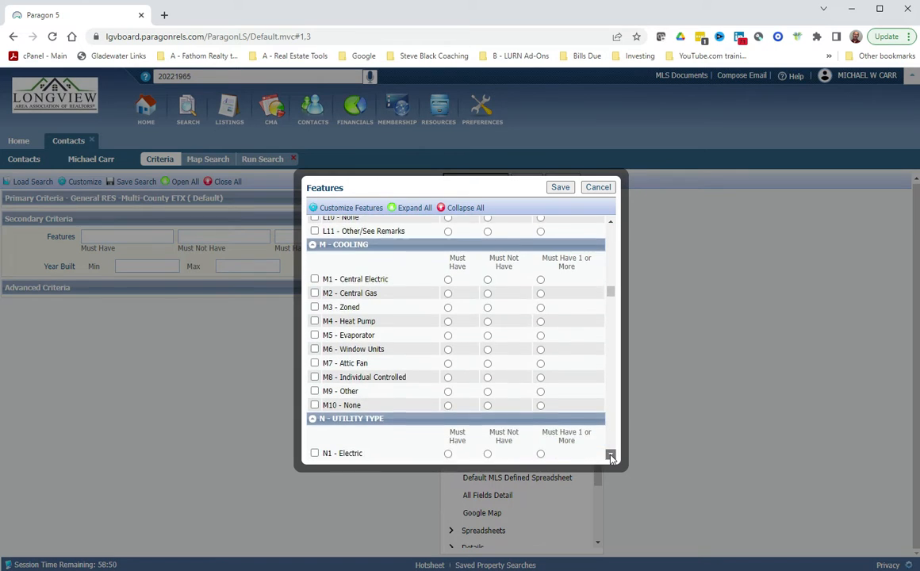
{"action": "left_click", "coordinate": [611, 458]}
{"action": "left_click", "coordinate": [611, 457]}
{"action": "left_click", "coordinate": [611, 457]}
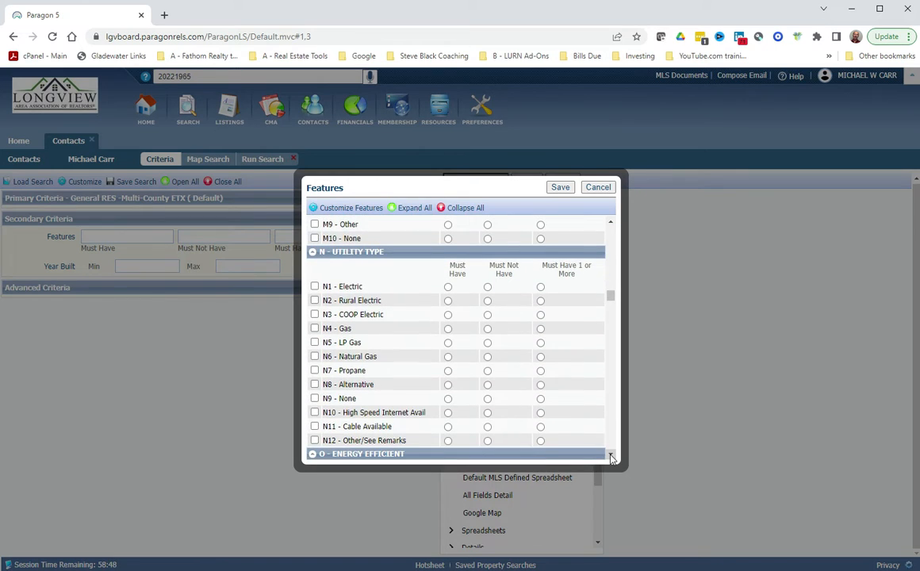
{"action": "left_click", "coordinate": [610, 457]}
{"action": "left_click", "coordinate": [610, 458]}
{"action": "left_click", "coordinate": [611, 457]}
{"action": "left_click", "coordinate": [610, 457]}
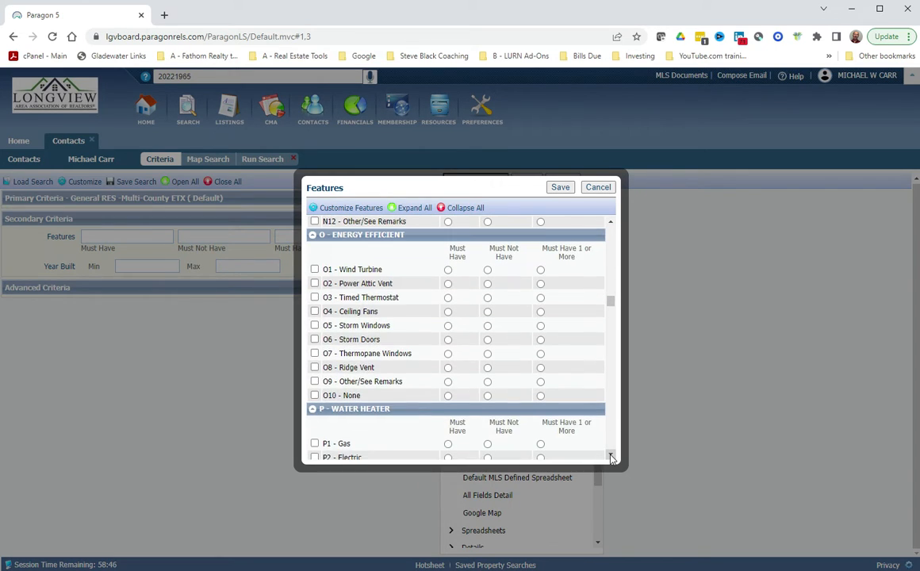
{"action": "left_click", "coordinate": [610, 457]}
{"action": "left_click", "coordinate": [611, 458]}
{"action": "left_click", "coordinate": [611, 458]}
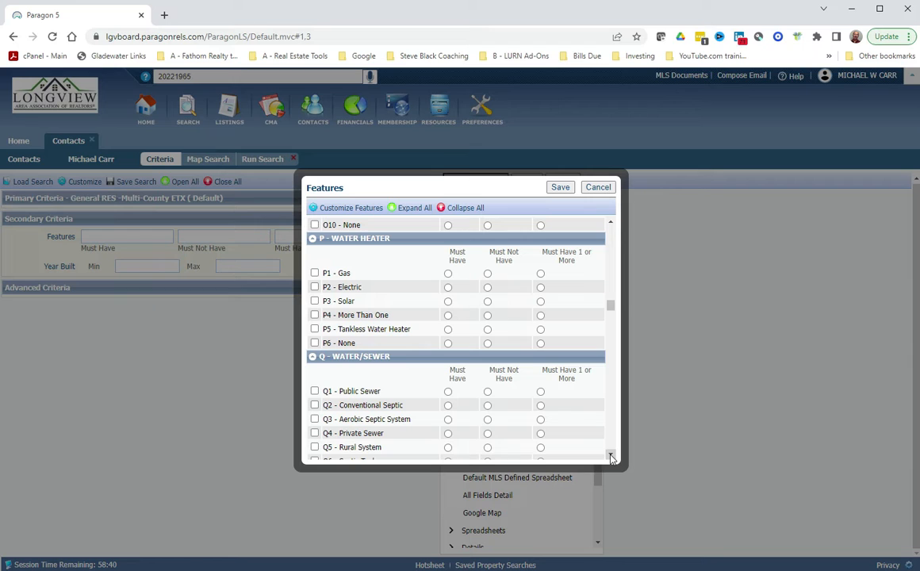
{"action": "left_click", "coordinate": [610, 458]}
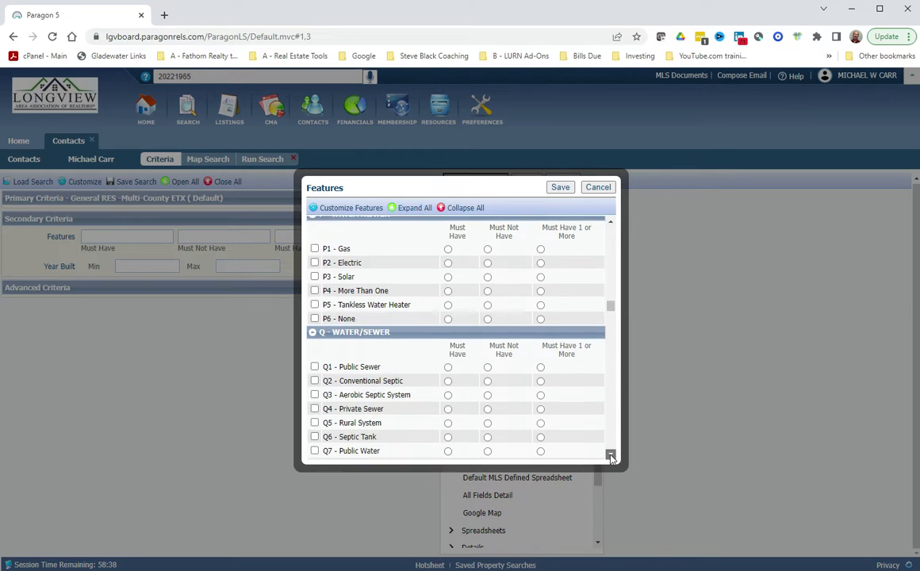
{"action": "left_click", "coordinate": [610, 457]}
{"action": "left_click", "coordinate": [610, 458]}
{"action": "left_click", "coordinate": [611, 458]}
{"action": "left_click", "coordinate": [611, 458]}
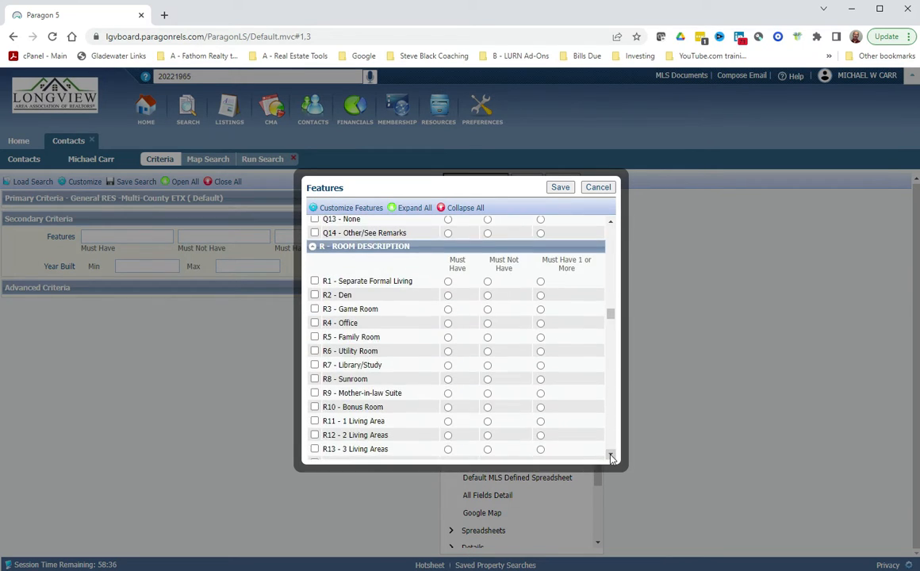
{"action": "left_click", "coordinate": [611, 458]}
{"action": "left_click", "coordinate": [611, 458]}
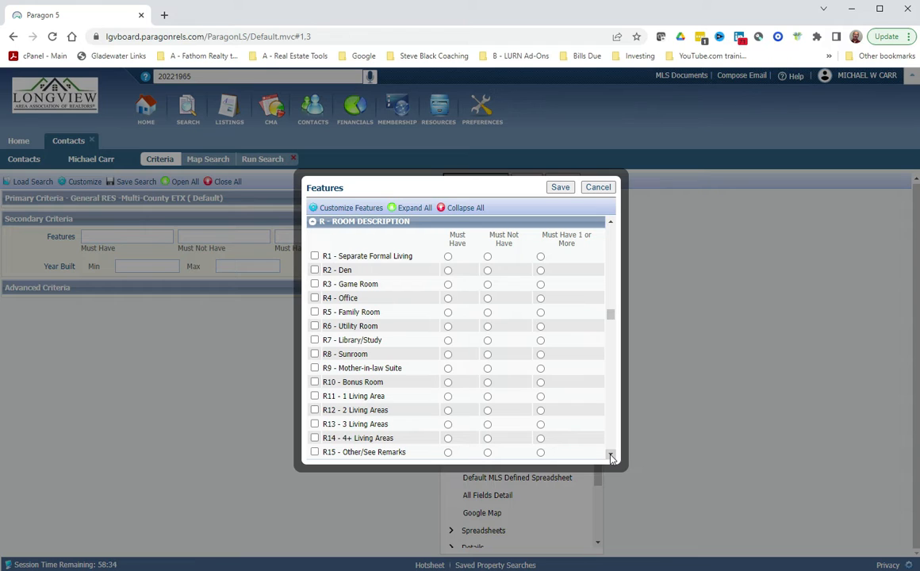
{"action": "left_click", "coordinate": [611, 458]}
{"action": "left_click", "coordinate": [611, 458]}
{"action": "left_click", "coordinate": [610, 458]}
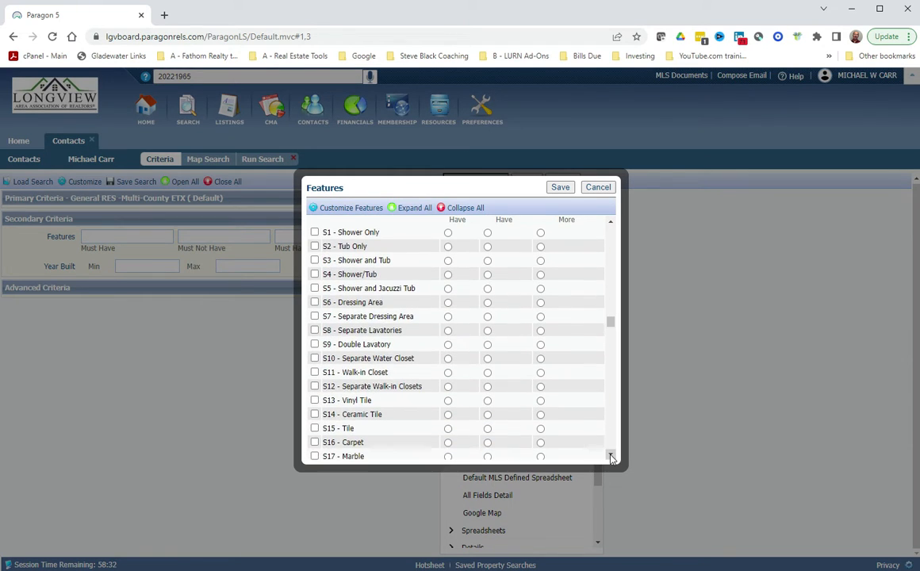
{"action": "left_click", "coordinate": [610, 458]}
{"action": "left_click", "coordinate": [610, 457]}
{"action": "left_click", "coordinate": [610, 457]}
{"action": "left_click", "coordinate": [610, 457]}
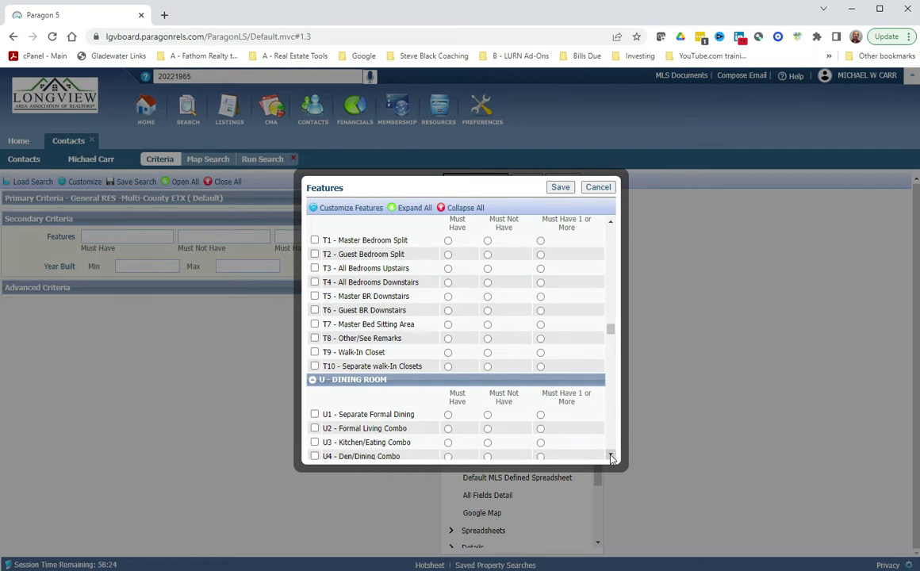
{"action": "left_click", "coordinate": [610, 457]}
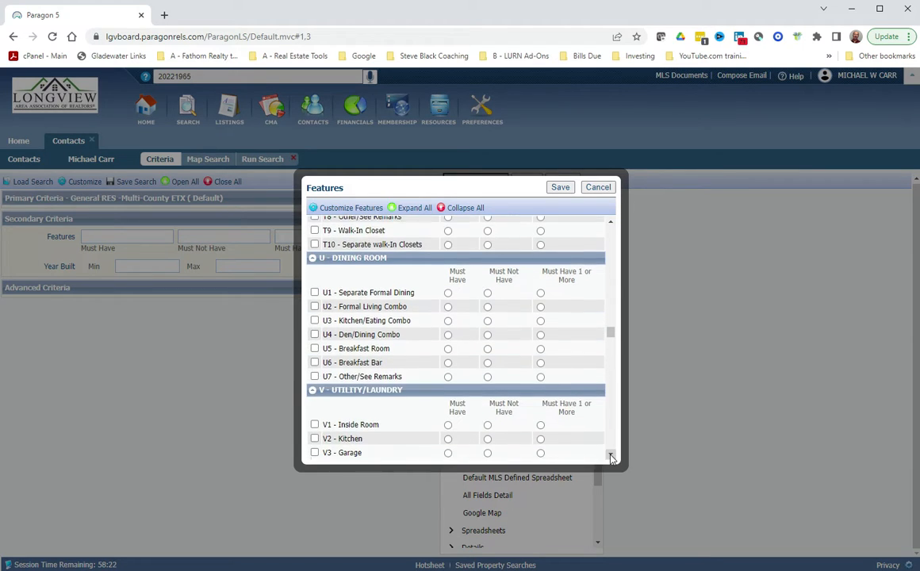
{"action": "left_click", "coordinate": [610, 457]}
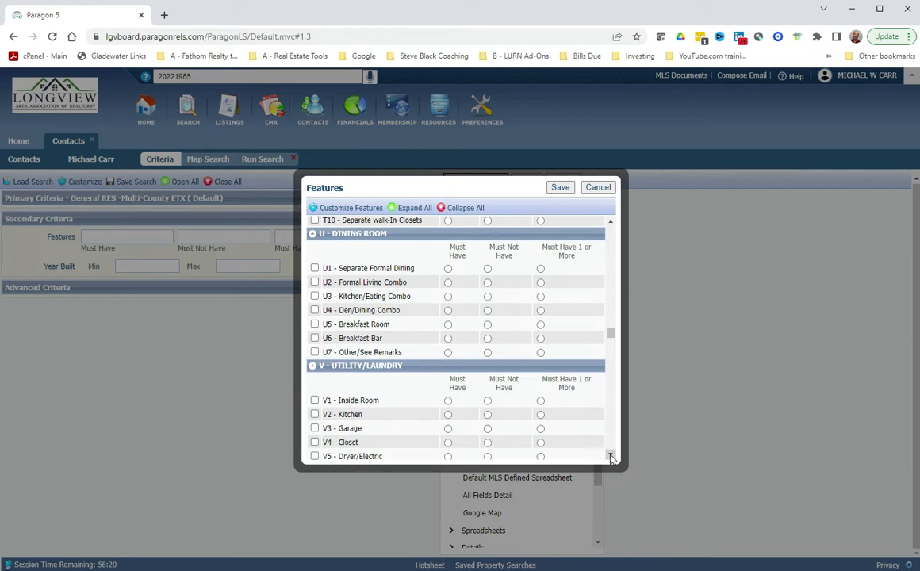
{"action": "left_click", "coordinate": [611, 457]}
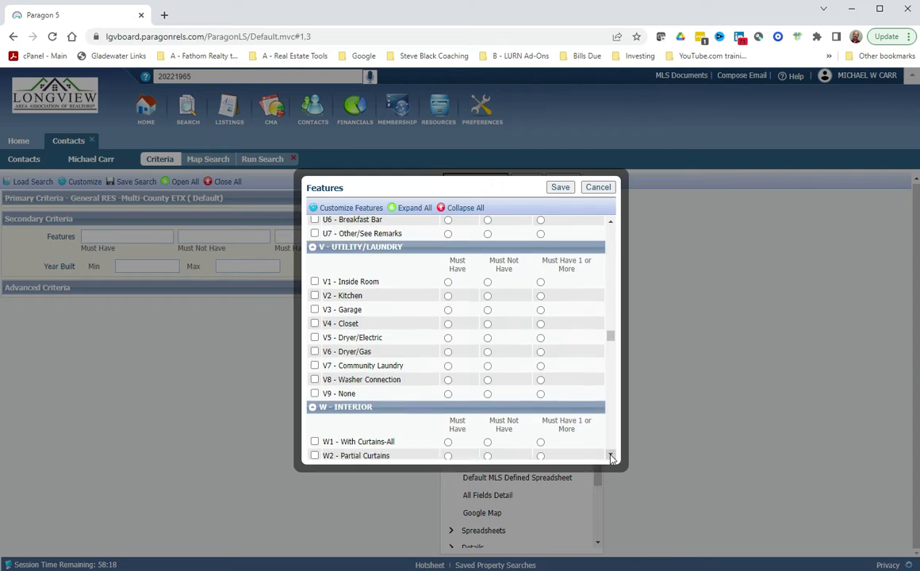
{"action": "left_click", "coordinate": [610, 458]}
{"action": "left_click", "coordinate": [610, 458]}
{"action": "left_click", "coordinate": [610, 458]}
{"action": "left_click", "coordinate": [610, 458]}
{"action": "left_click", "coordinate": [610, 457]}
{"action": "left_click", "coordinate": [610, 458]}
{"action": "left_click", "coordinate": [611, 458]}
{"action": "left_click", "coordinate": [611, 457]}
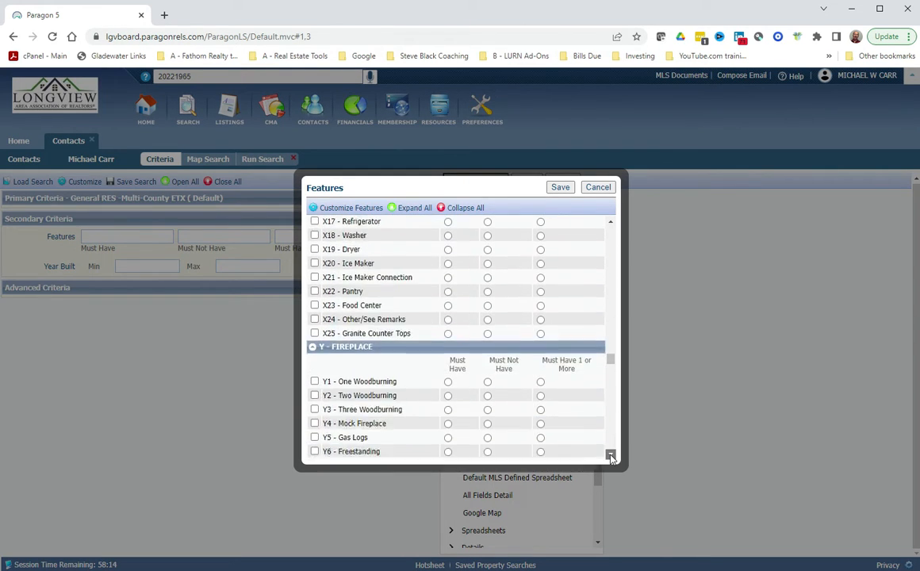
{"action": "left_click", "coordinate": [611, 457]}
{"action": "left_click", "coordinate": [611, 457]}
{"action": "left_click", "coordinate": [611, 458]}
{"action": "left_click", "coordinate": [610, 458]}
{"action": "left_click", "coordinate": [610, 458]}
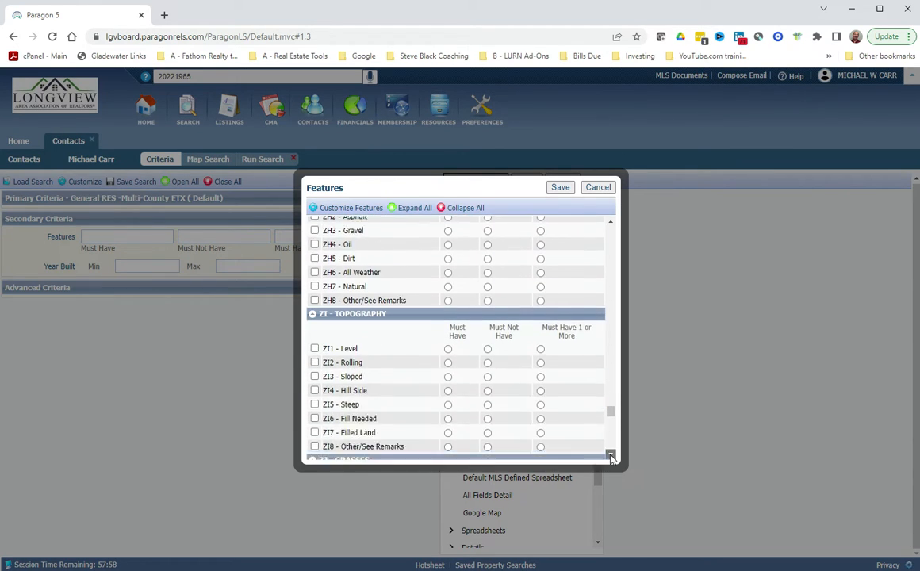
{"action": "left_click_drag", "start_coordinate": [610, 458], "coordinate": [611, 457]}
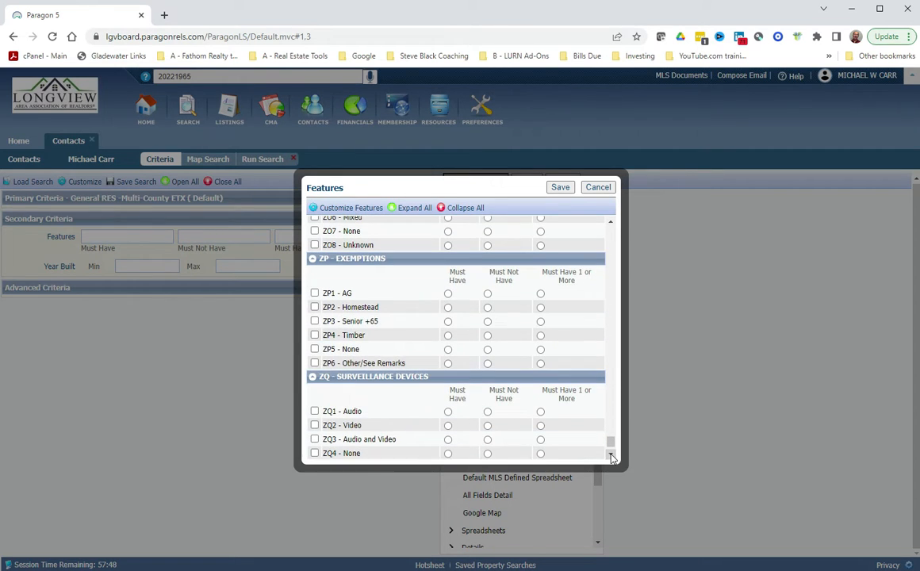
{"action": "left_click_drag", "start_coordinate": [611, 457], "coordinate": [610, 457]}
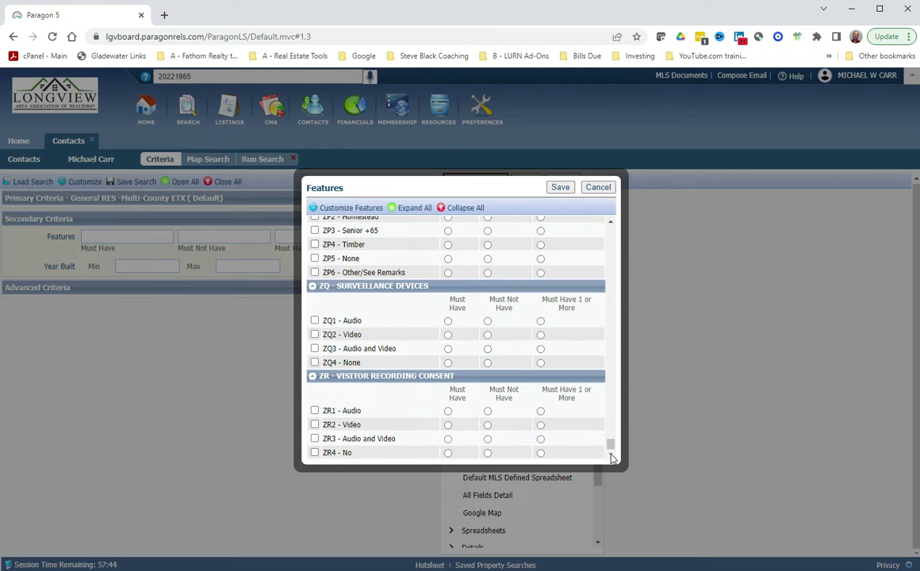
{"action": "left_click", "coordinate": [598, 188]}
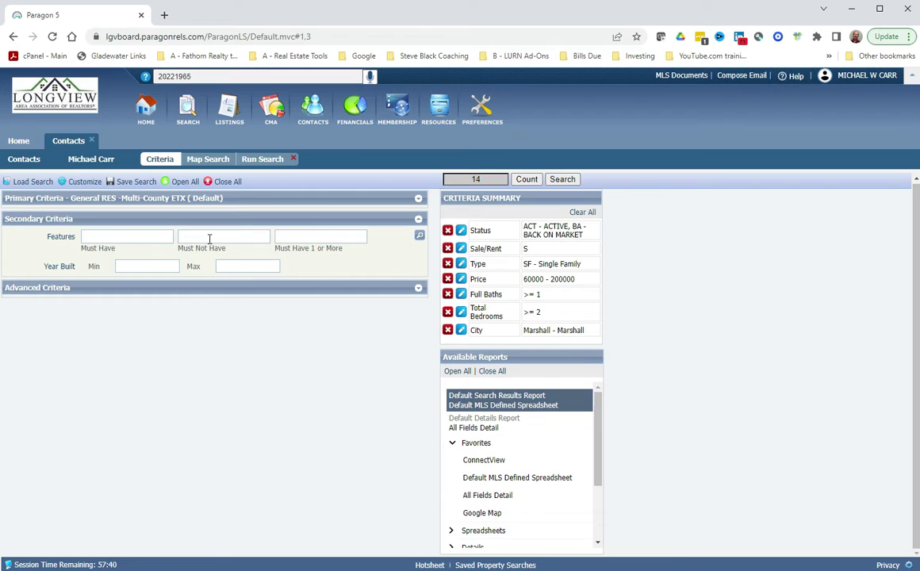
Add Gunite, Vinyl-Lined and Above Ground Pool as must-have-one-or-more features.
{"action": "left_click", "coordinate": [341, 238]}
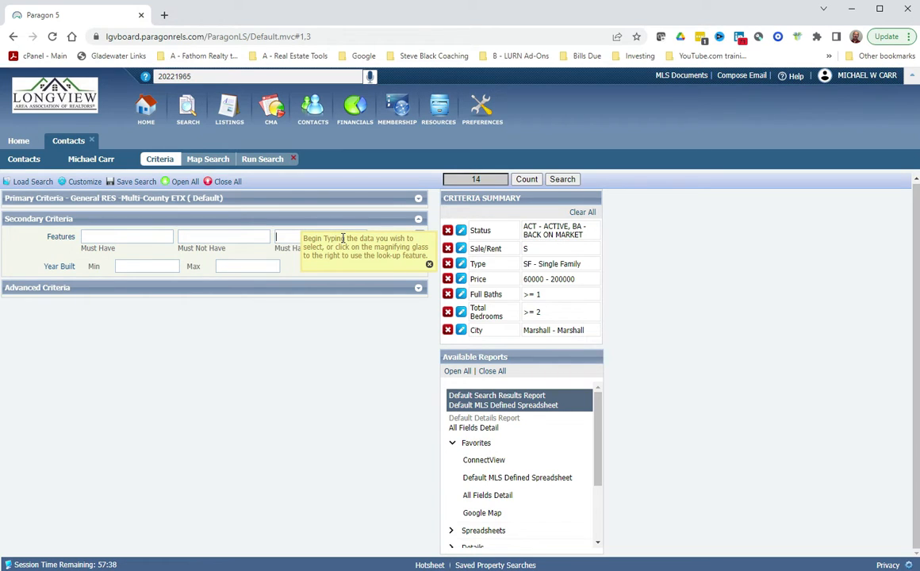
{"action": "type", "text": "poo"}
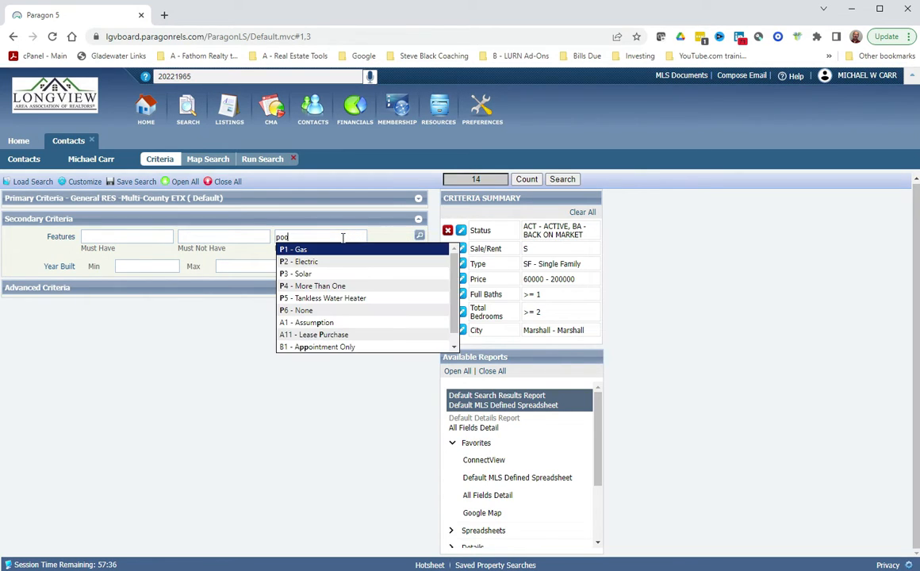
{"action": "type", "text": "l"}
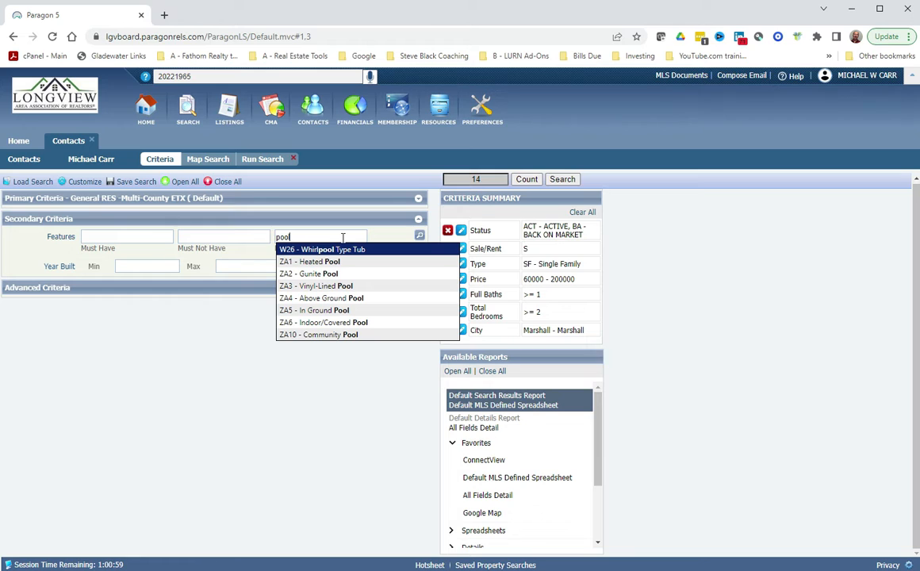
{"action": "left_click", "coordinate": [321, 274]}
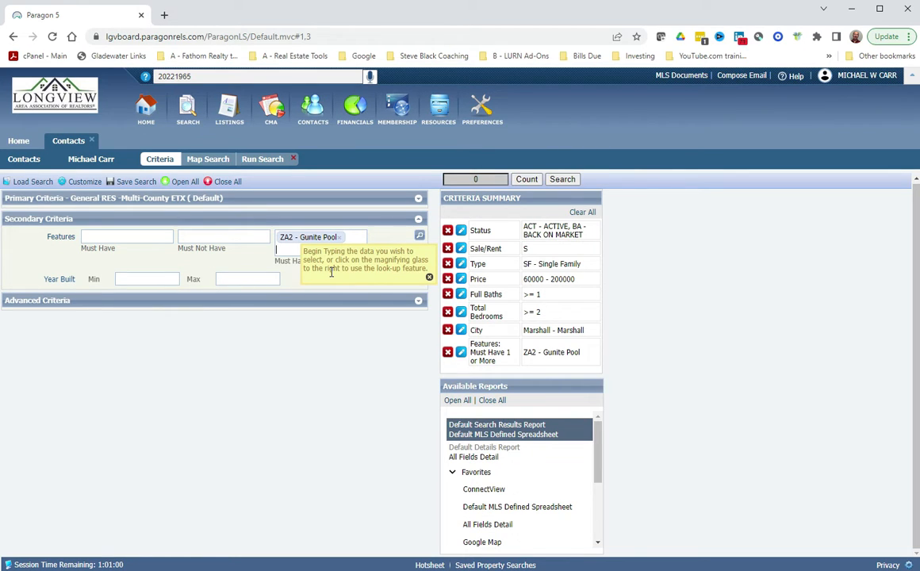
{"action": "type", "text": "pool"}
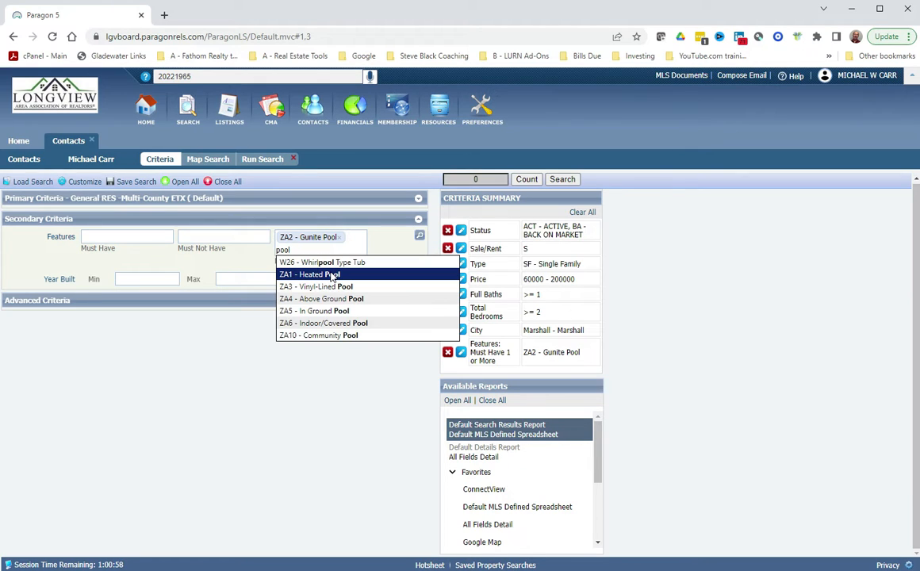
{"action": "left_click", "coordinate": [333, 286]}
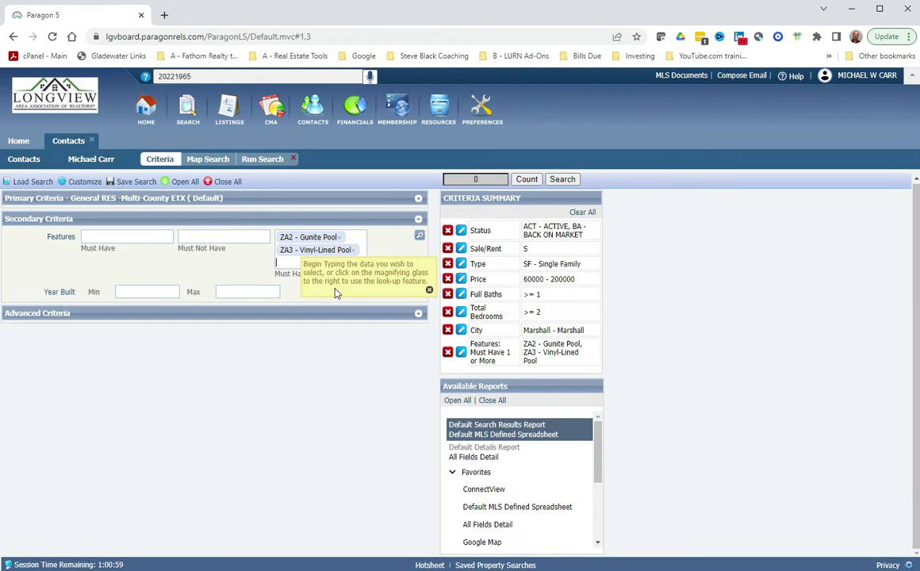
{"action": "type", "text": "pool"}
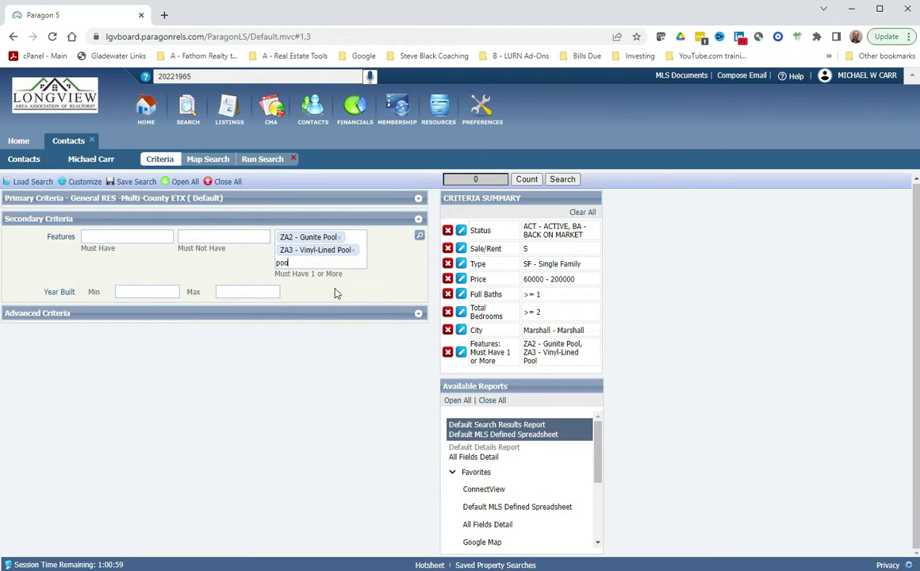
{"action": "left_click", "coordinate": [339, 299]}
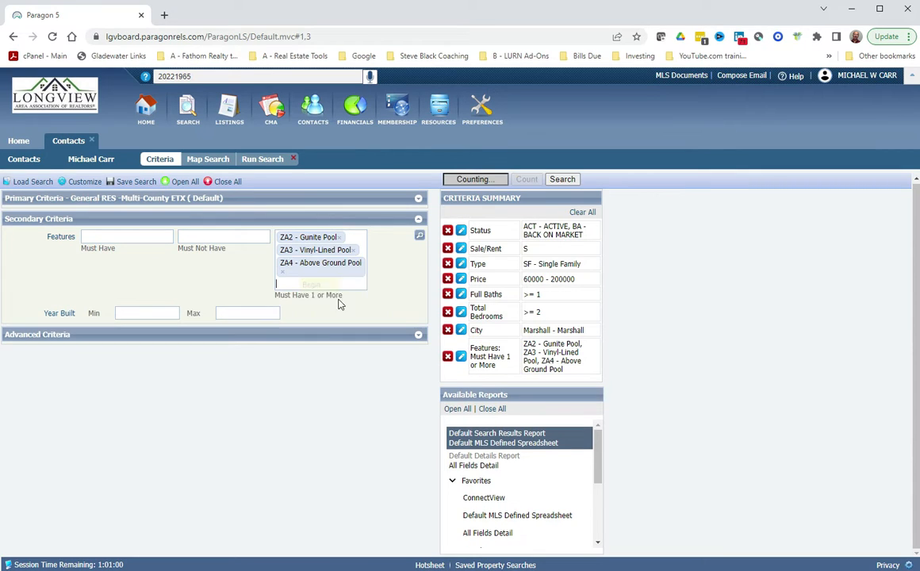
Add In Ground, Indoor/Covered and Community Pool features, then run the search.
{"action": "type", "text": "pool"}
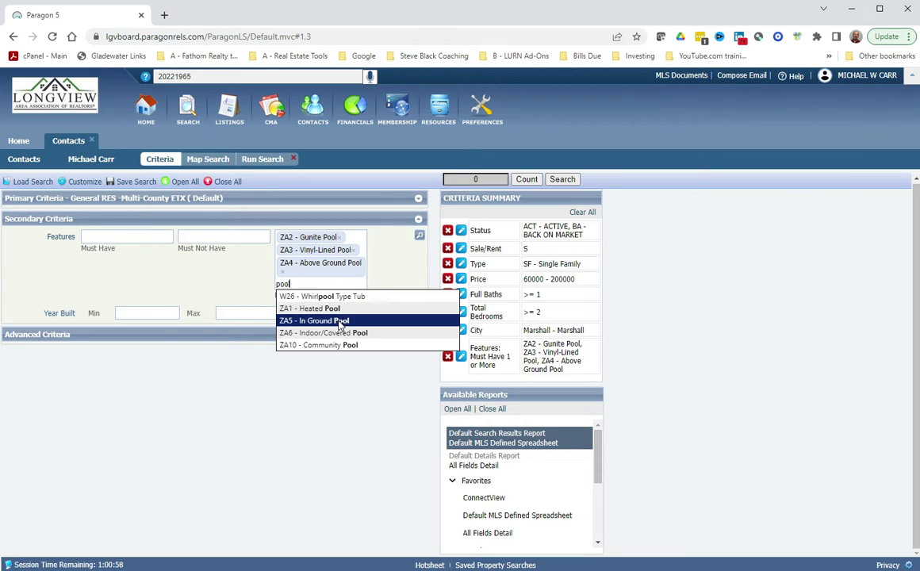
{"action": "left_click", "coordinate": [342, 321]}
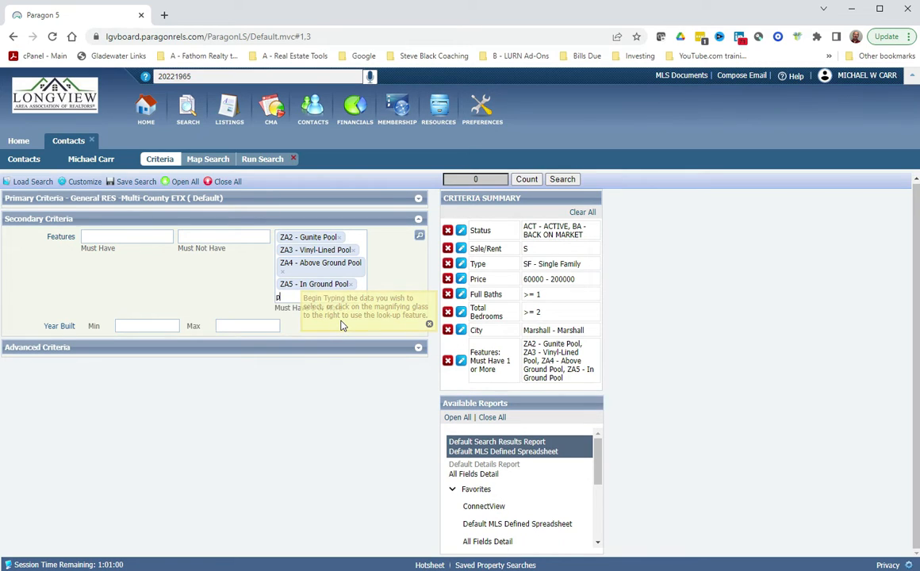
{"action": "type", "text": "pool"}
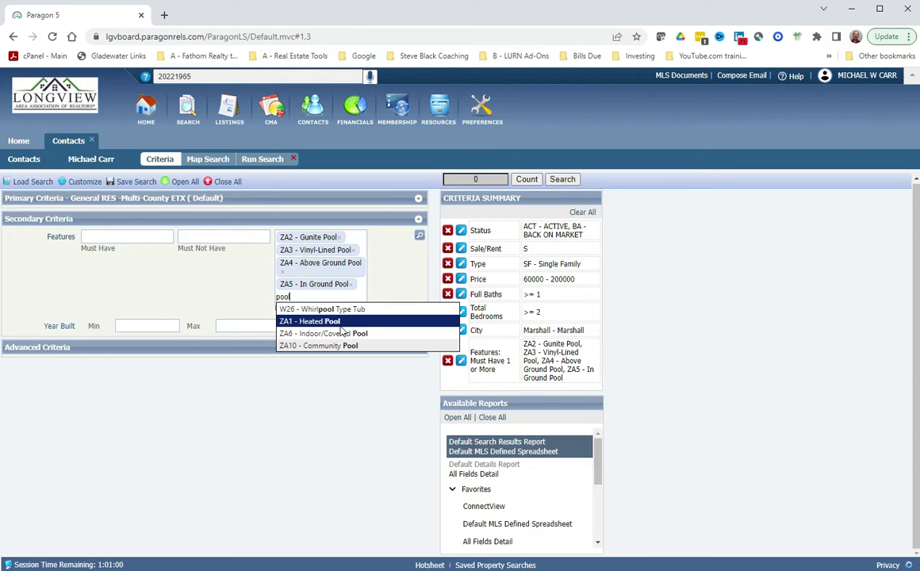
{"action": "left_click", "coordinate": [342, 334]}
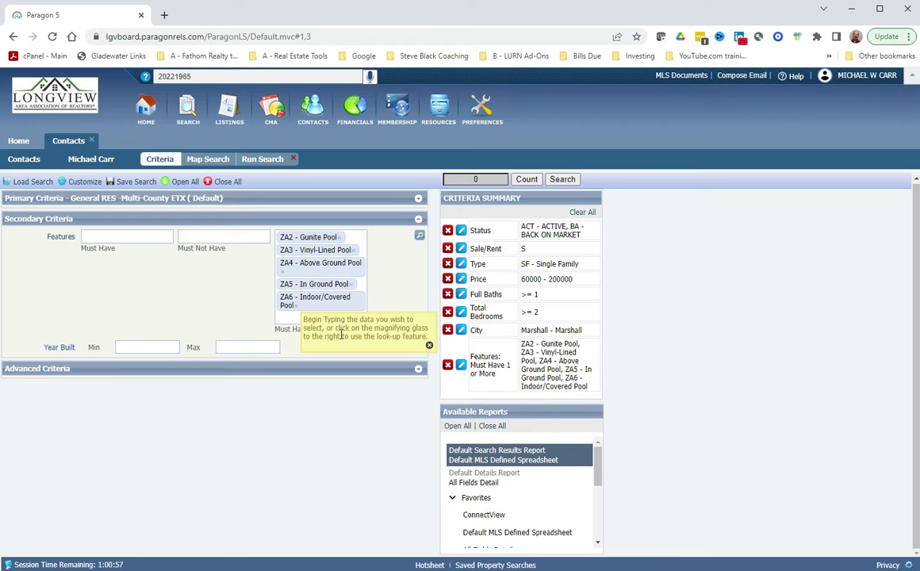
{"action": "type", "text": "p"}
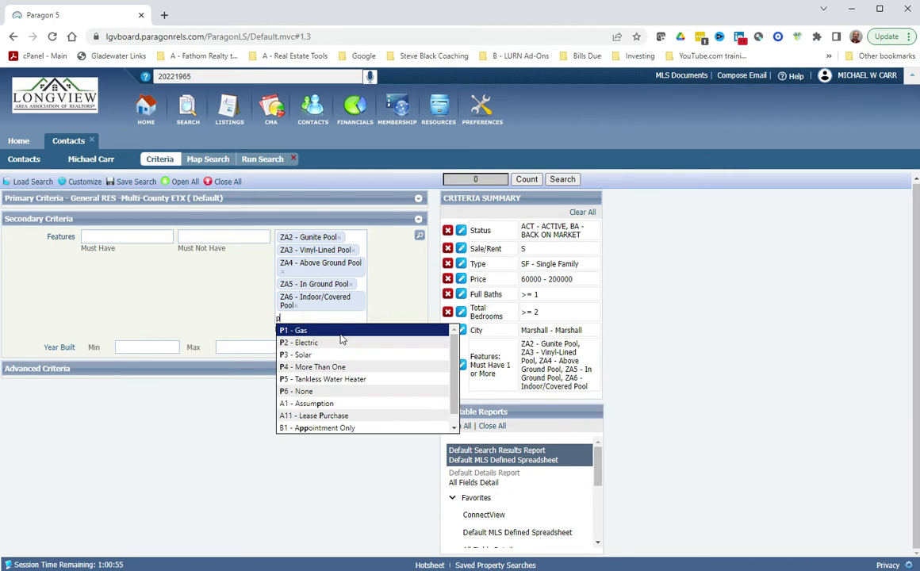
{"action": "type", "text": "ool"}
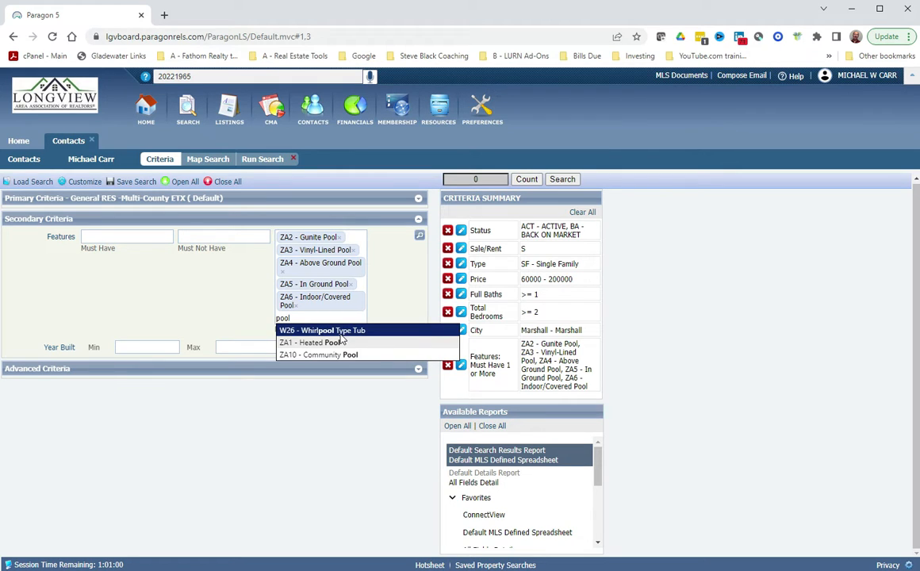
{"action": "left_click", "coordinate": [346, 355]}
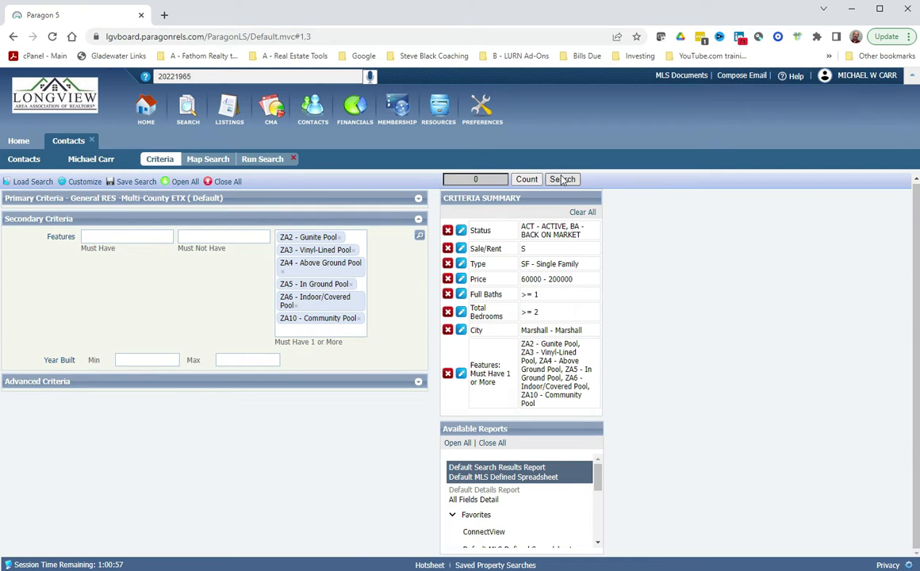
{"action": "left_click", "coordinate": [528, 181]}
Collapse Secondary Criteria and expand Advanced Criteria to reveal word and map search options.
{"action": "left_click_drag", "start_coordinate": [567, 343], "coordinate": [577, 409]}
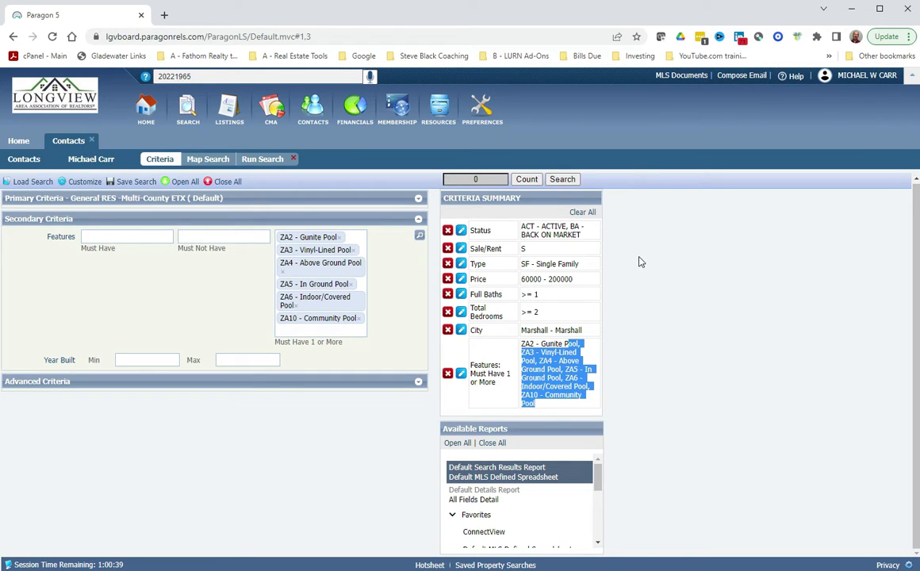
{"action": "left_click", "coordinate": [418, 222]}
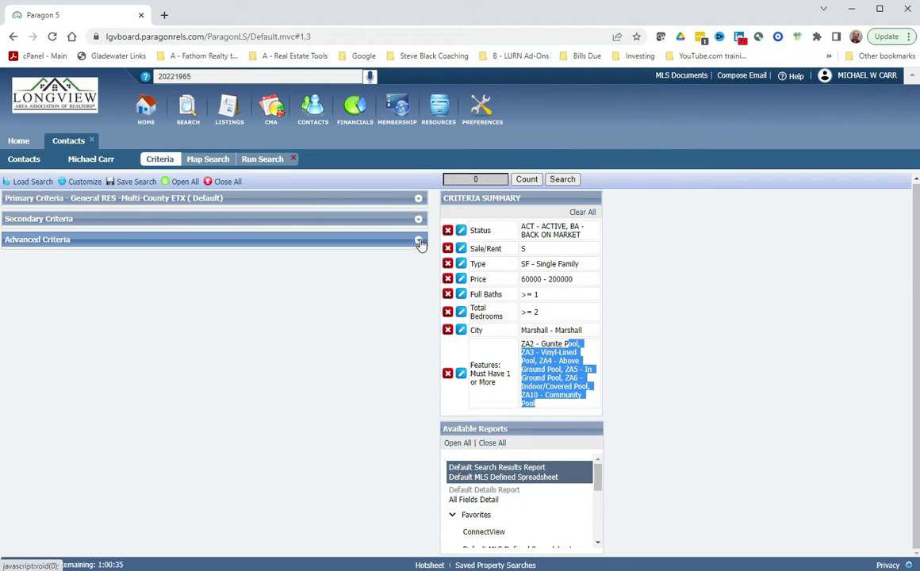
{"action": "left_click", "coordinate": [419, 243]}
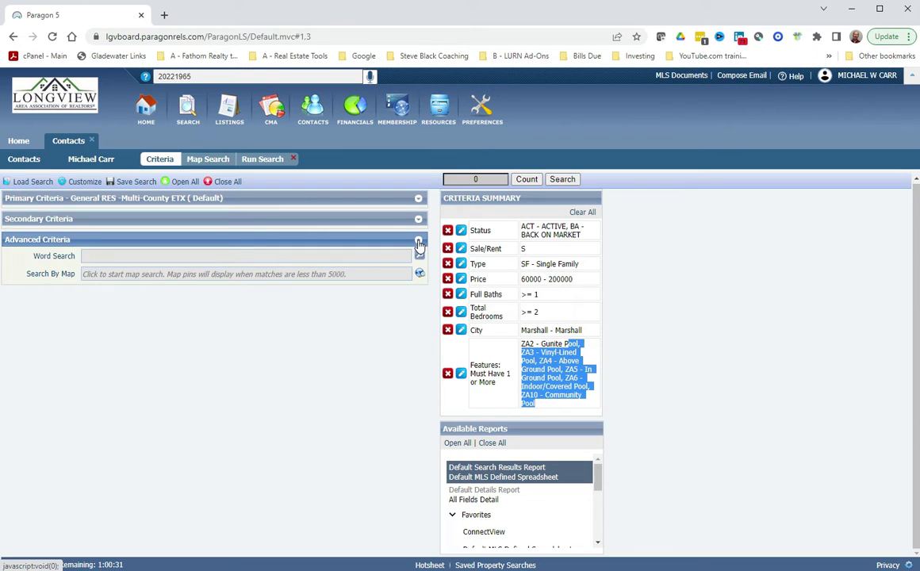
Switch to map search, zoom out to a regional view and pan toward East Texas.
{"action": "left_click", "coordinate": [388, 275]}
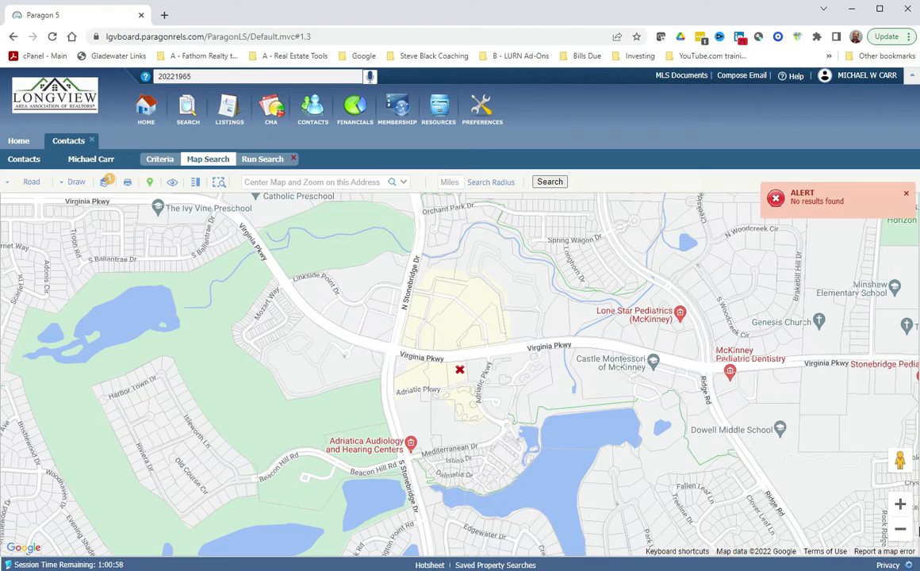
{"action": "left_click", "coordinate": [900, 530]}
{"action": "left_click", "coordinate": [900, 531]}
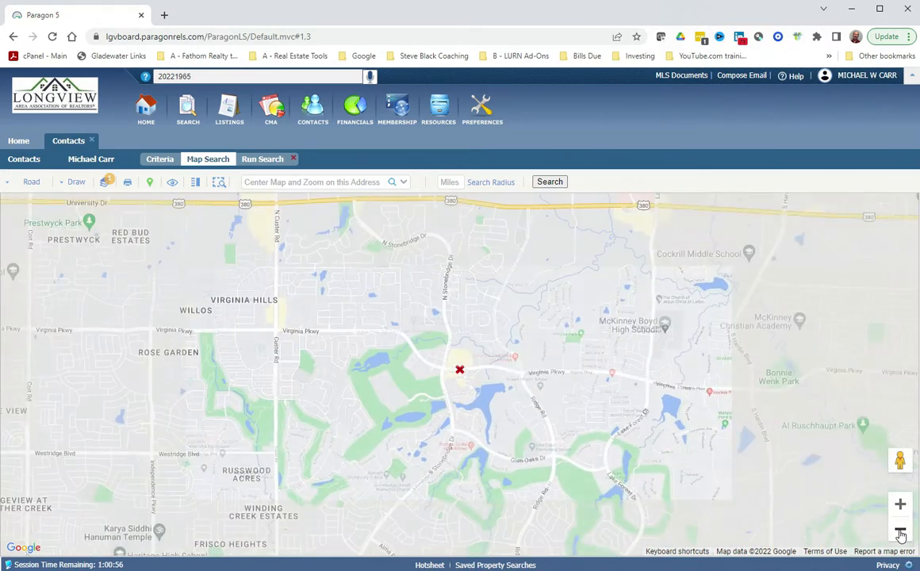
{"action": "left_click", "coordinate": [900, 531]}
{"action": "left_click", "coordinate": [900, 531]}
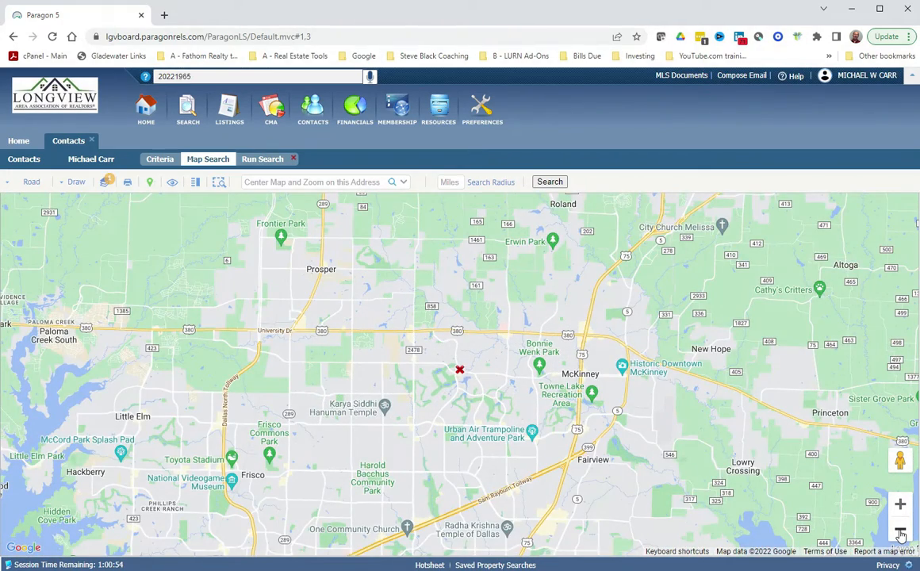
{"action": "left_click", "coordinate": [900, 533]}
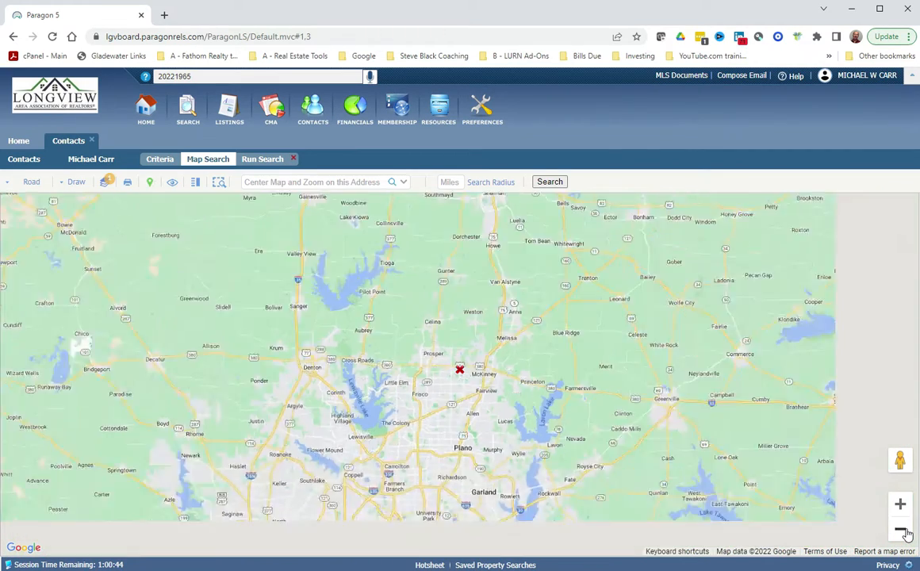
{"action": "left_click_drag", "start_coordinate": [759, 412], "coordinate": [378, 336]}
{"action": "left_click_drag", "start_coordinate": [744, 383], "coordinate": [435, 313]}
{"action": "left_click_drag", "start_coordinate": [764, 384], "coordinate": [547, 406]}
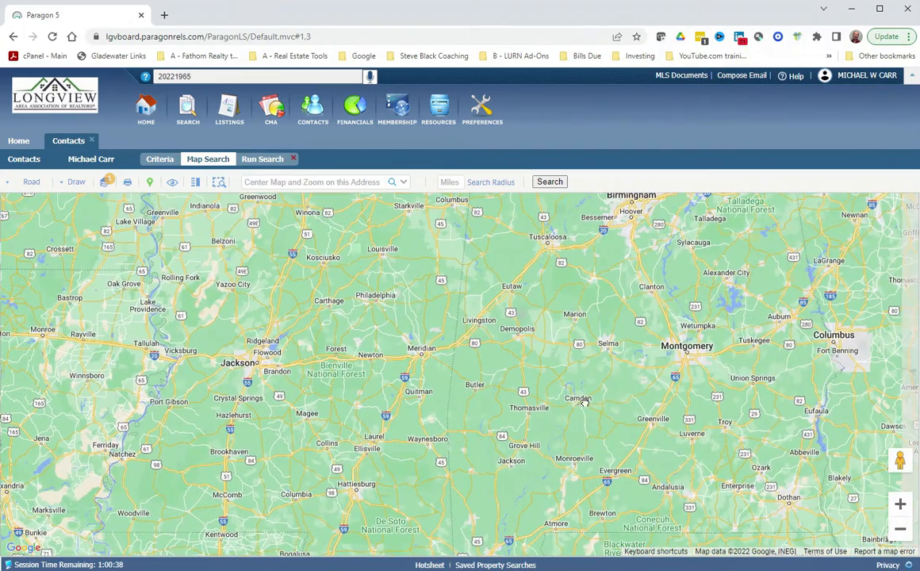
{"action": "left_click_drag", "start_coordinate": [484, 326], "coordinate": [869, 393]}
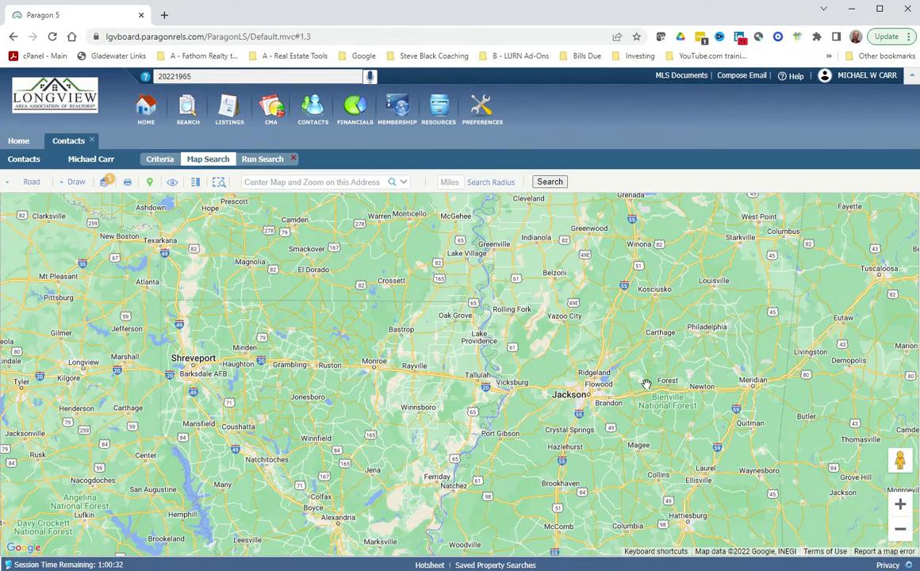
{"action": "left_click_drag", "start_coordinate": [587, 383], "coordinate": [801, 386]}
{"action": "left_click_drag", "start_coordinate": [523, 374], "coordinate": [762, 380]}
{"action": "left_click_drag", "start_coordinate": [676, 386], "coordinate": [735, 383]}
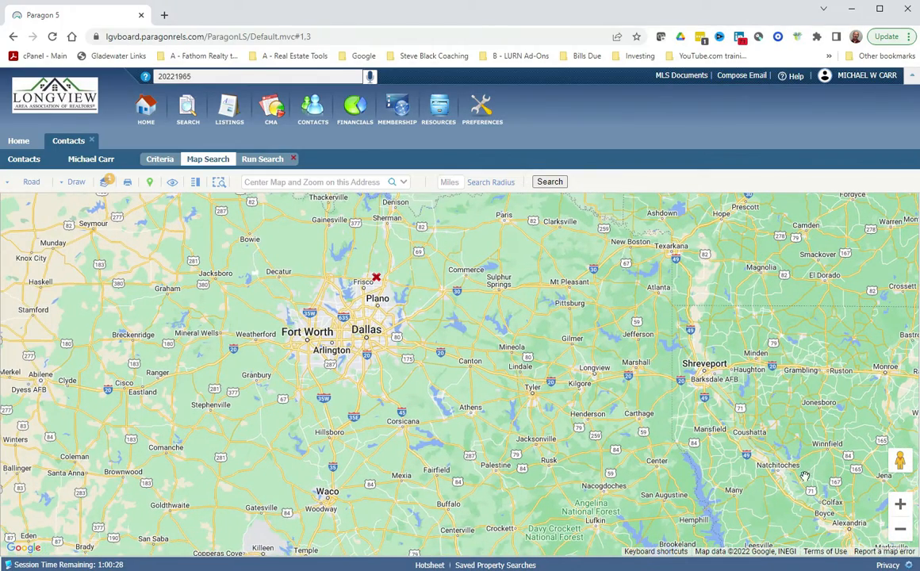
Zoom in two levels and frame the map around Tyler, Longview and Marshall.
{"action": "left_click", "coordinate": [902, 505]}
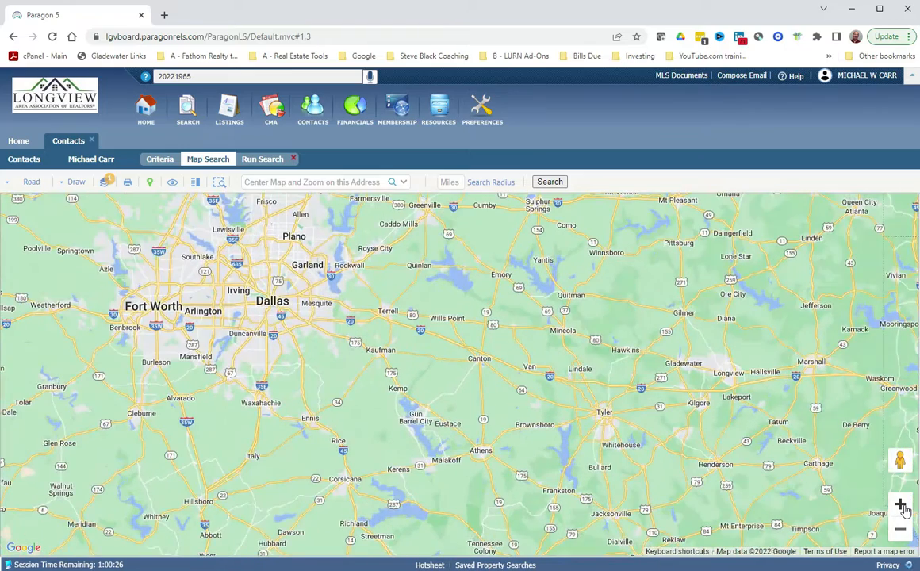
{"action": "left_click_drag", "start_coordinate": [746, 417], "coordinate": [652, 421]}
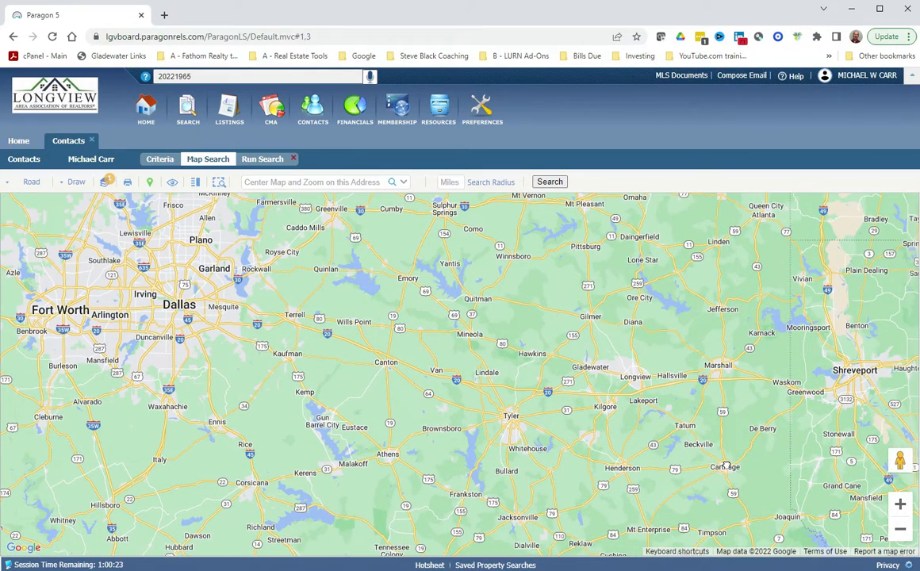
{"action": "left_click", "coordinate": [900, 506]}
{"action": "left_click_drag", "start_coordinate": [752, 379], "coordinate": [463, 358]}
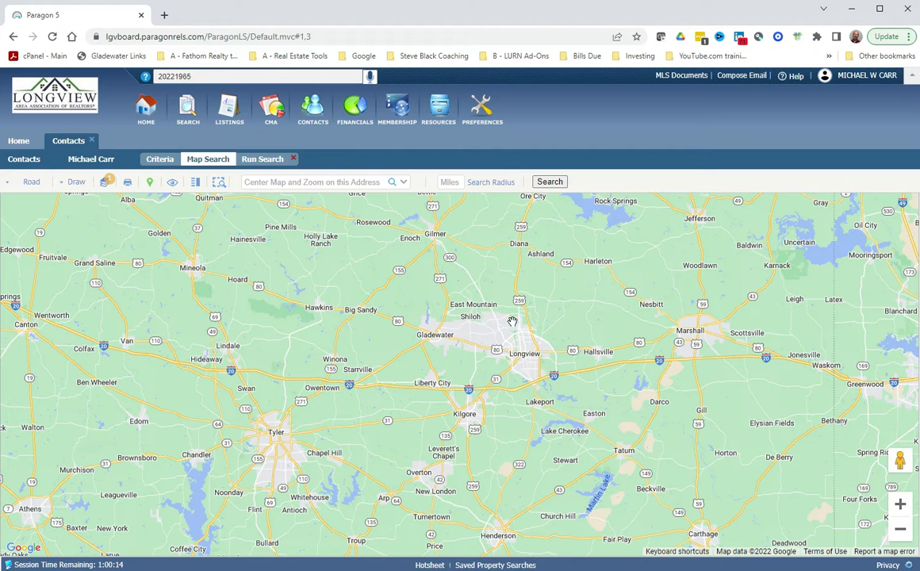
{"action": "left_click_drag", "start_coordinate": [483, 316], "coordinate": [474, 338]}
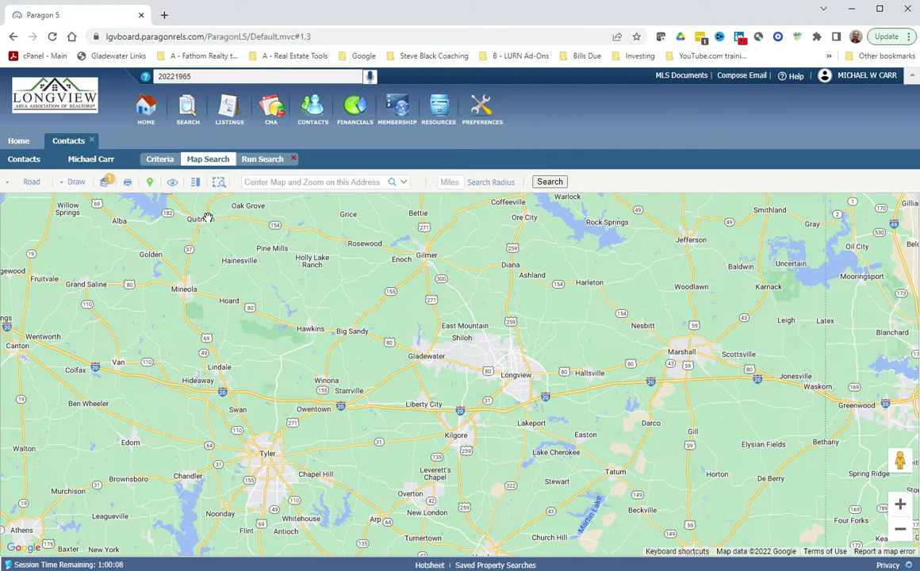
Try the RubberBand shape near Gray and check the FM 727 parcel details.
{"action": "left_click", "coordinate": [71, 182]}
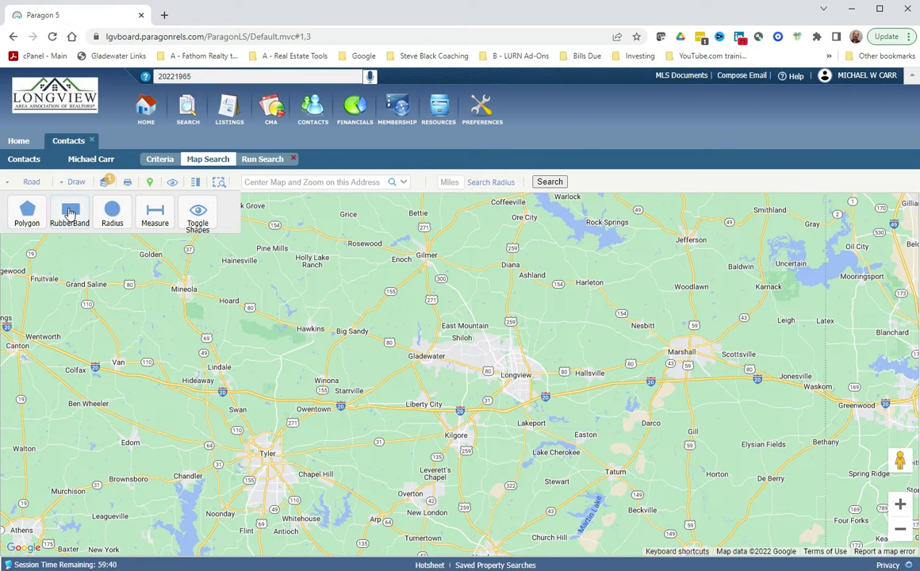
{"action": "left_click", "coordinate": [70, 213]}
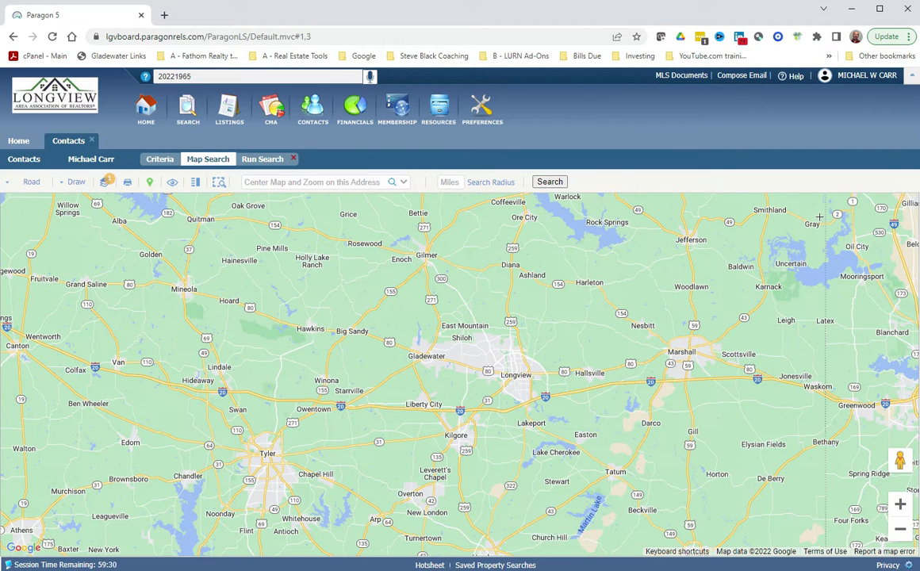
{"action": "left_click_drag", "start_coordinate": [821, 217], "coordinate": [821, 276]}
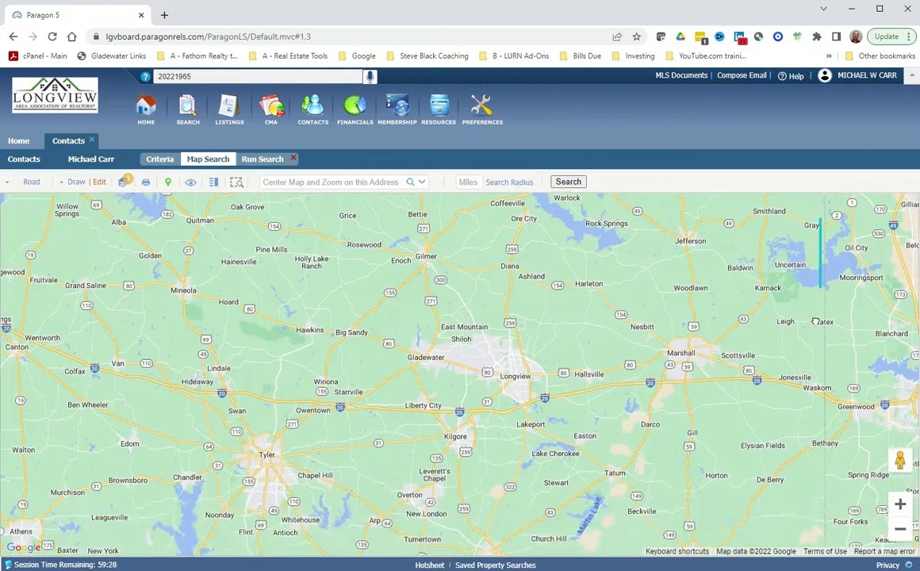
{"action": "mouse_move", "coordinate": [778, 403]}
{"action": "left_mouse_down"}
{"action": "mouse_move", "coordinate": [833, 342]}
{"action": "mouse_move", "coordinate": [815, 322]}
{"action": "mouse_move", "coordinate": [853, 327]}
{"action": "left_mouse_up"}
{"action": "left_click", "coordinate": [838, 318]}
{"action": "left_click", "coordinate": [854, 300]}
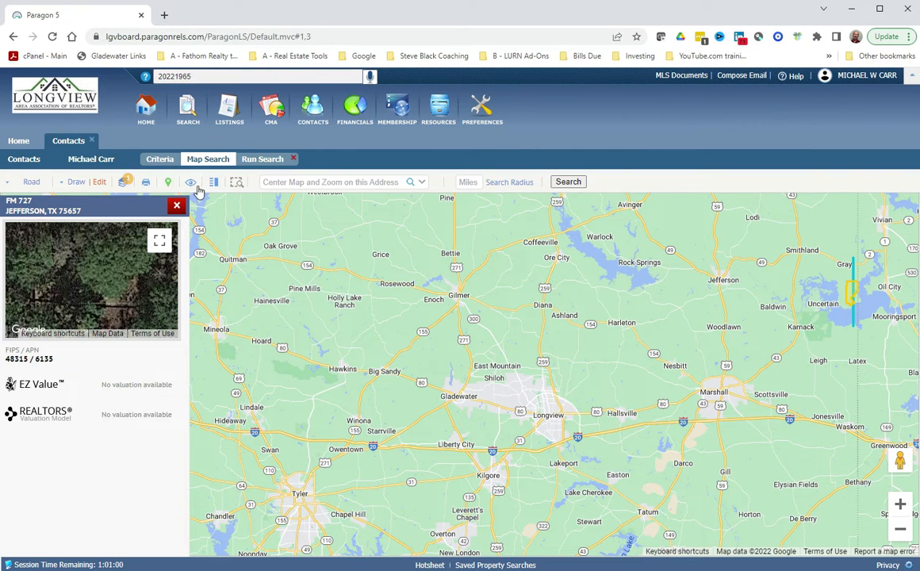
{"action": "left_click", "coordinate": [177, 206]}
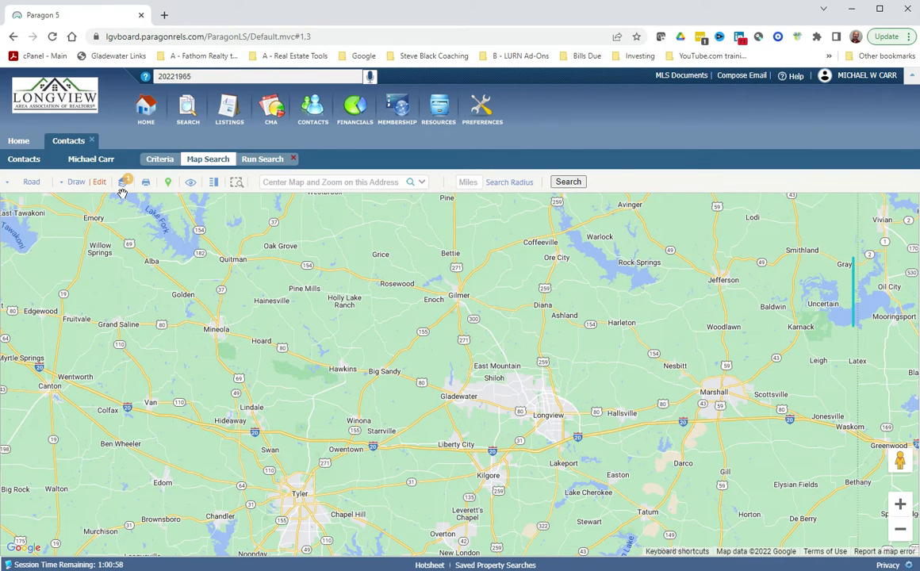
Draw a search rectangle from Gray down to Scottsville east of Marshall.
{"action": "left_click", "coordinate": [71, 183]}
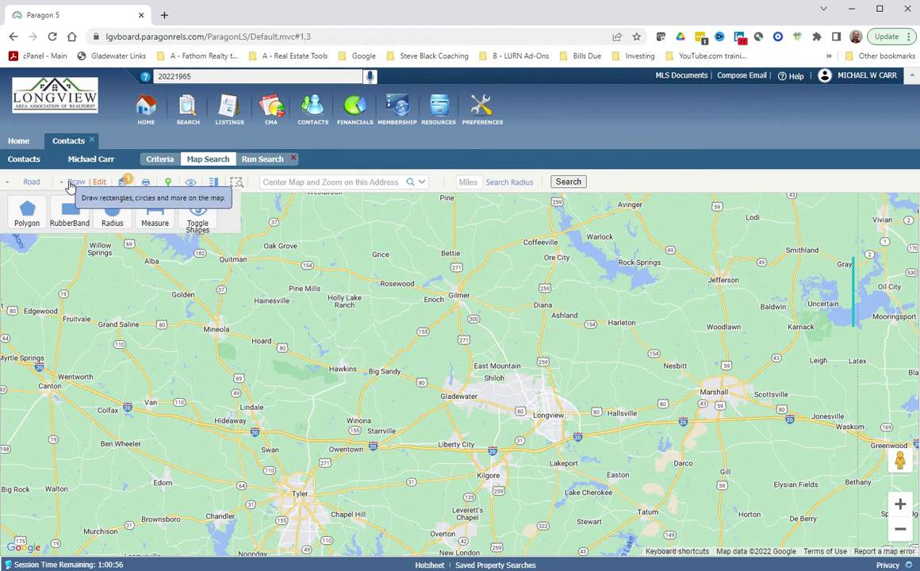
{"action": "left_click", "coordinate": [70, 209]}
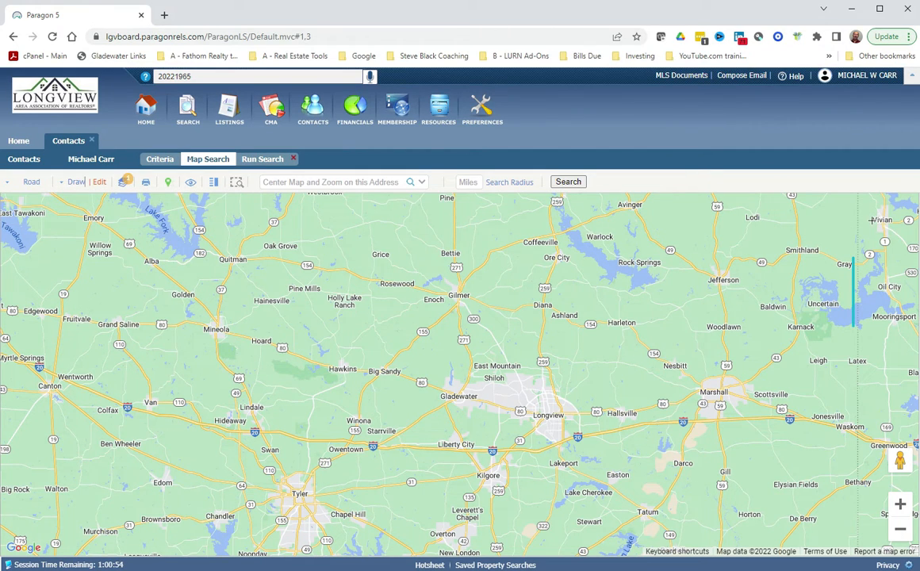
{"action": "left_click_drag", "start_coordinate": [853, 254], "coordinate": [773, 435]}
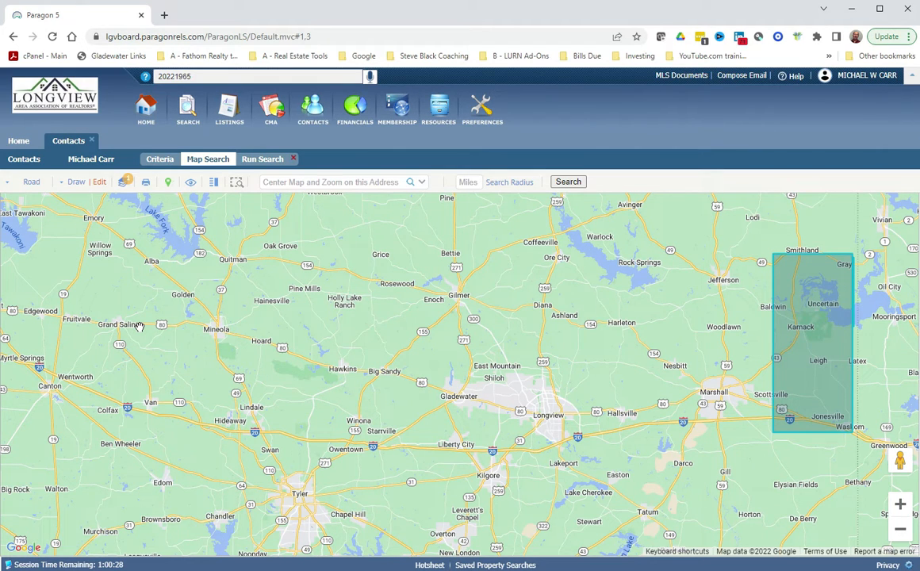
{"action": "left_click", "coordinate": [262, 161]}
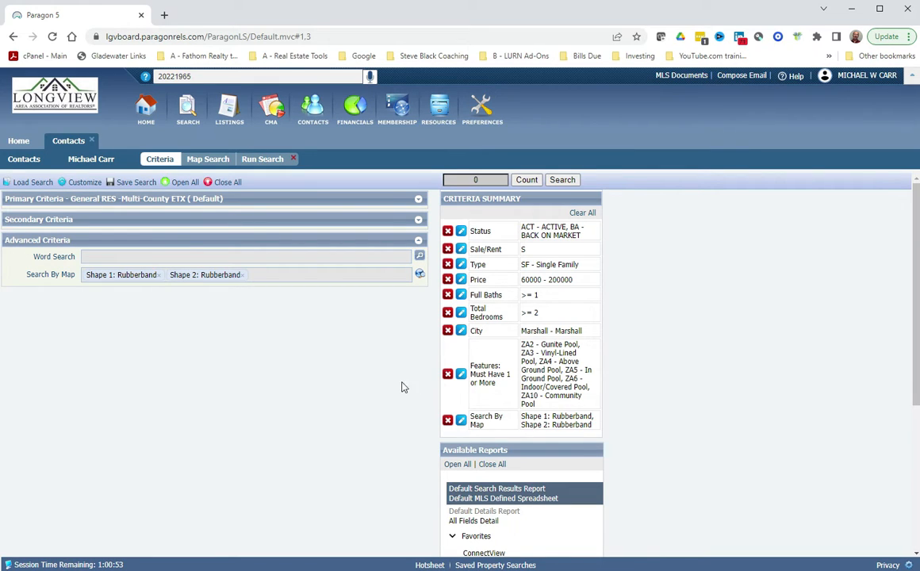
{"action": "left_click", "coordinate": [418, 240]}
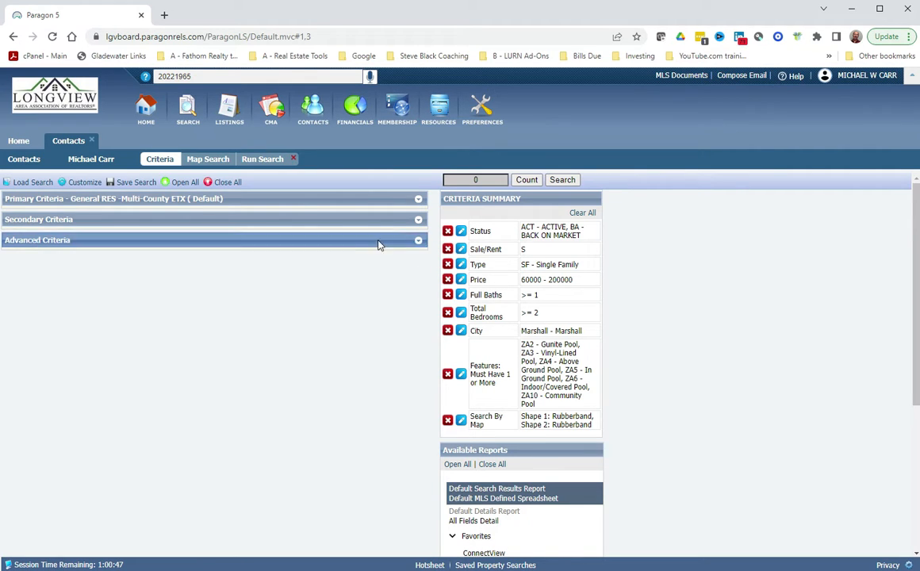
{"action": "left_click", "coordinate": [460, 421]}
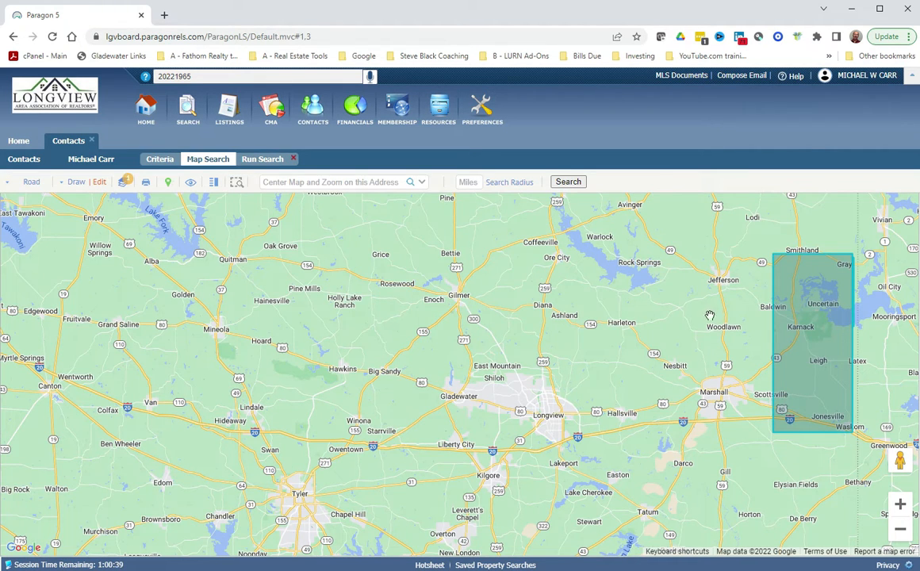
Check parcel details near the search rectangle and state line, dismissing the no-data notices.
{"action": "left_click", "coordinate": [853, 283]}
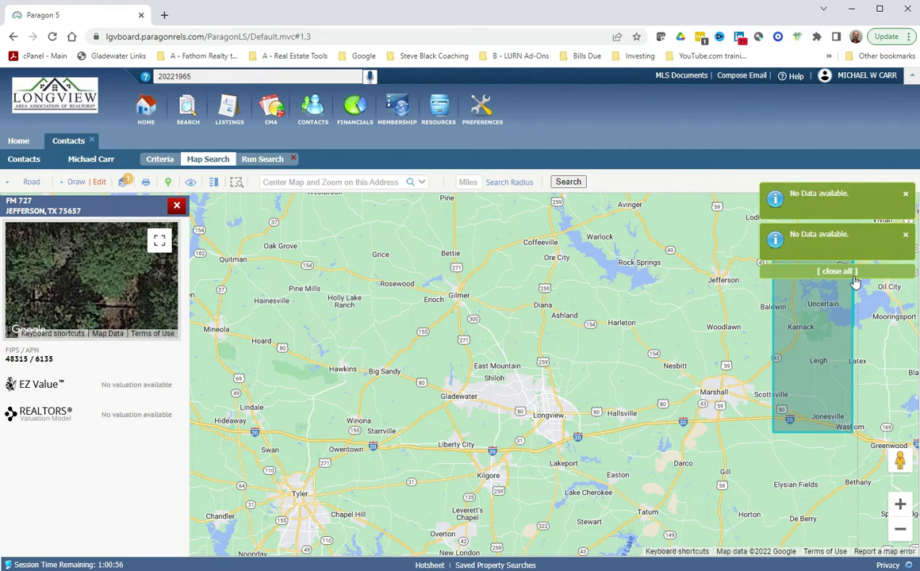
{"action": "left_click", "coordinate": [904, 235]}
{"action": "left_click", "coordinate": [904, 195]}
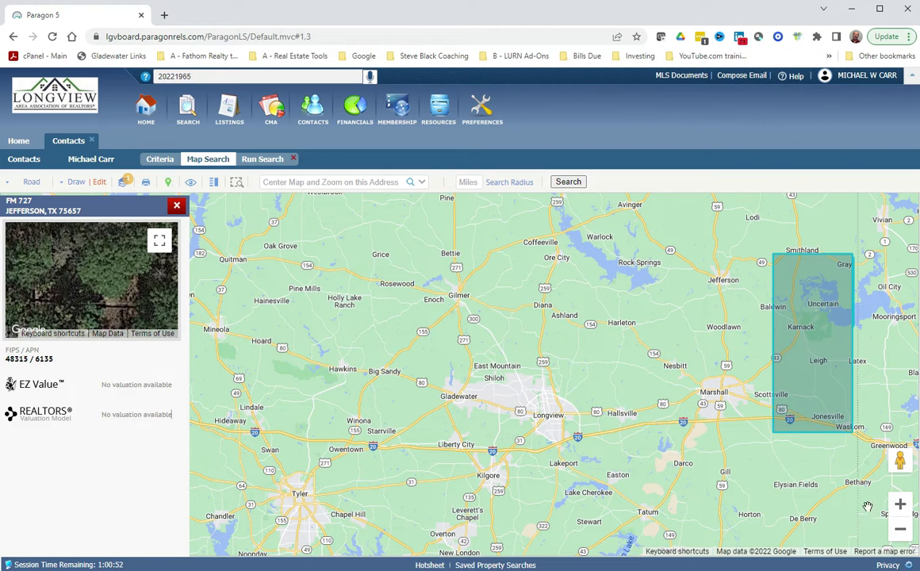
{"action": "left_click", "coordinate": [905, 508]}
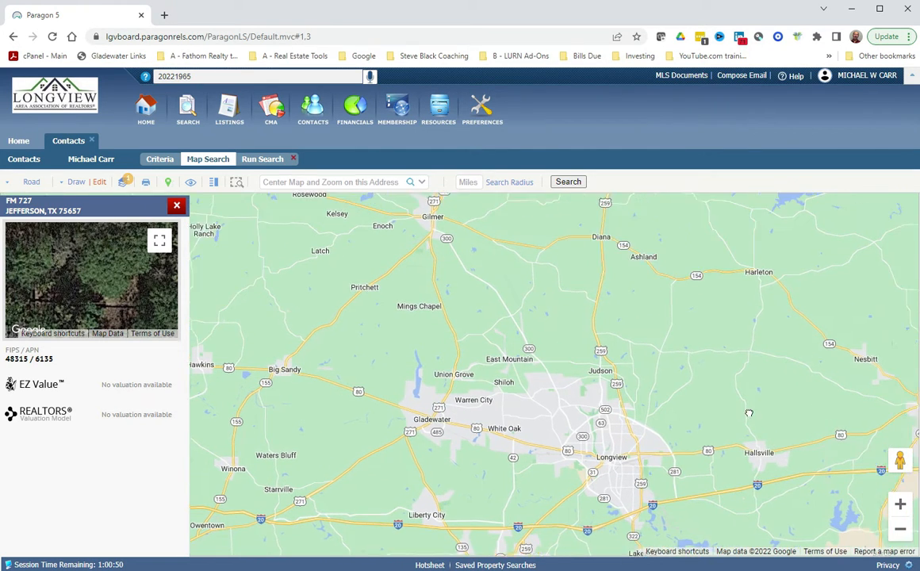
{"action": "left_click_drag", "start_coordinate": [813, 456], "coordinate": [476, 479]}
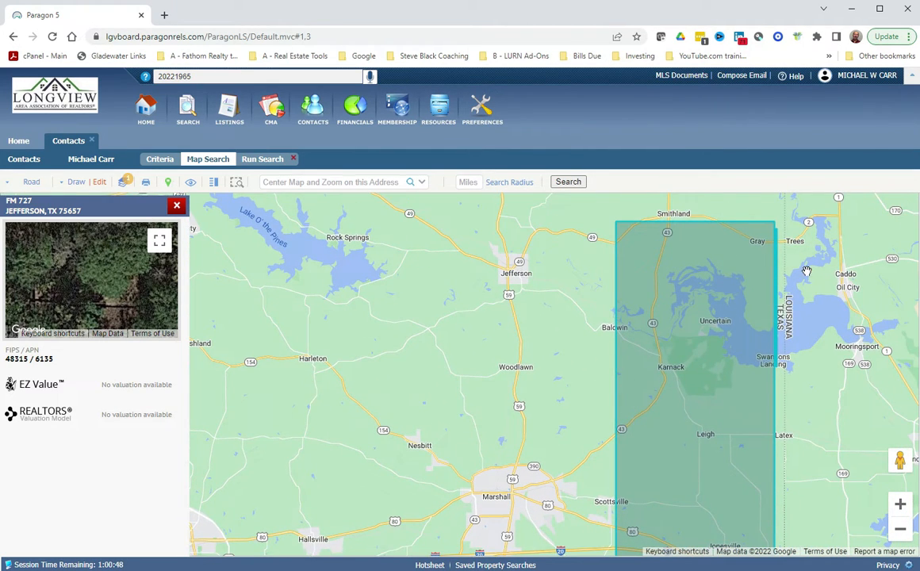
{"action": "left_click", "coordinate": [778, 271]}
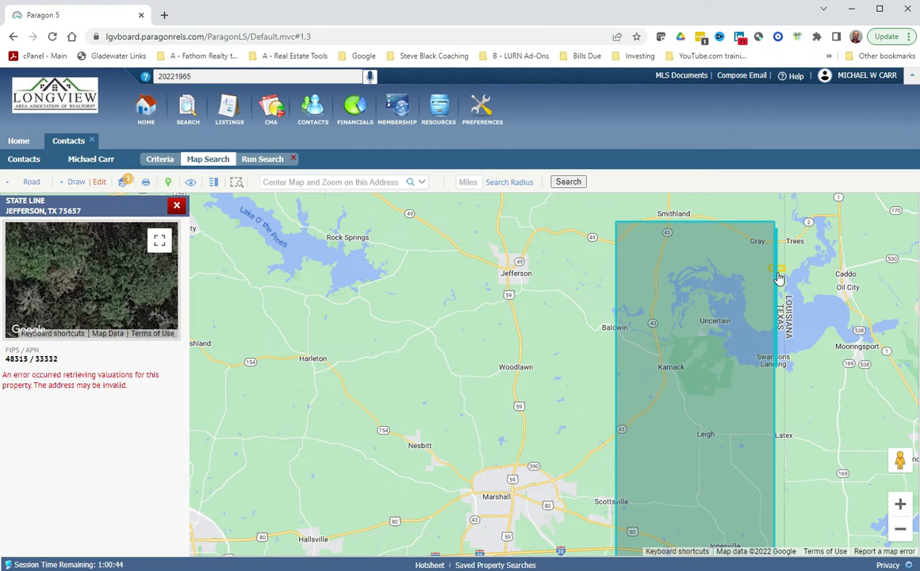
{"action": "left_click", "coordinate": [777, 279]}
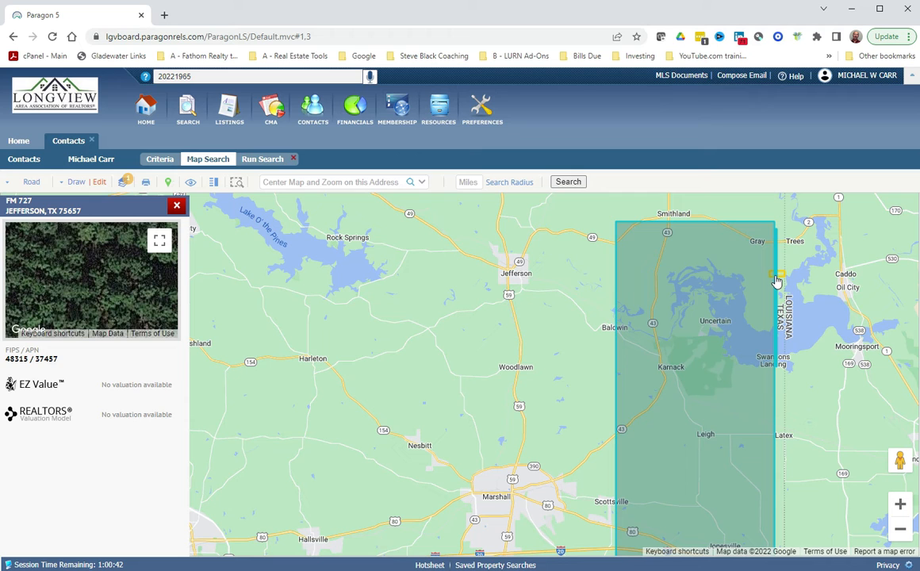
{"action": "left_click_drag", "start_coordinate": [780, 255], "coordinate": [747, 307]}
Inspect parcels along the thin strip and inside the rectangle, then list the drawn shapes.
{"action": "scroll", "coordinate": [746, 307], "scroll_direction": "up", "scroll_amount": 2}
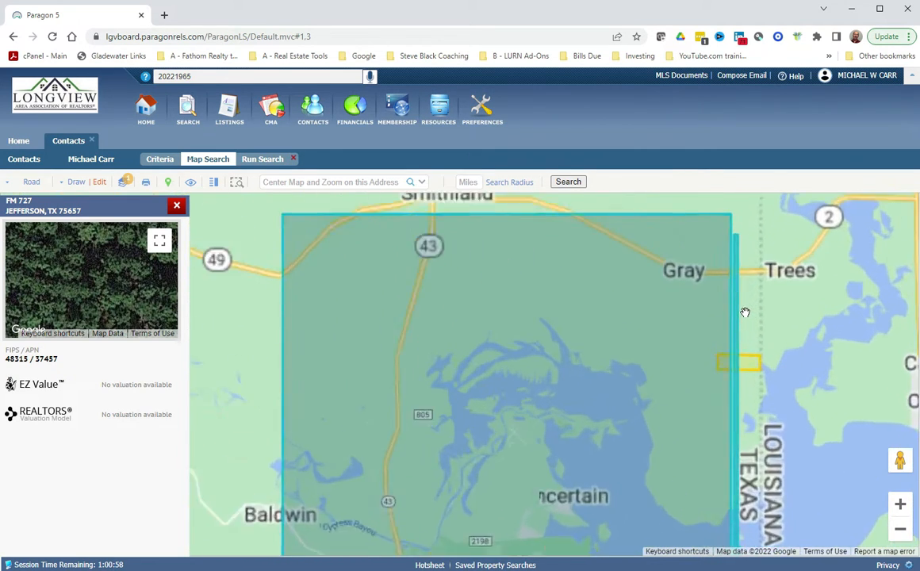
{"action": "left_click", "coordinate": [732, 315]}
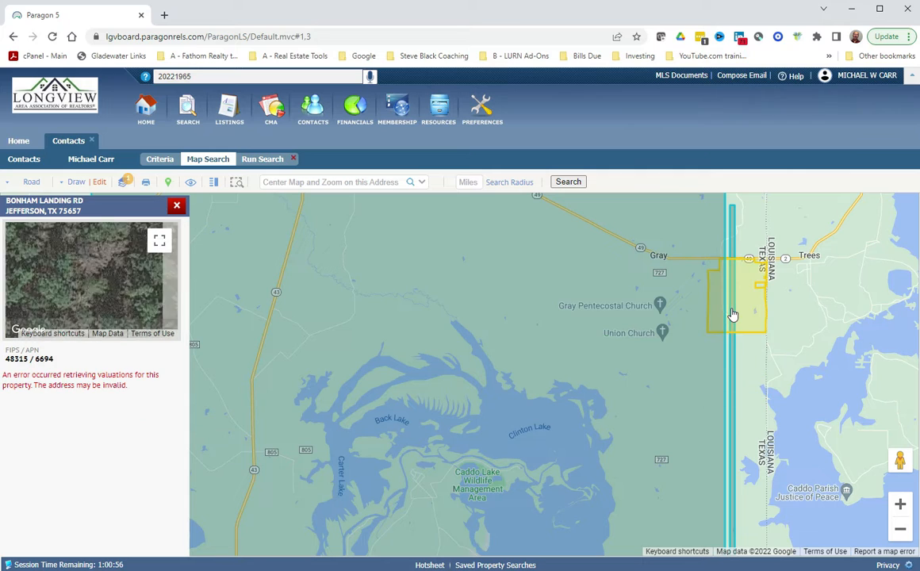
{"action": "left_click", "coordinate": [735, 236]}
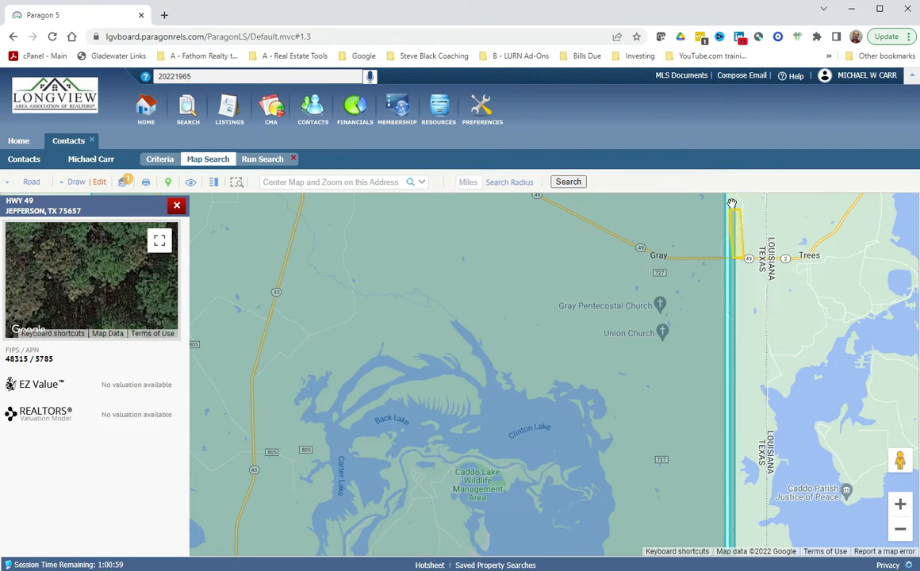
{"action": "left_click", "coordinate": [731, 204]}
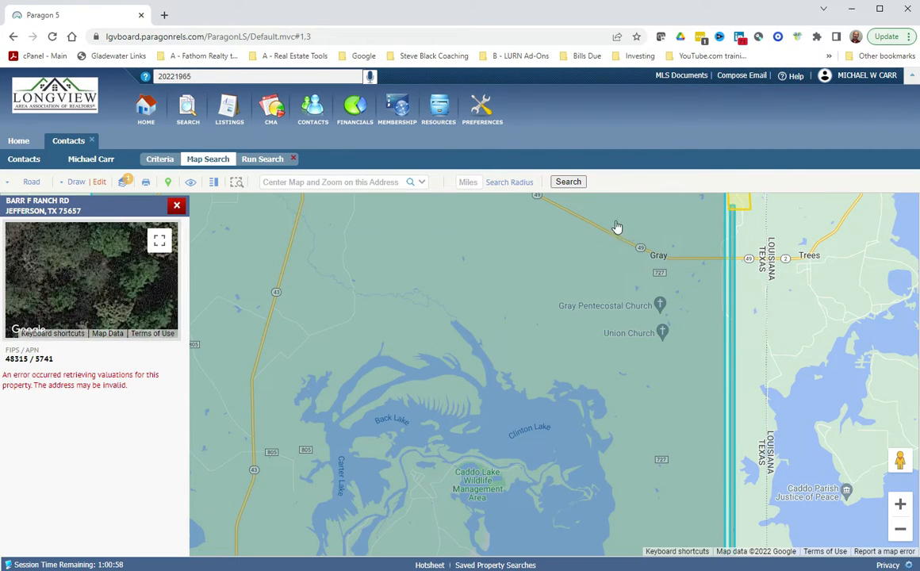
{"action": "left_click", "coordinate": [176, 205]}
{"action": "scroll", "coordinate": [394, 365], "scroll_direction": "down", "scroll_amount": 3}
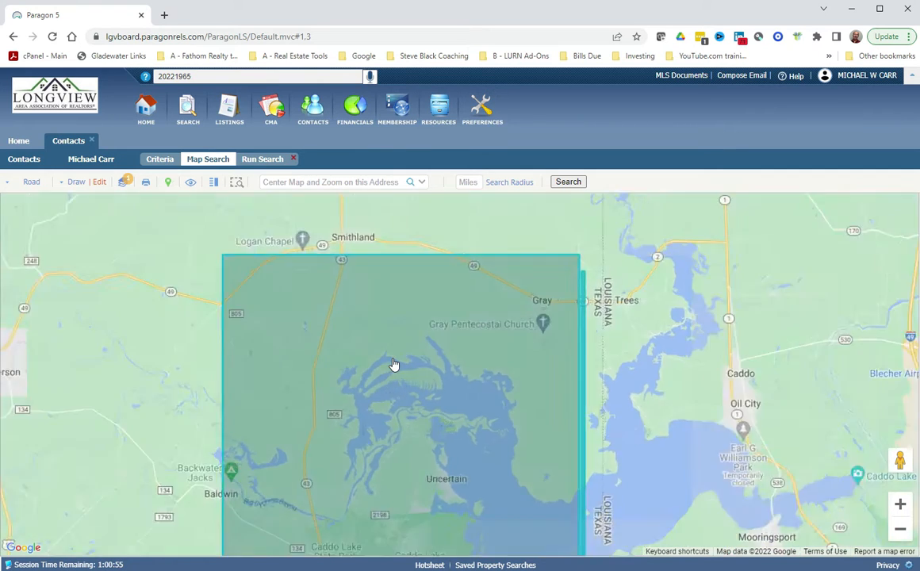
{"action": "left_click", "coordinate": [380, 383]}
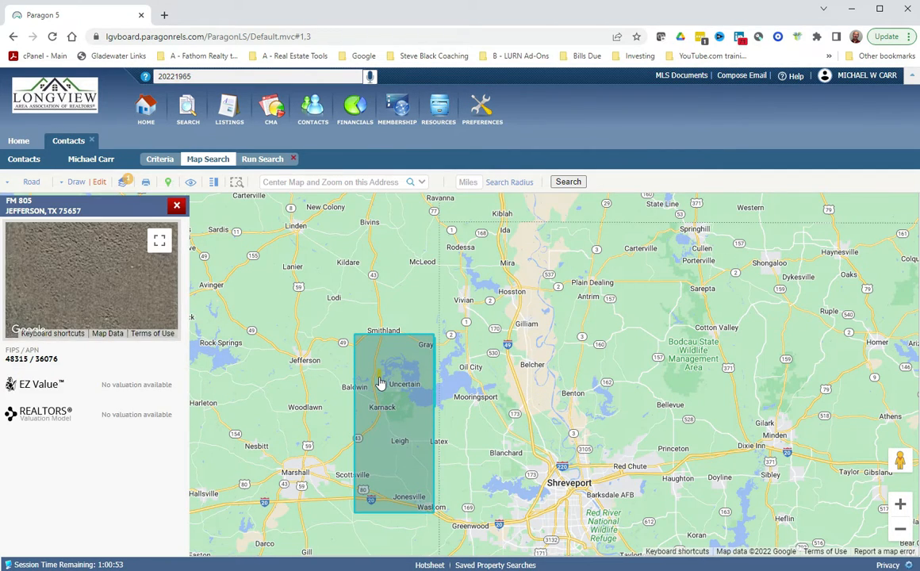
{"action": "left_click", "coordinate": [176, 207]}
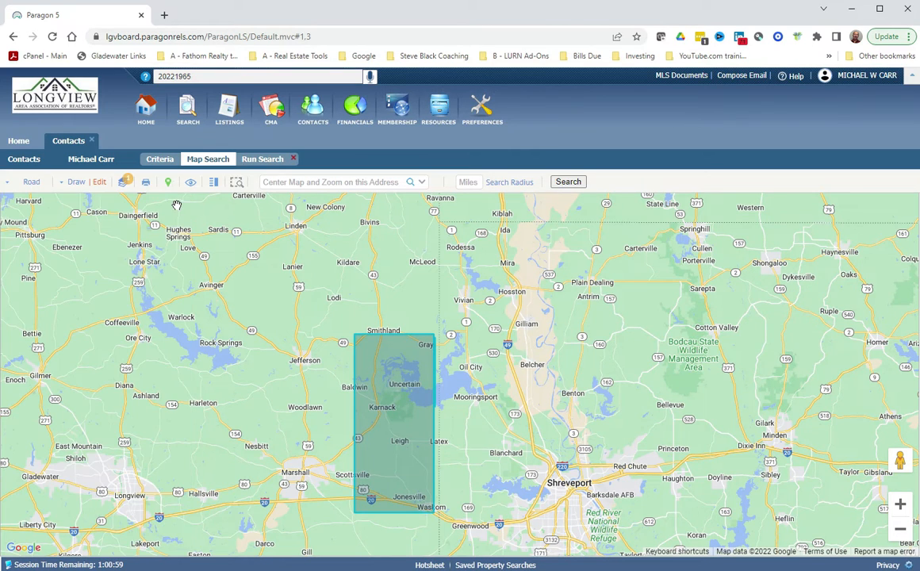
{"action": "left_click", "coordinate": [99, 182]}
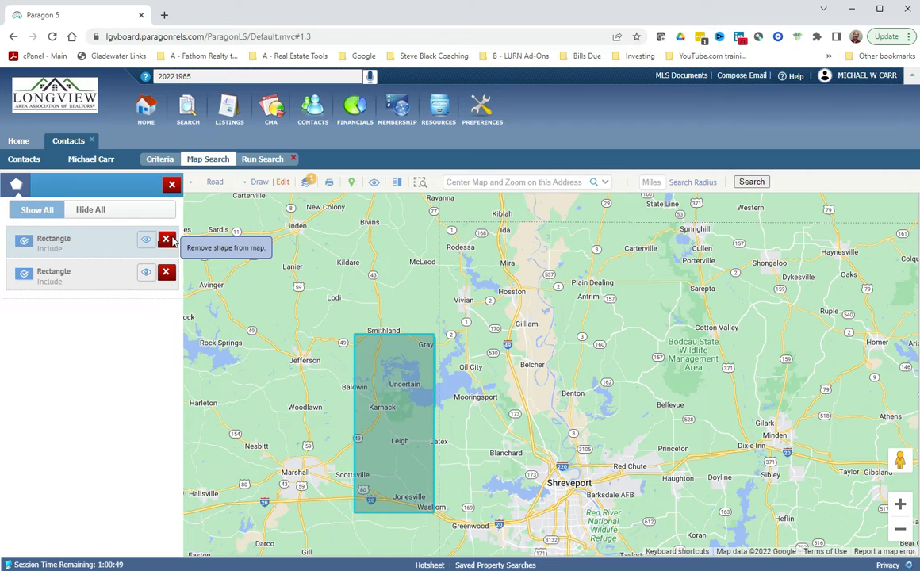
Remove both Rectangle shapes from the map search.
{"action": "left_click", "coordinate": [167, 239]}
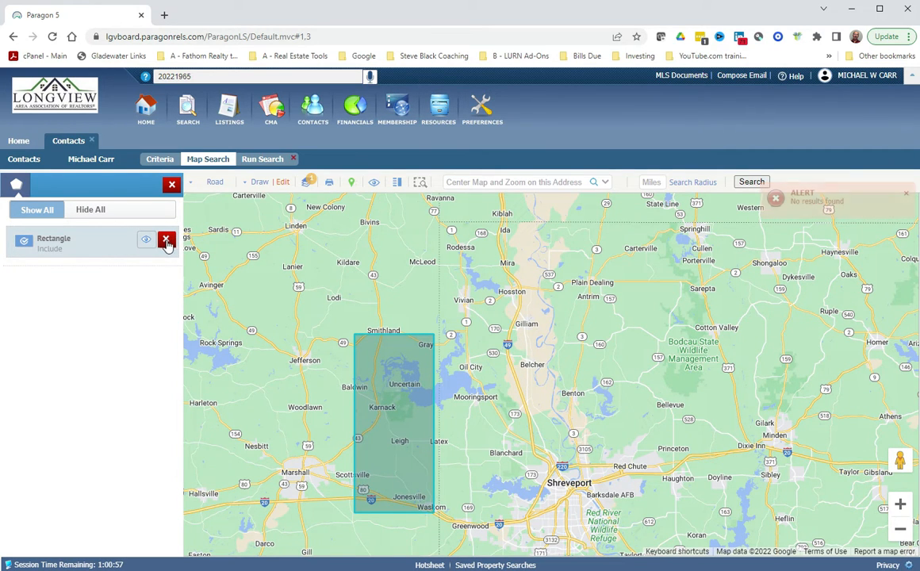
{"action": "left_click", "coordinate": [167, 240]}
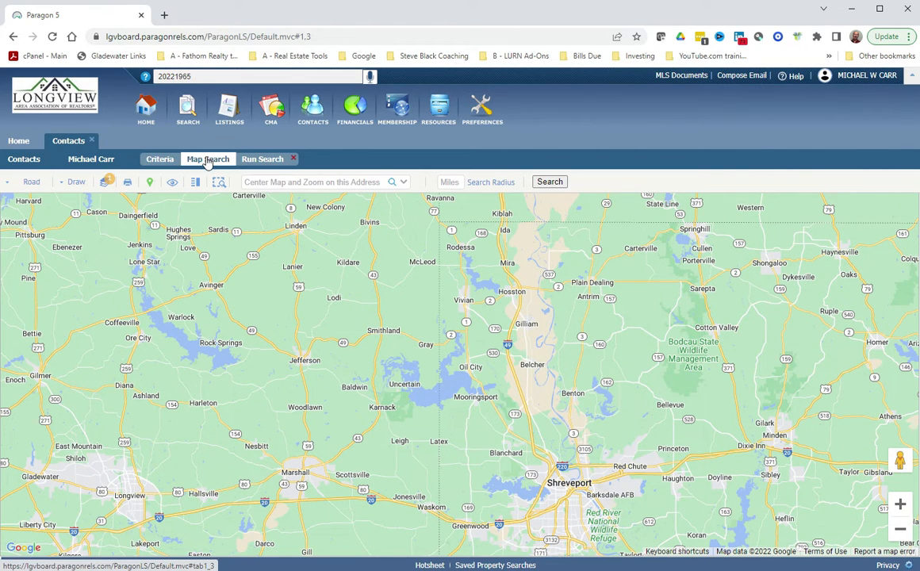
Return to the criteria summary, count 0 matching listings, and show the Save Search choices.
{"action": "left_click", "coordinate": [261, 159]}
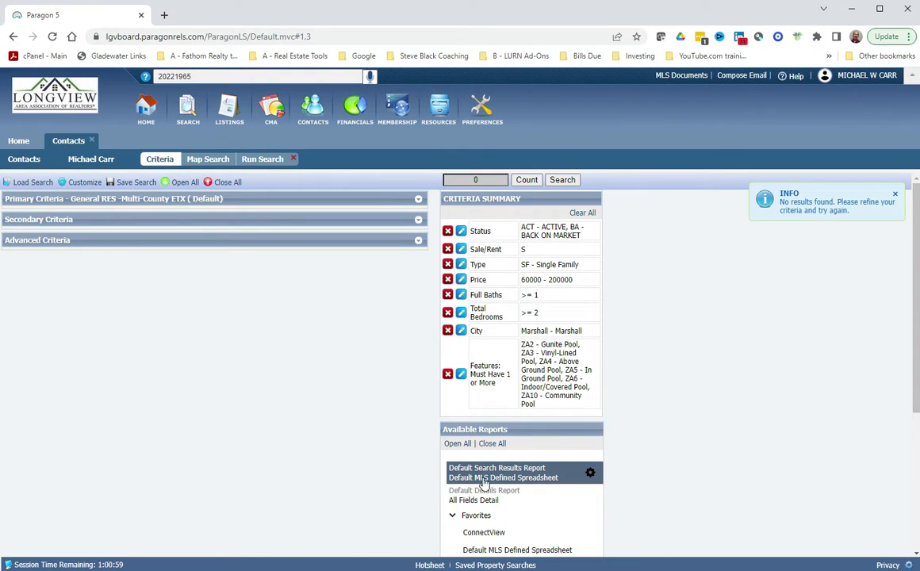
{"action": "left_click", "coordinate": [535, 181]}
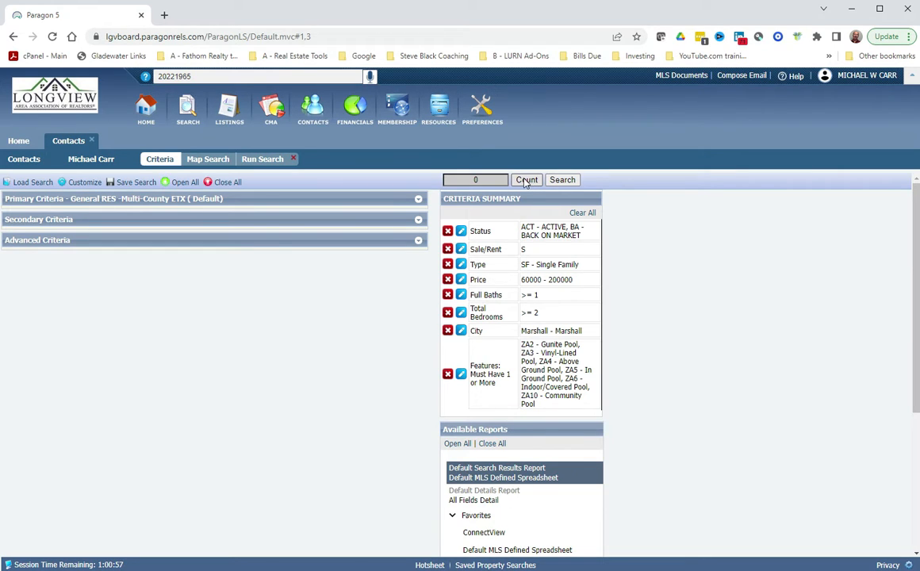
{"action": "left_click", "coordinate": [134, 182]}
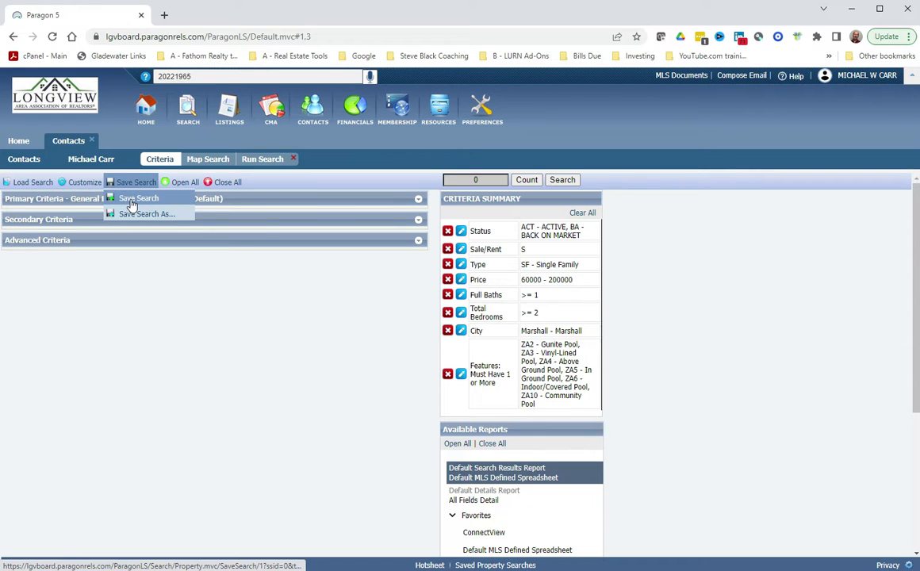
Save the search named with the contact's name followed by '2/1/0 Marshall'.
{"action": "left_click", "coordinate": [132, 200]}
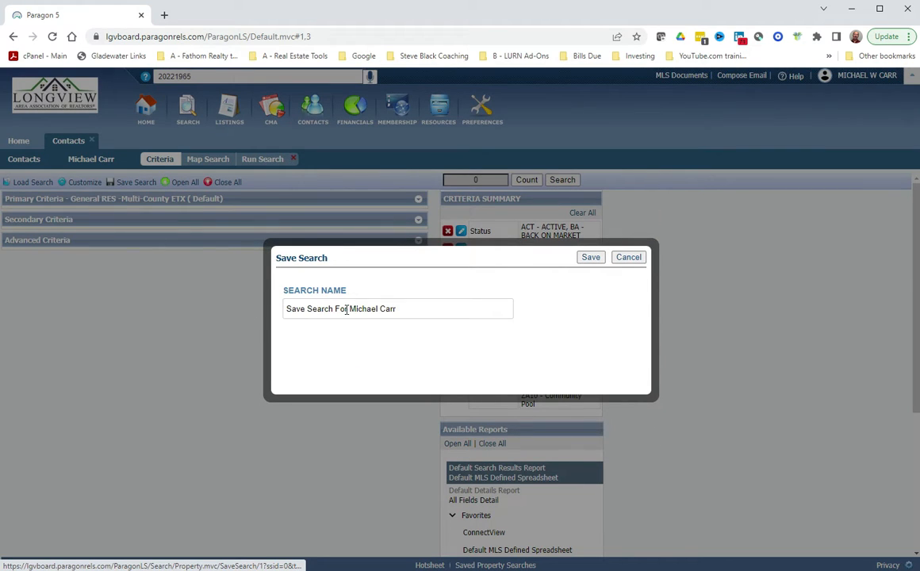
{"action": "left_click_drag", "start_coordinate": [349, 308], "coordinate": [284, 291]}
{"action": "key", "text": "BackSpace"}
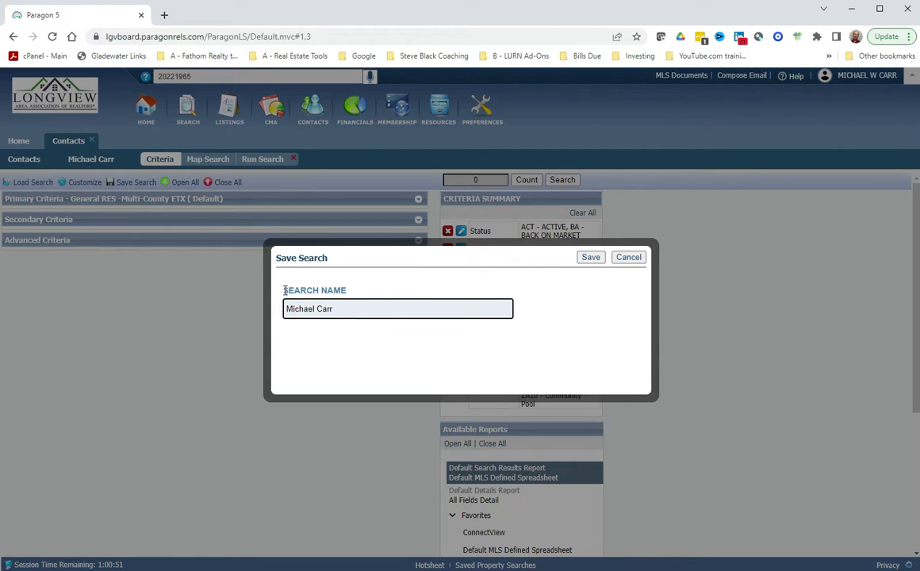
{"action": "key", "text": "End"}
{"action": "type", "text": "3"}
{"action": "key", "text": "BackSpace"}
{"action": "type", "text": "2/1/0 Marshall"}
{"action": "left_click", "coordinate": [596, 262]}
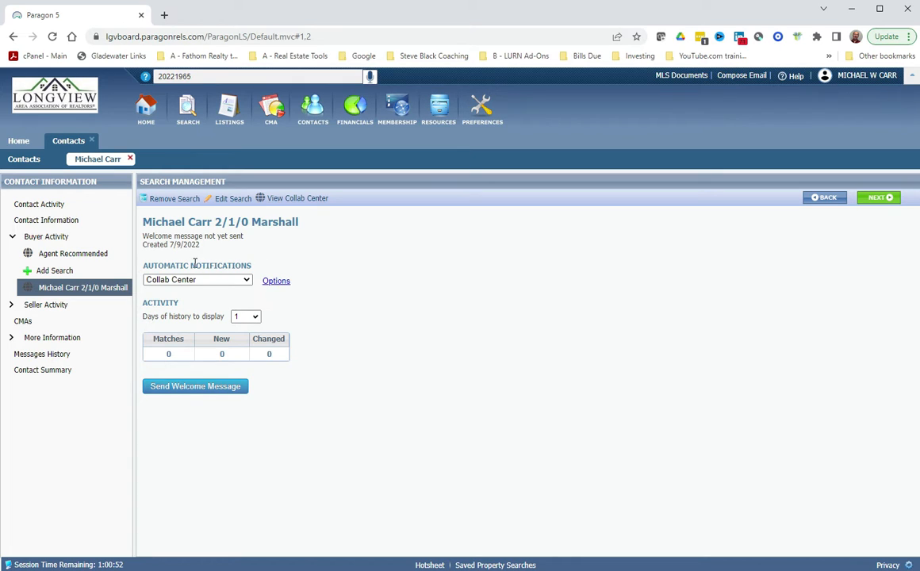
Keep automatic notifications on Collab Center and bring up the Advanced Email Options.
{"action": "left_click", "coordinate": [246, 282]}
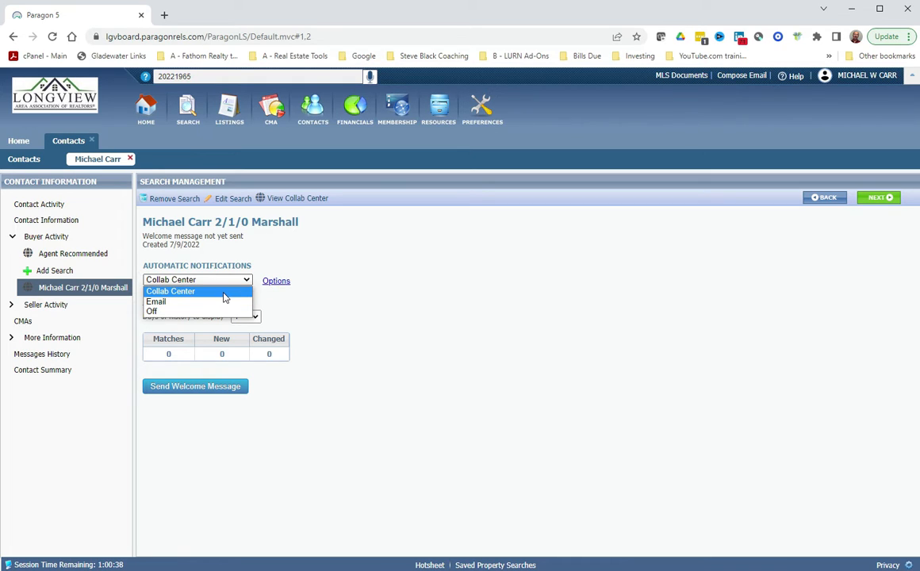
{"action": "left_click", "coordinate": [311, 295]}
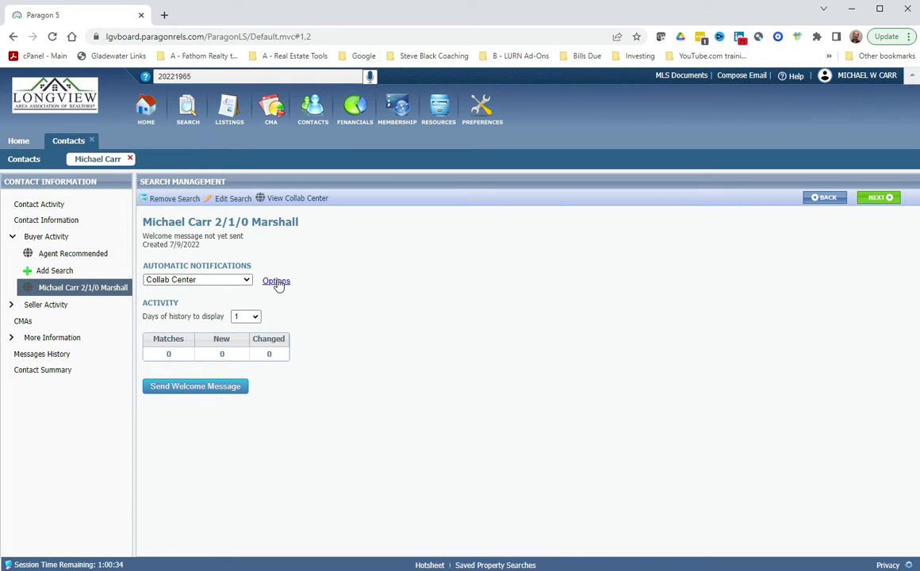
{"action": "left_click", "coordinate": [276, 282]}
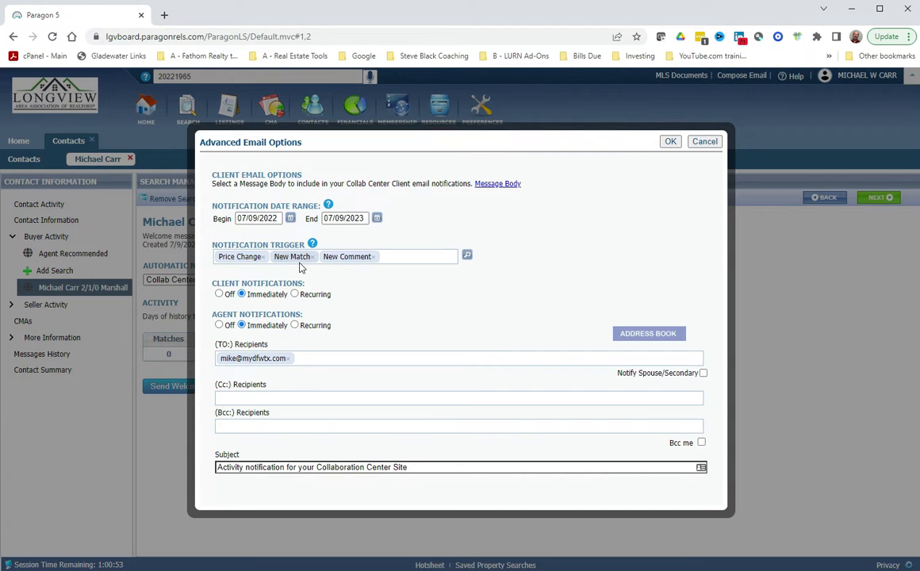
Add Status Change to the notification triggers and save, joining Price Change, New Match and New Comment.
{"action": "left_click", "coordinate": [467, 256]}
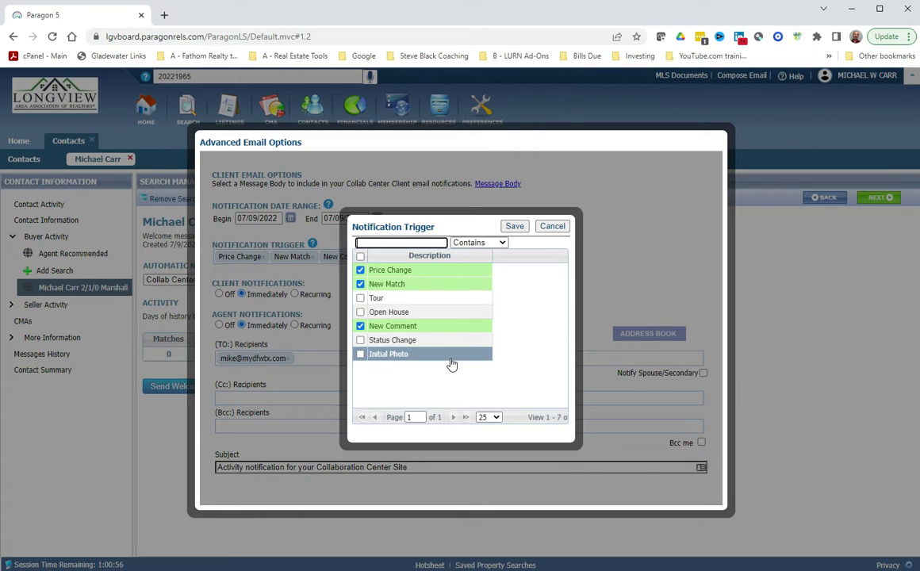
{"action": "left_click", "coordinate": [360, 340]}
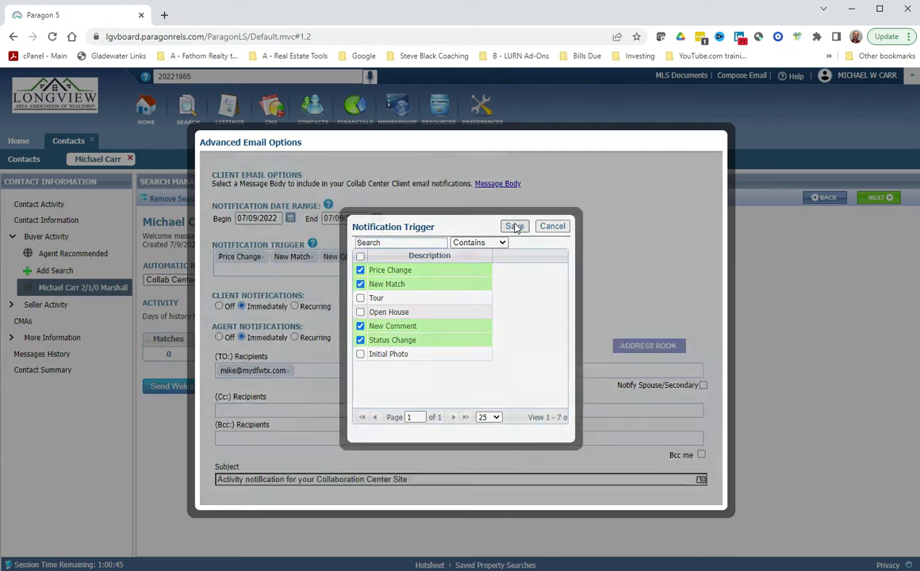
{"action": "left_click", "coordinate": [515, 227]}
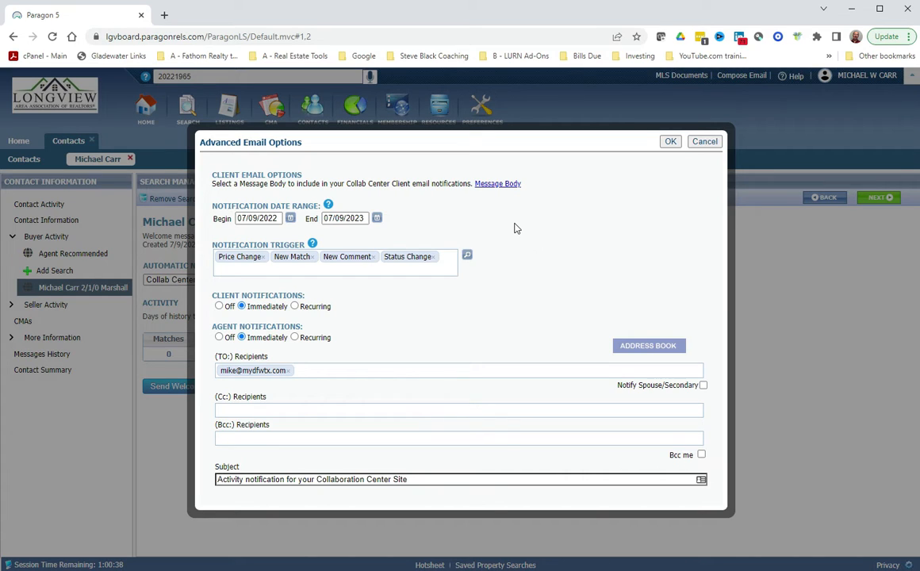
Switch client notifications to Recurring, every 1 day at 8:00 AM Central.
{"action": "left_click", "coordinate": [294, 307]}
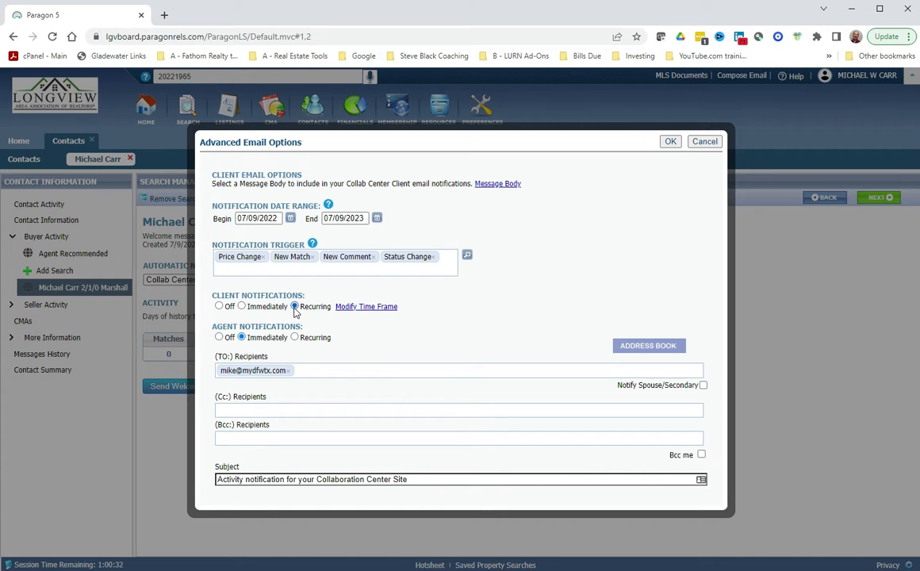
{"action": "left_click", "coordinate": [369, 308]}
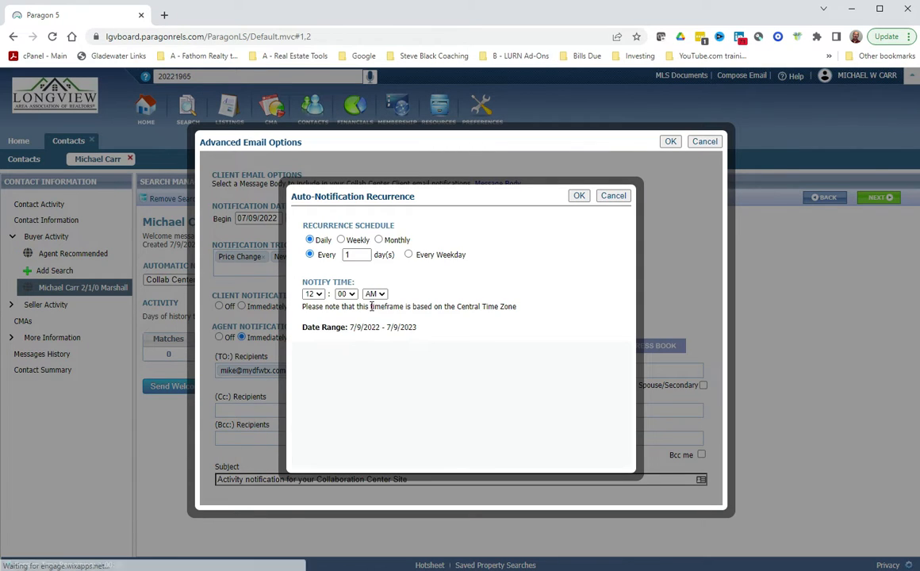
{"action": "left_click", "coordinate": [318, 294]}
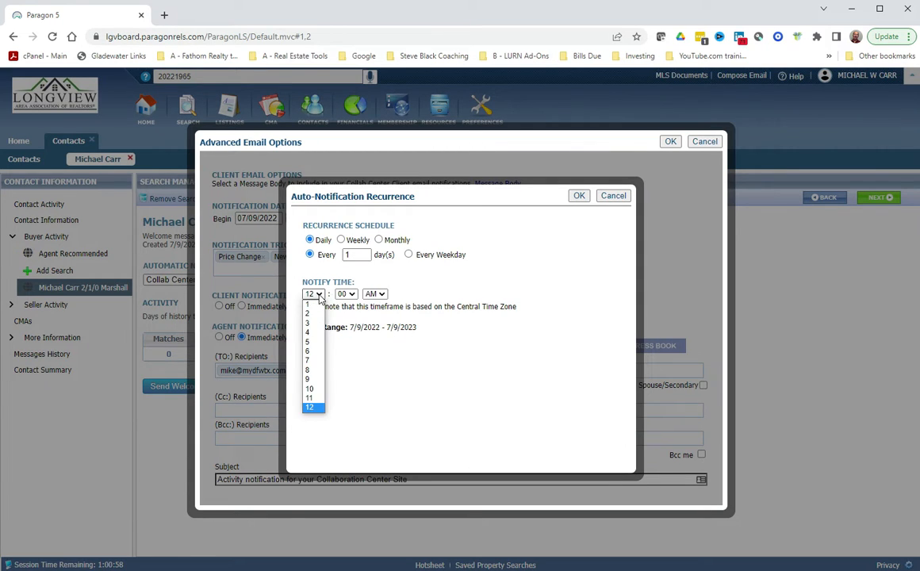
{"action": "left_click", "coordinate": [316, 370]}
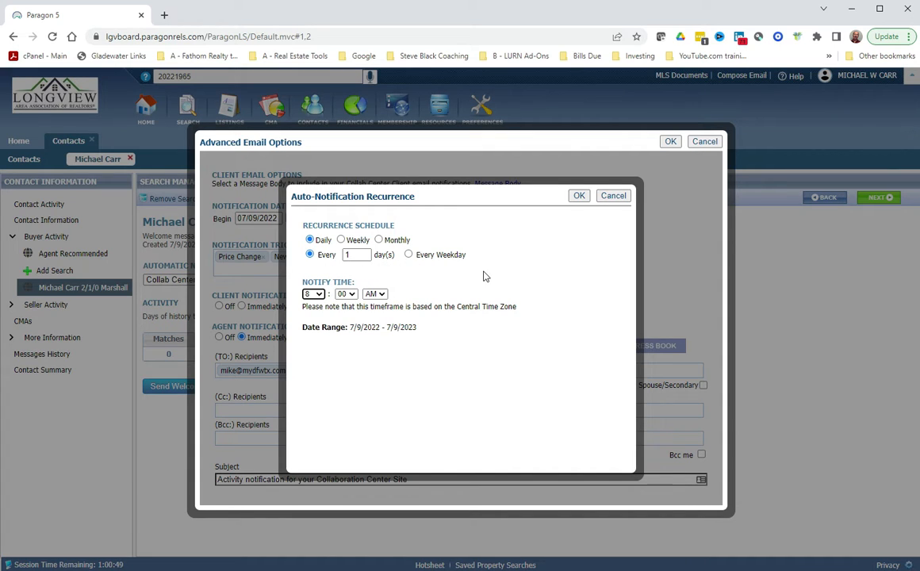
{"action": "left_click", "coordinate": [578, 198]}
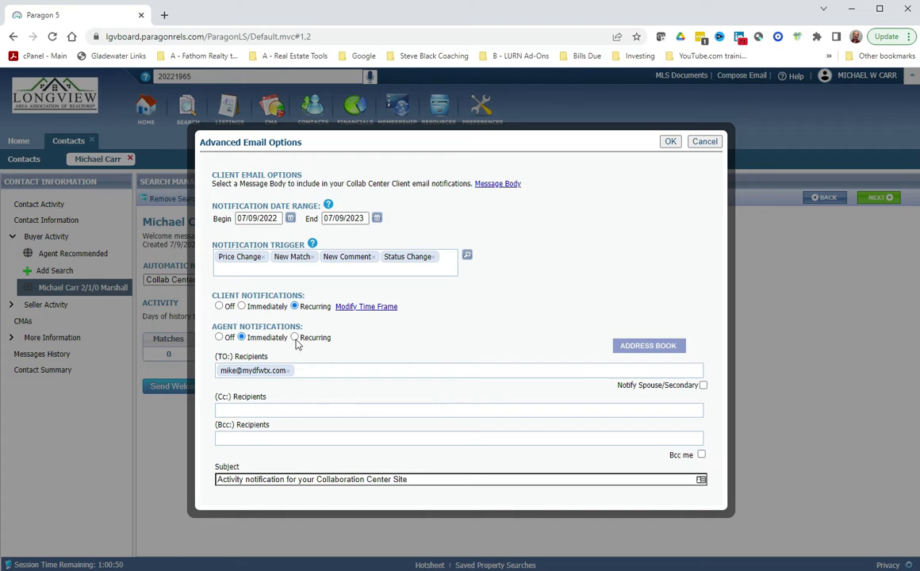
Set agent notifications to Off, save the email options, and start the client welcome message.
{"action": "left_click", "coordinate": [219, 337]}
{"action": "left_click", "coordinate": [669, 142]}
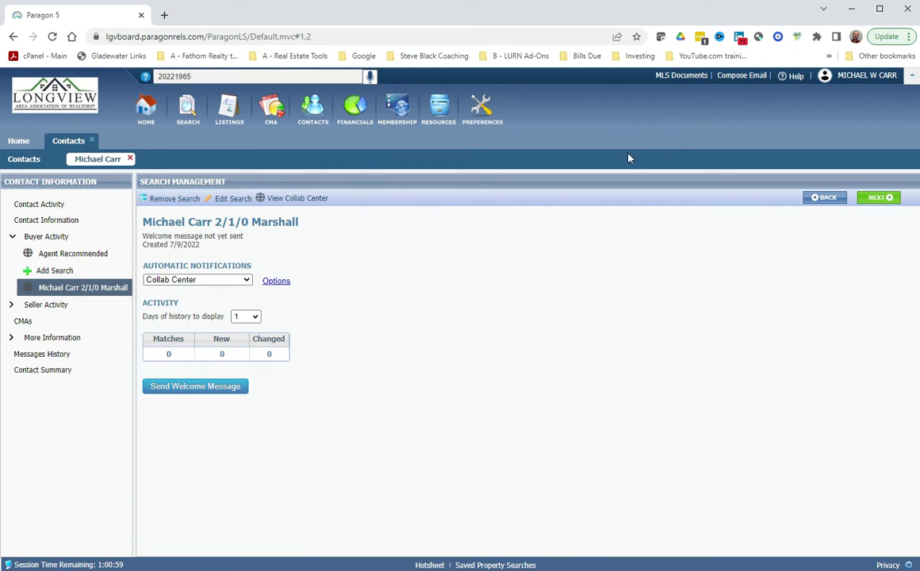
{"action": "left_click", "coordinate": [196, 388]}
{"action": "left_click", "coordinate": [197, 393]}
Open the welcome email draft to the client, then cancel it without sending.
{"action": "left_click", "coordinate": [194, 388]}
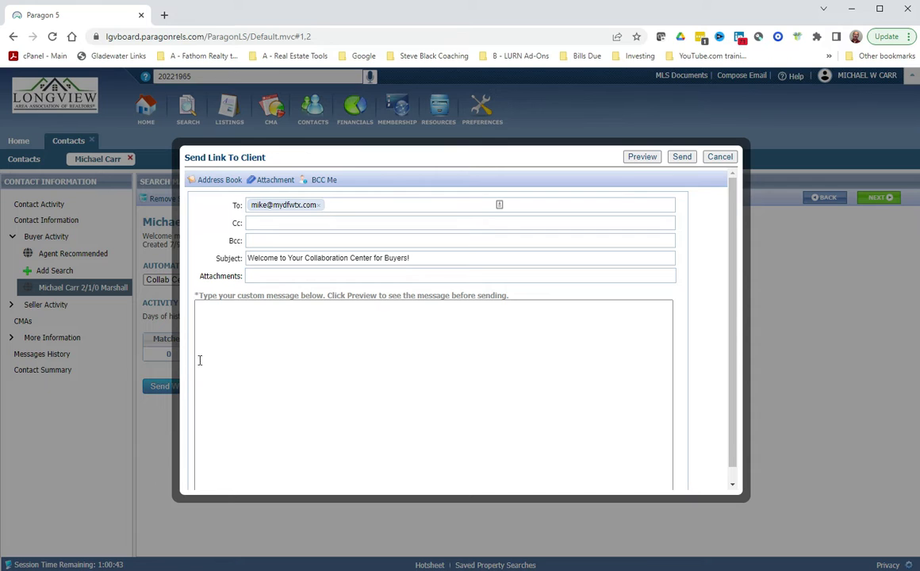
{"action": "left_click", "coordinate": [720, 157]}
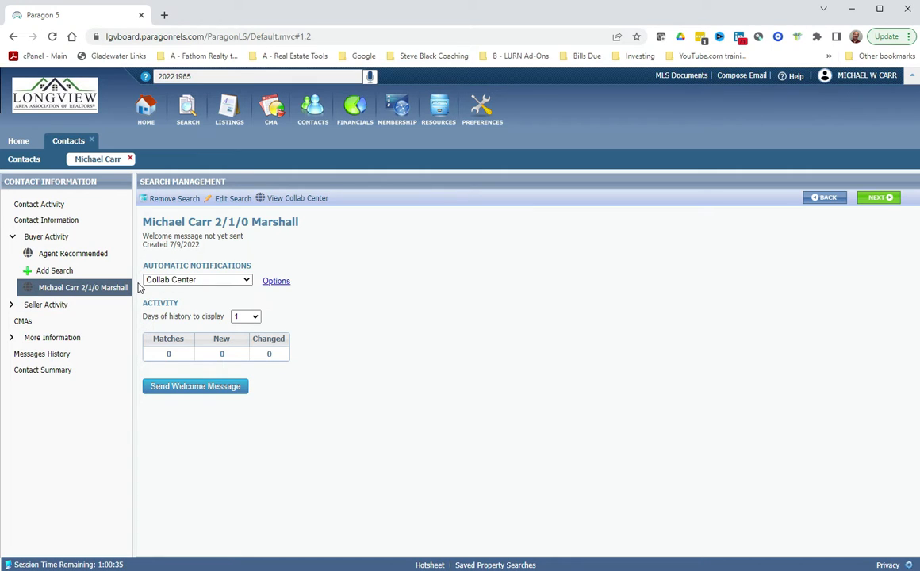
{"action": "left_click", "coordinate": [45, 306]}
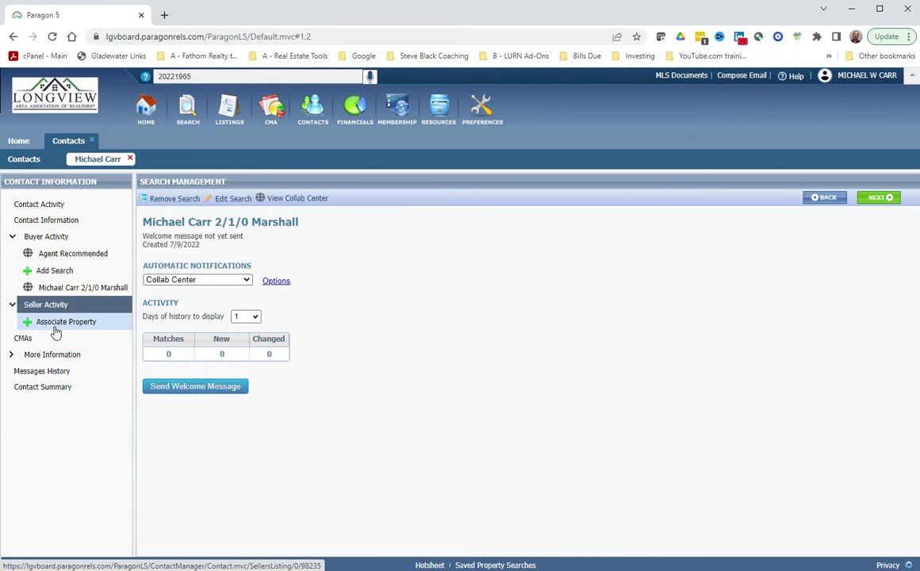
{"action": "left_click", "coordinate": [49, 357]}
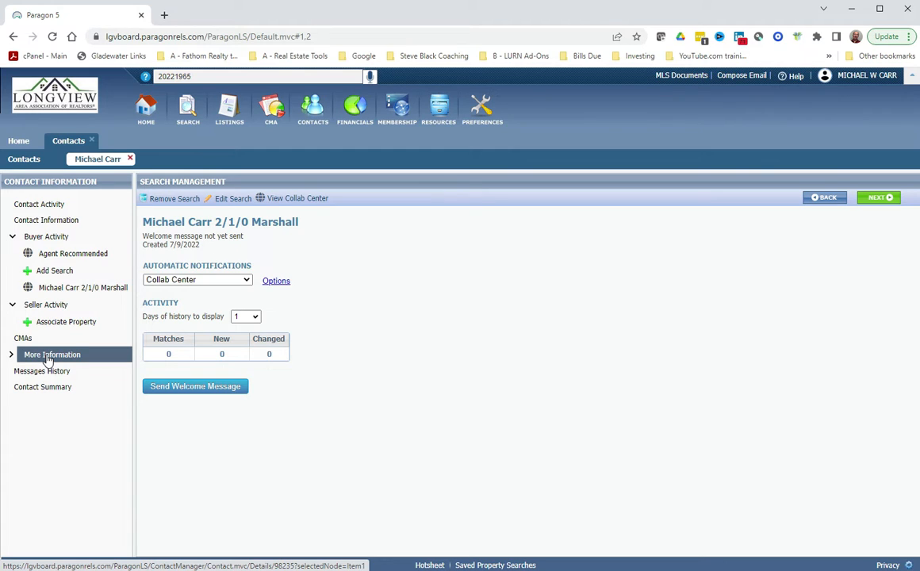
{"action": "left_click", "coordinate": [72, 291]}
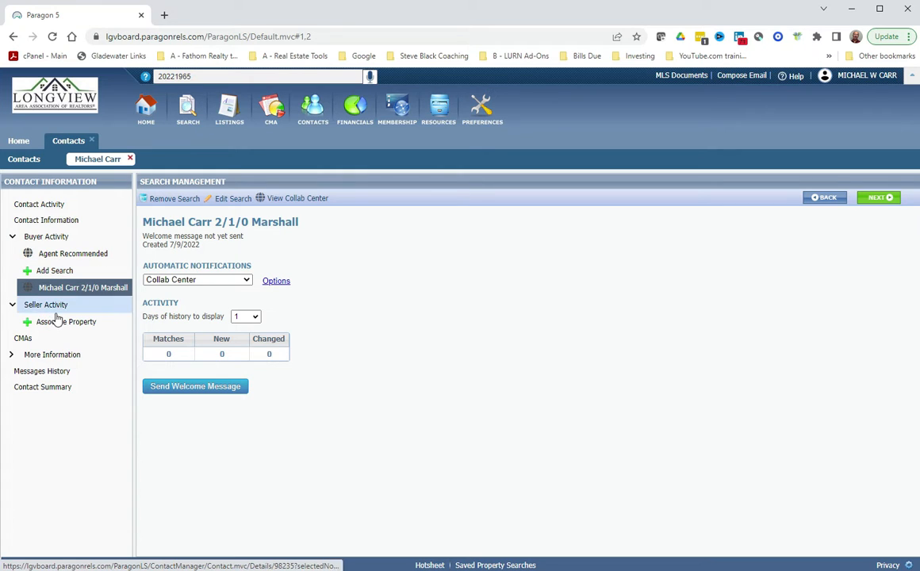
{"action": "left_click", "coordinate": [38, 305]}
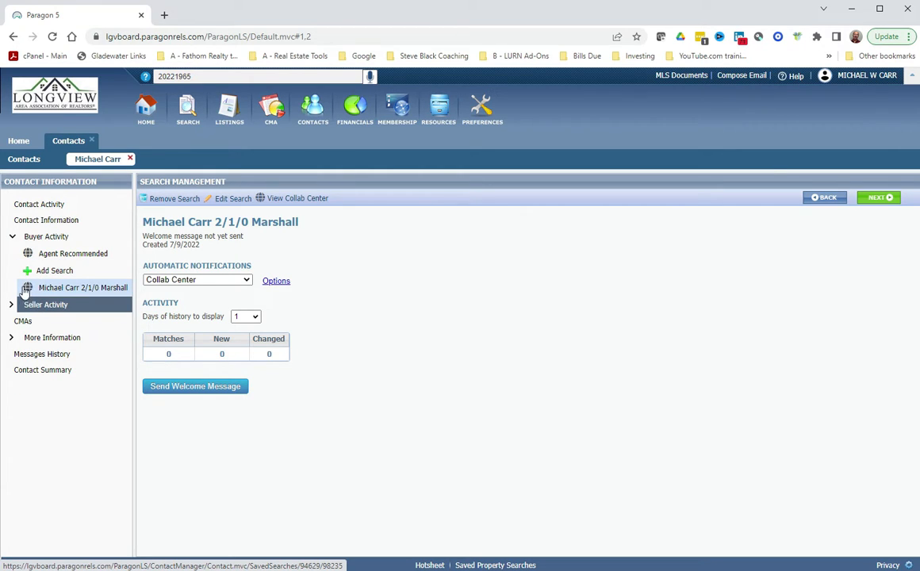
{"action": "left_click", "coordinate": [41, 287]}
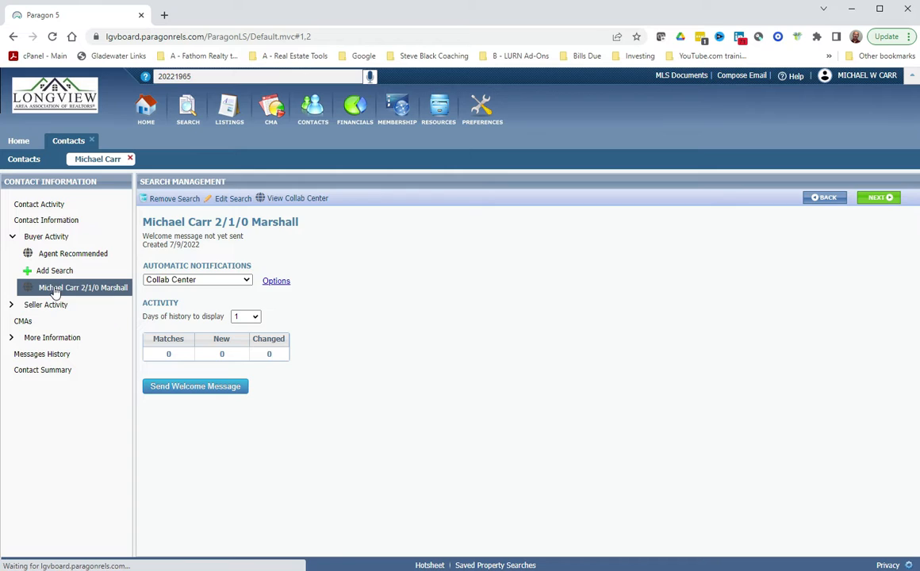
Edit the search criteria and add Gladewater to the City field.
{"action": "left_click", "coordinate": [230, 198]}
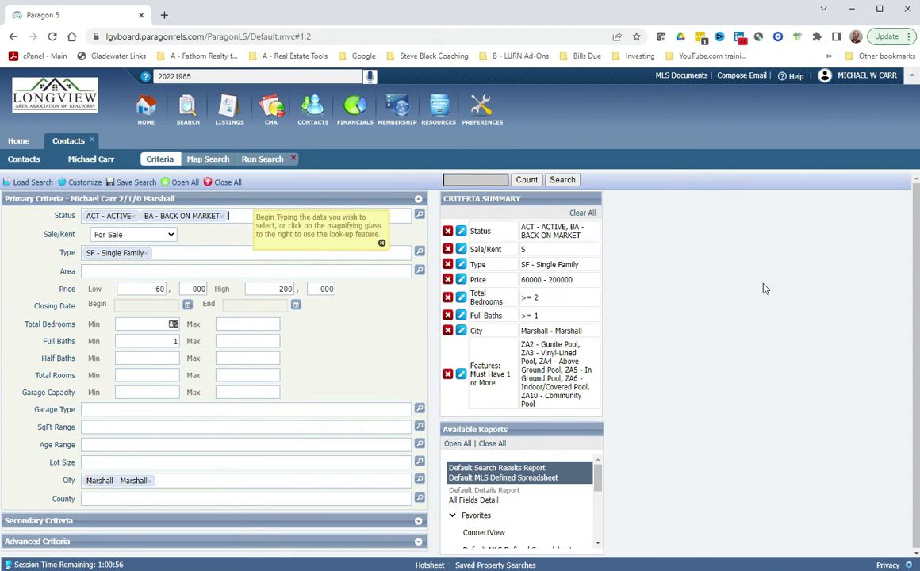
{"action": "left_click", "coordinate": [461, 331]}
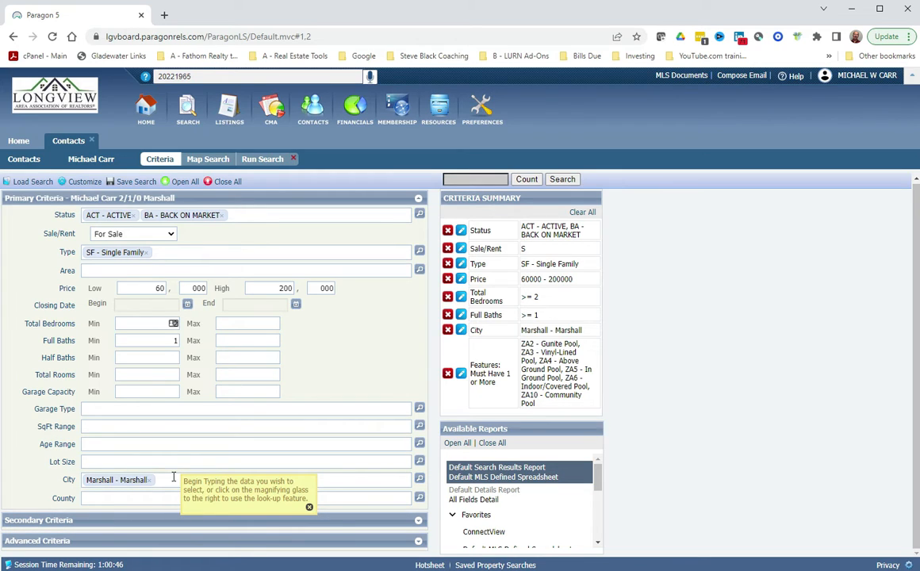
{"action": "type", "text": "lon"}
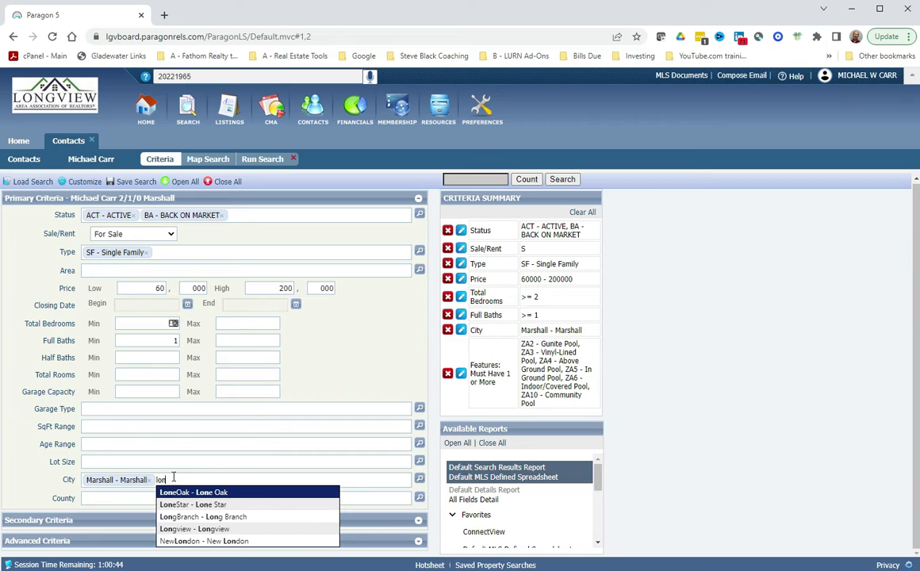
{"action": "key", "text": "BackSpace"}
{"action": "key", "text": "BackSpace"}
{"action": "key", "text": "BackSpace"}
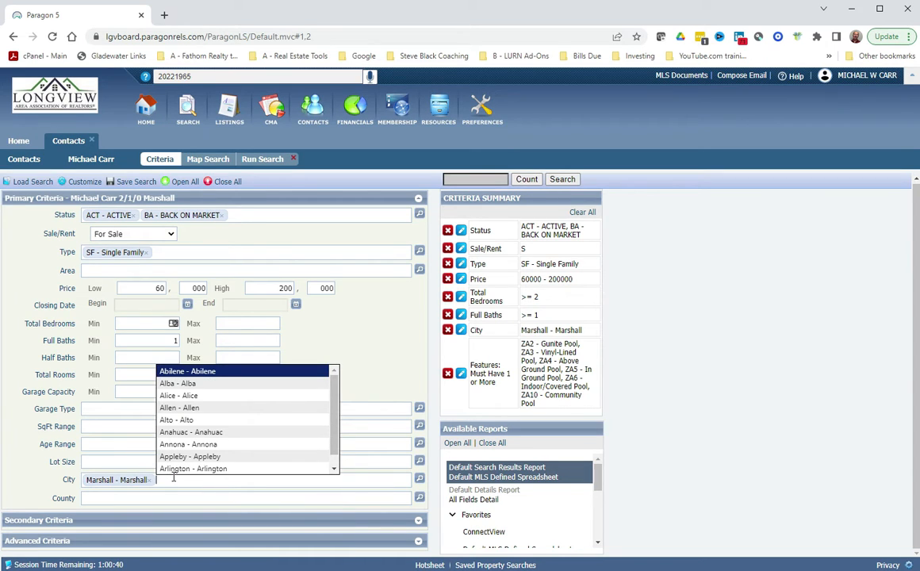
{"action": "type", "text": "gladew"}
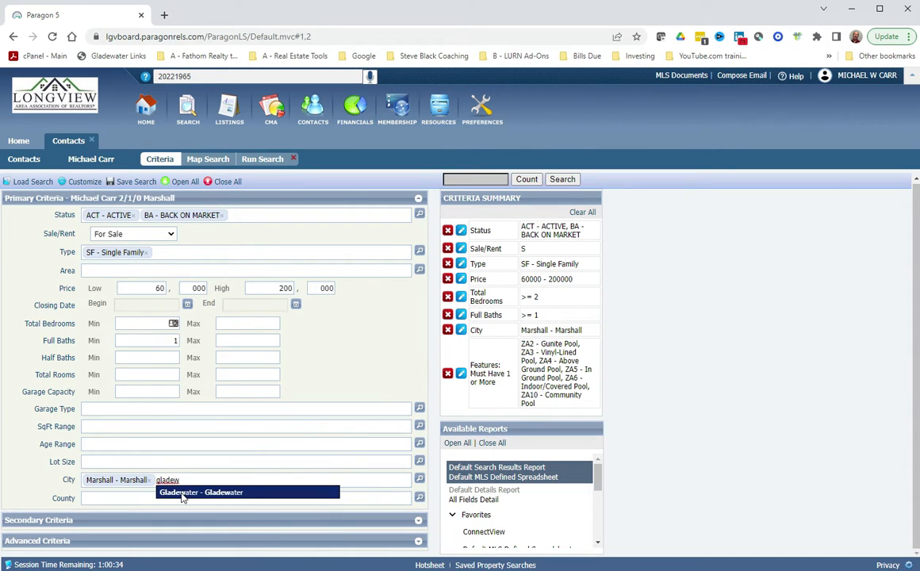
{"action": "left_click", "coordinate": [181, 492]}
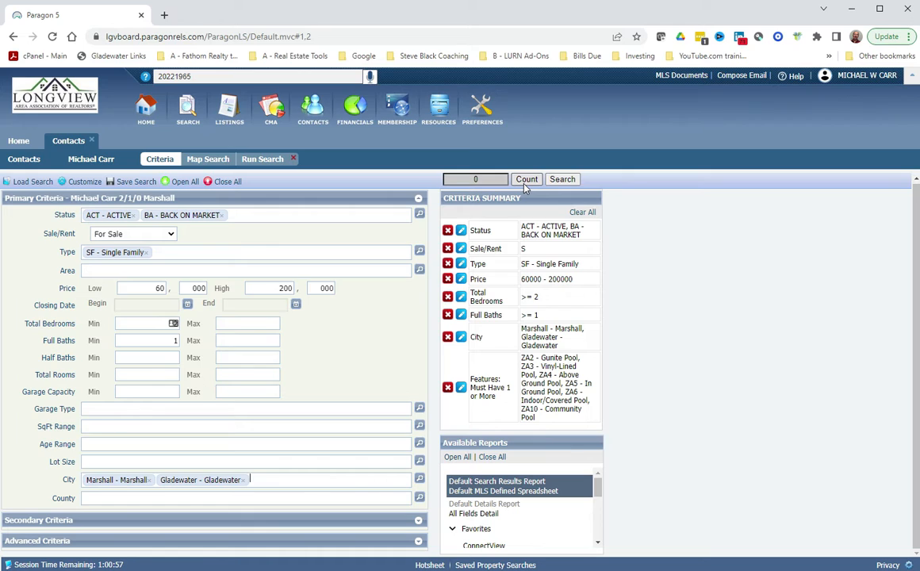
Try a 300,000 maximum price, then restore the High price to 200,000.
{"action": "double_click", "coordinate": [276, 288]}
{"action": "type", "text": "300"}
{"action": "left_click", "coordinate": [342, 332]}
{"action": "left_click_drag", "start_coordinate": [268, 288], "coordinate": [299, 296]}
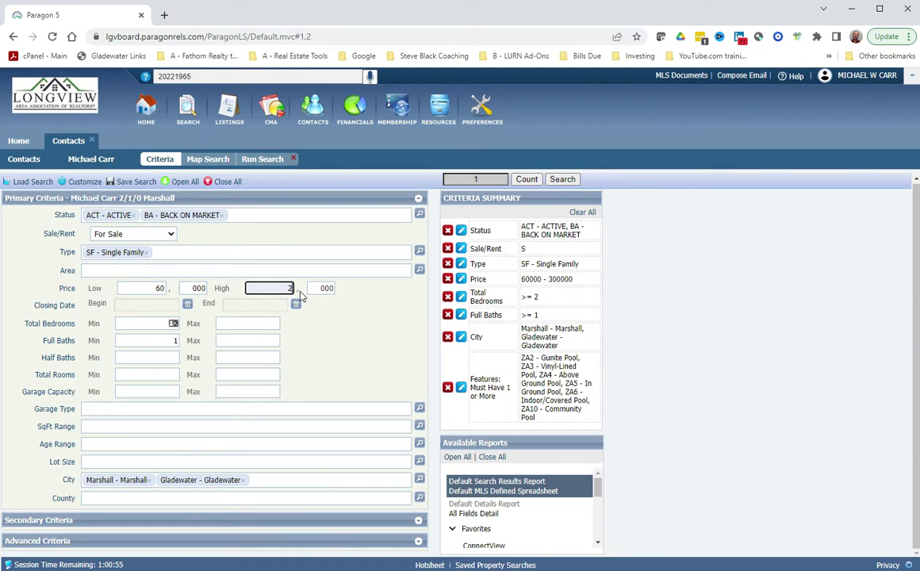
{"action": "left_click", "coordinate": [335, 318]}
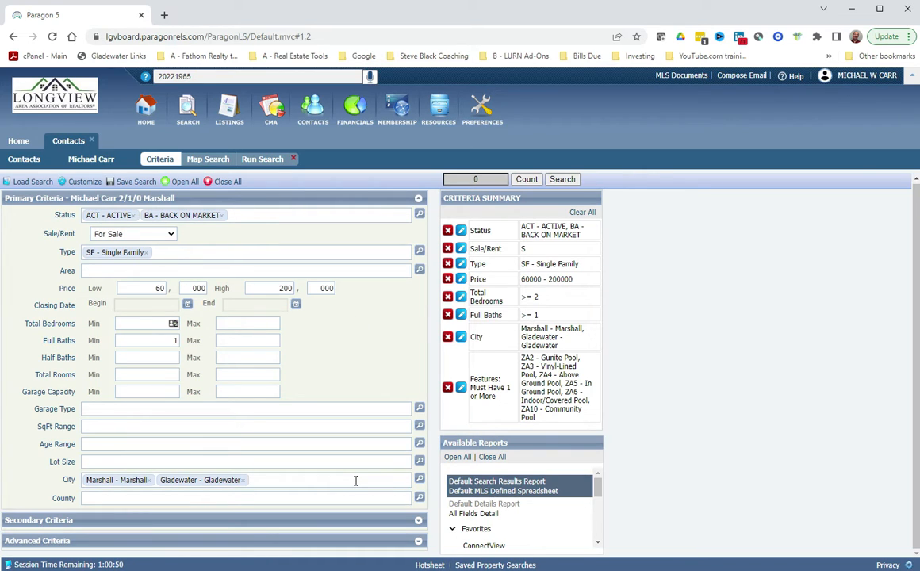
Add Longview to the search's cities alongside Marshall and Gladewater.
{"action": "type", "text": "lo"}
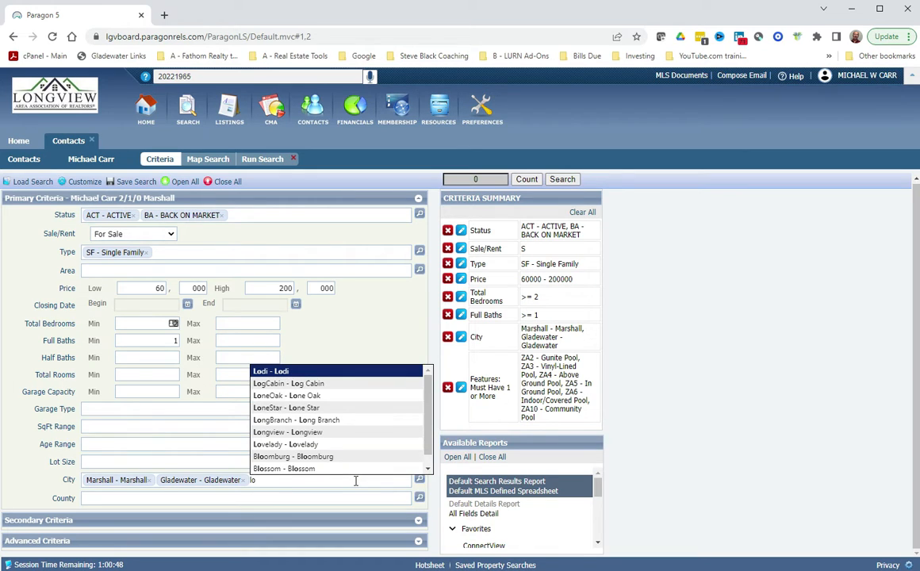
{"action": "type", "text": "ngview"}
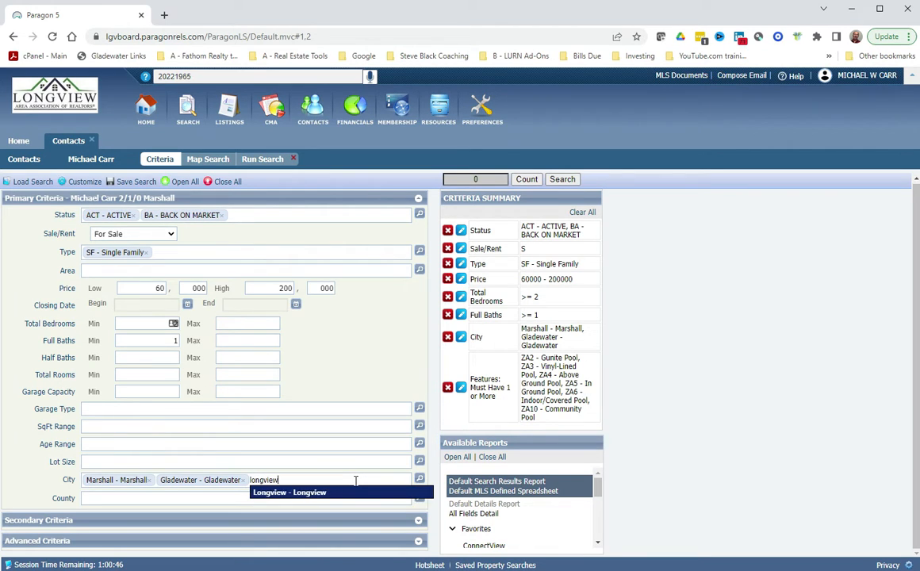
{"action": "key", "text": "Return"}
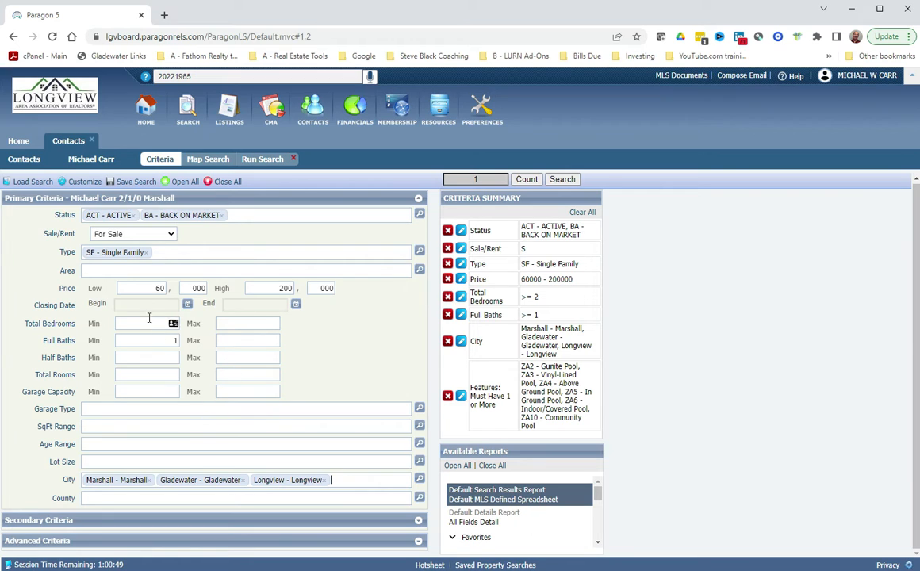
{"action": "left_click", "coordinate": [127, 181]}
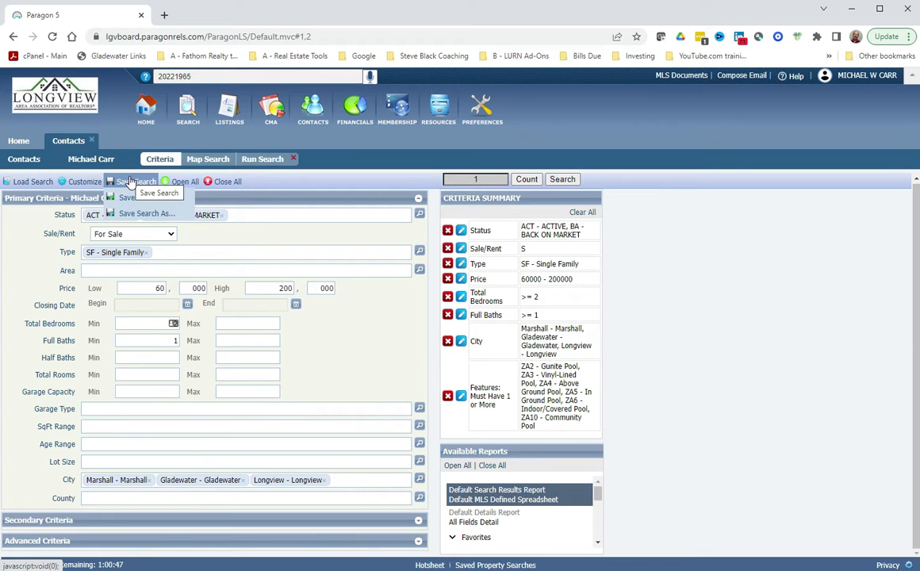
Rename the saved search by appending ', Gladewater, Longview' to '2/1/0 Marshall'.
{"action": "left_click", "coordinate": [129, 199]}
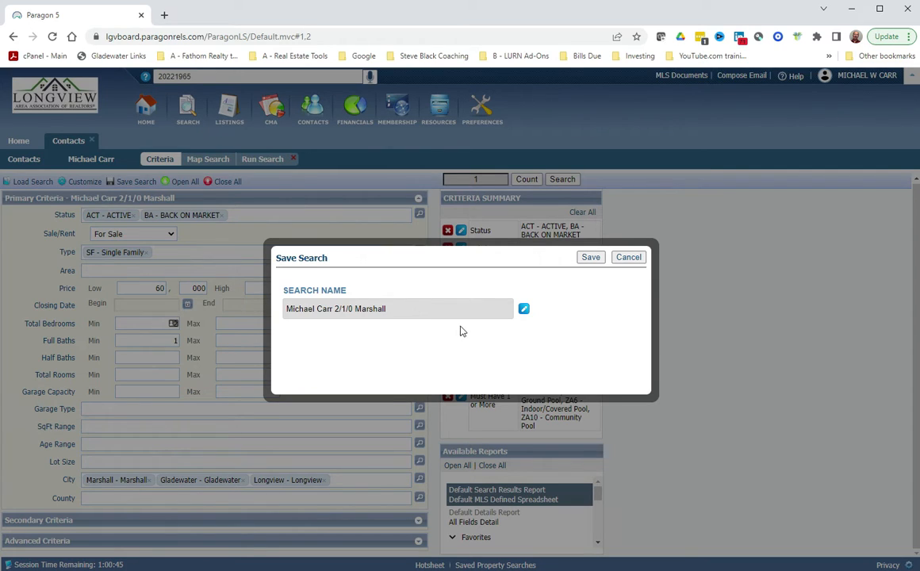
{"action": "left_click", "coordinate": [523, 309]}
{"action": "left_click", "coordinate": [523, 337]}
{"action": "type", "text": ", Gladewater, Longview"}
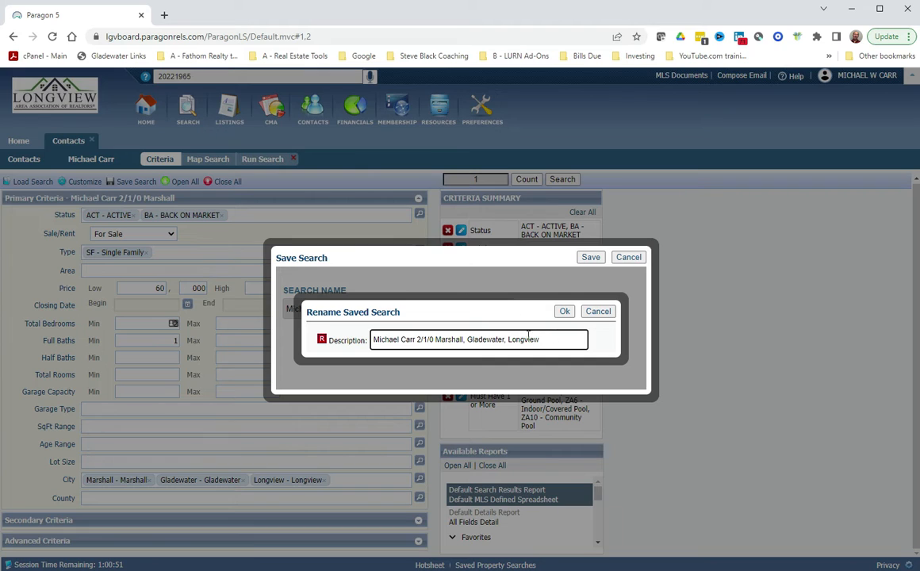
{"action": "left_click", "coordinate": [565, 310]}
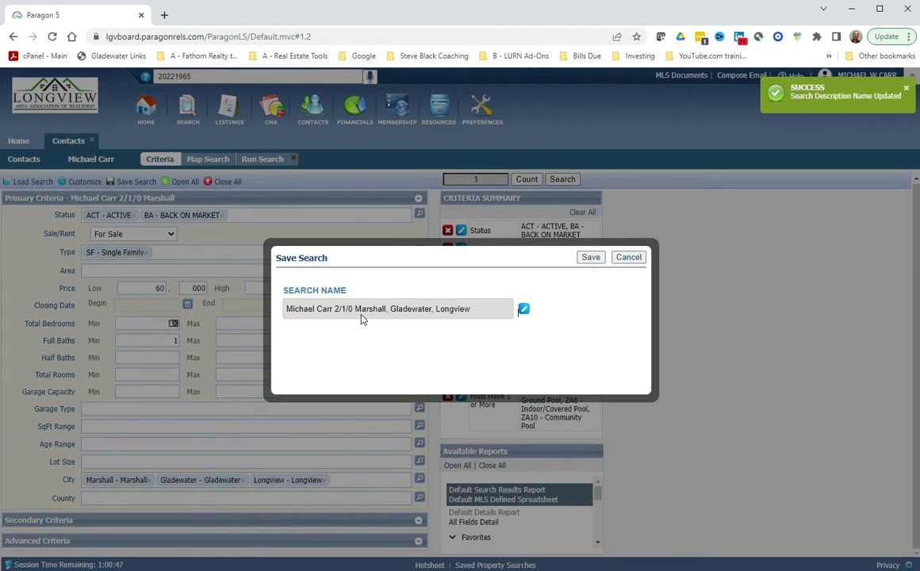
Save the renamed pool search, then save it again under its current name.
{"action": "left_click", "coordinate": [589, 257]}
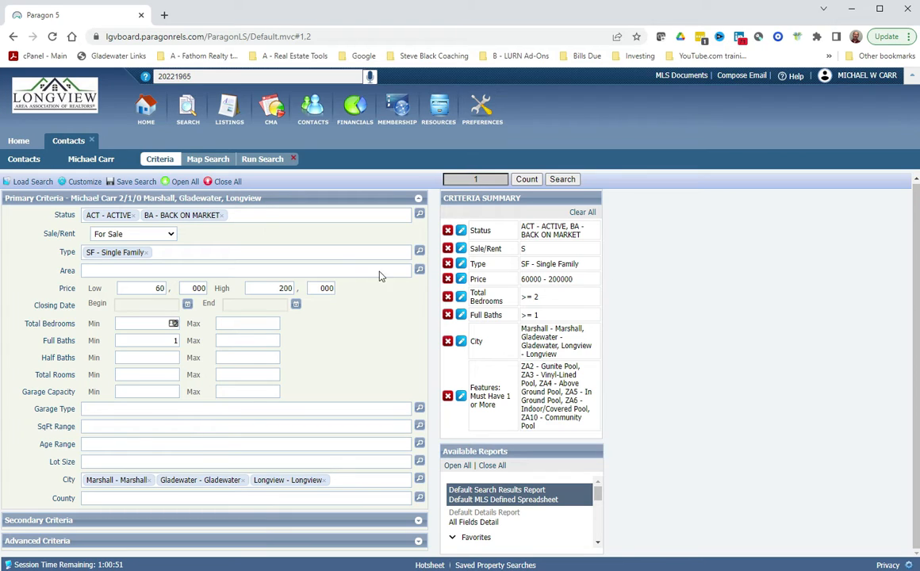
{"action": "left_click", "coordinate": [243, 270]}
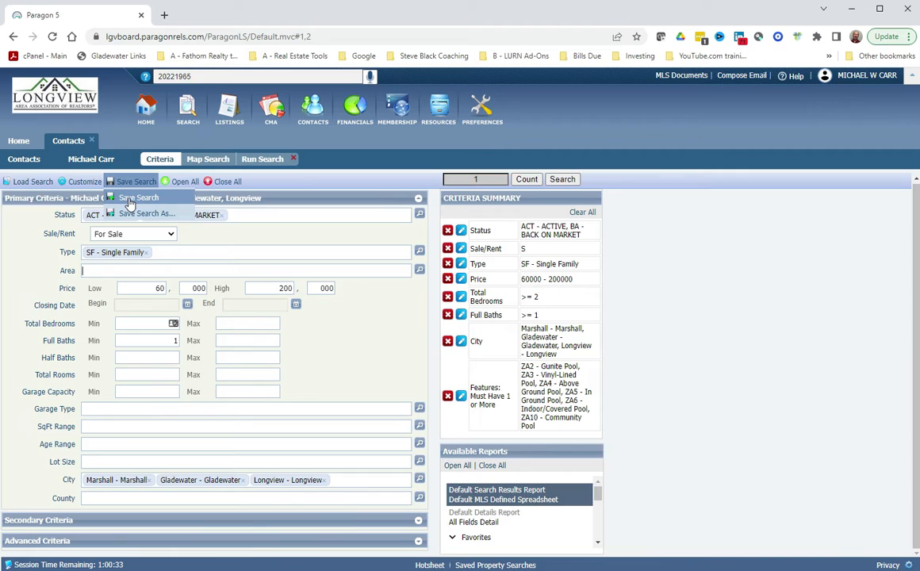
{"action": "left_click", "coordinate": [129, 198]}
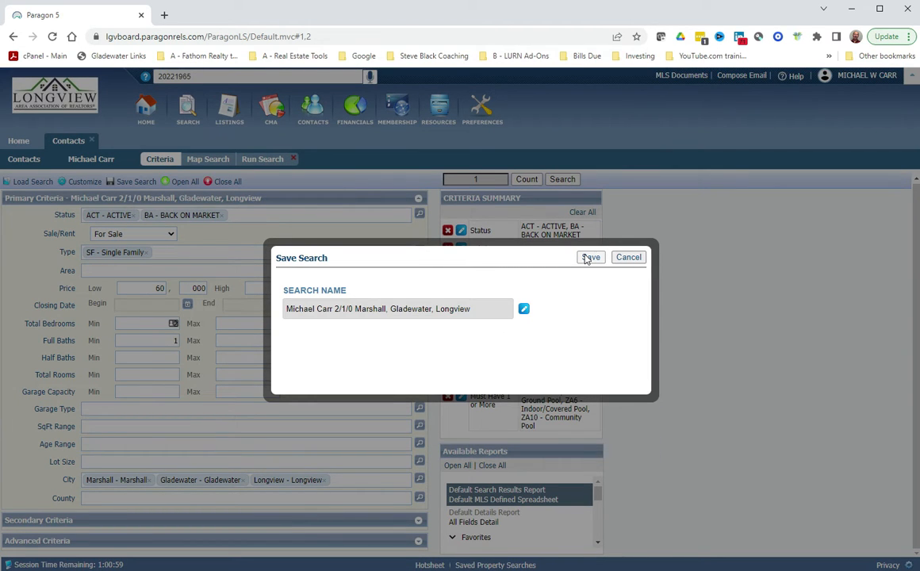
{"action": "left_click", "coordinate": [588, 257]}
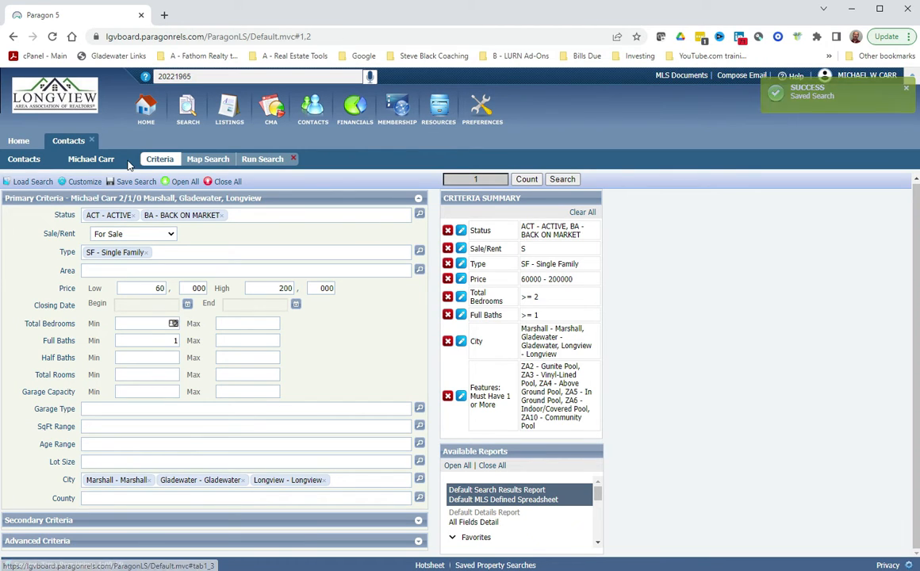
Map and run the search, save it from the one-listing results, and close the contact workspace.
{"action": "left_click", "coordinate": [207, 160]}
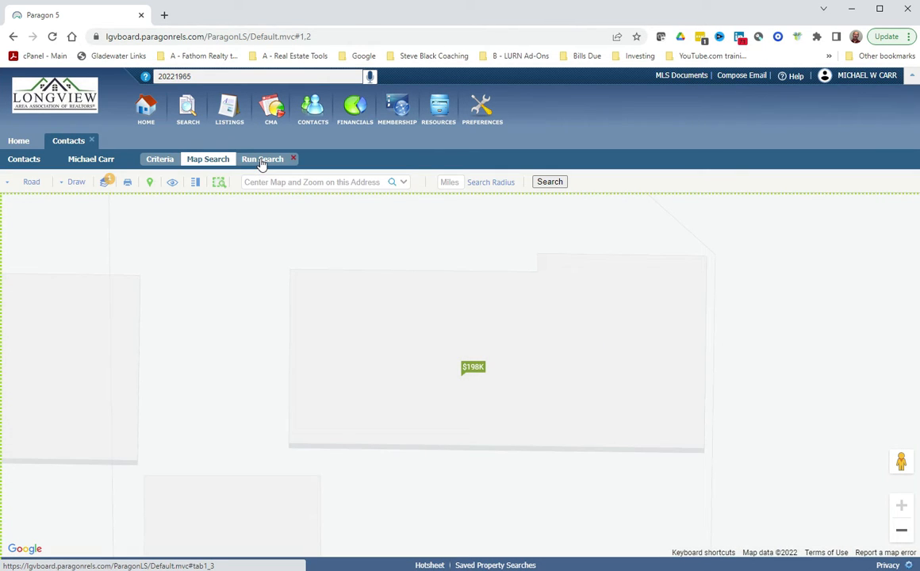
{"action": "left_click", "coordinate": [261, 159]}
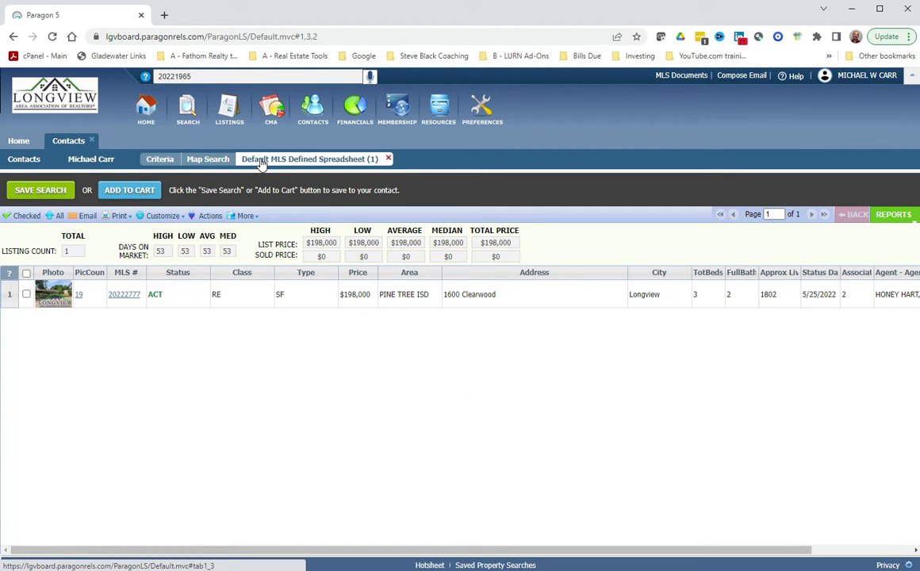
{"action": "left_click", "coordinate": [41, 192]}
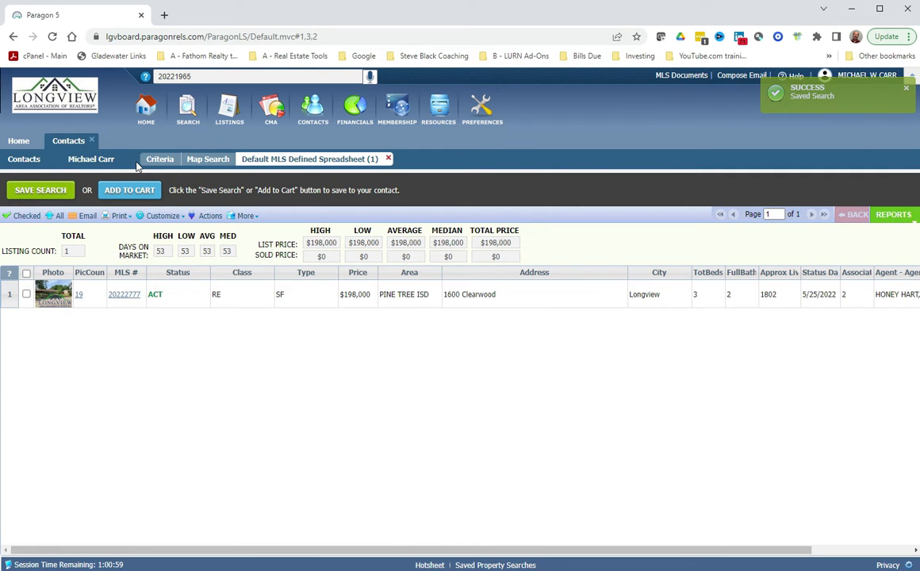
{"action": "left_click", "coordinate": [92, 142]}
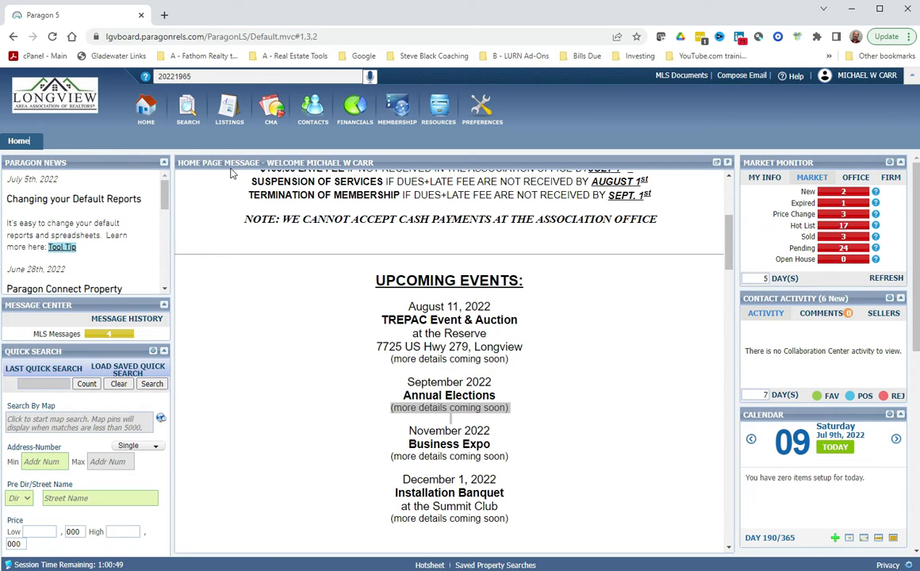
Open Contacts > View / Manage Contacts, briefly open one contact's record, then close it.
{"action": "left_click", "coordinate": [309, 112]}
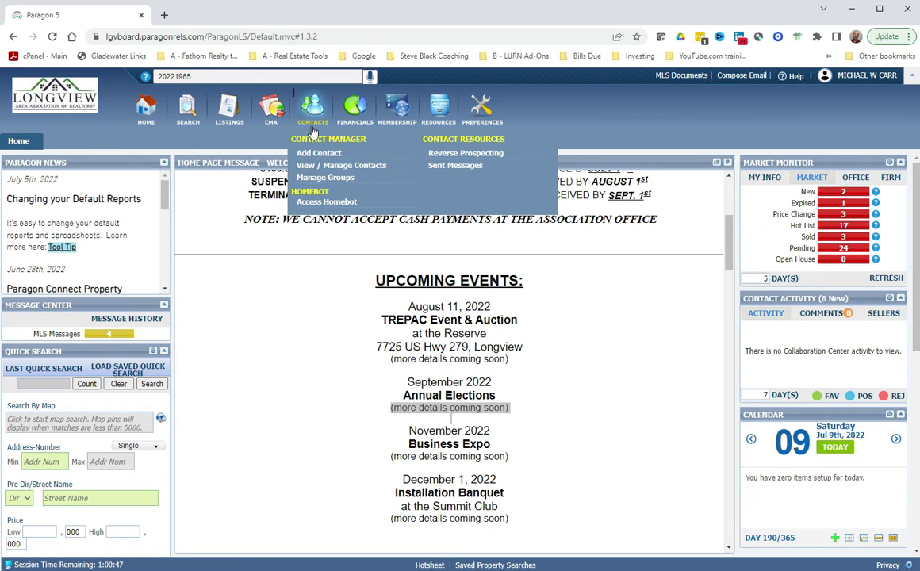
{"action": "left_click", "coordinate": [330, 167]}
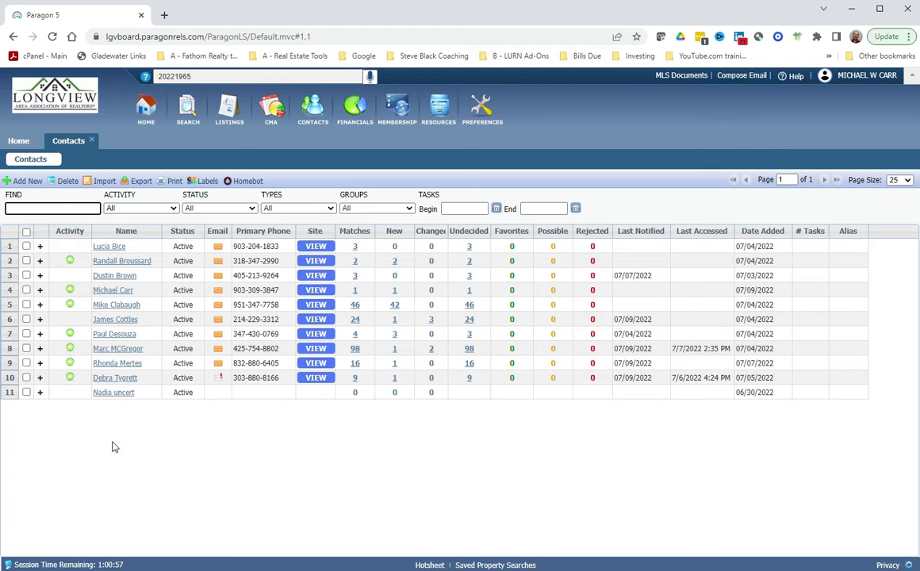
{"action": "left_click", "coordinate": [115, 378]}
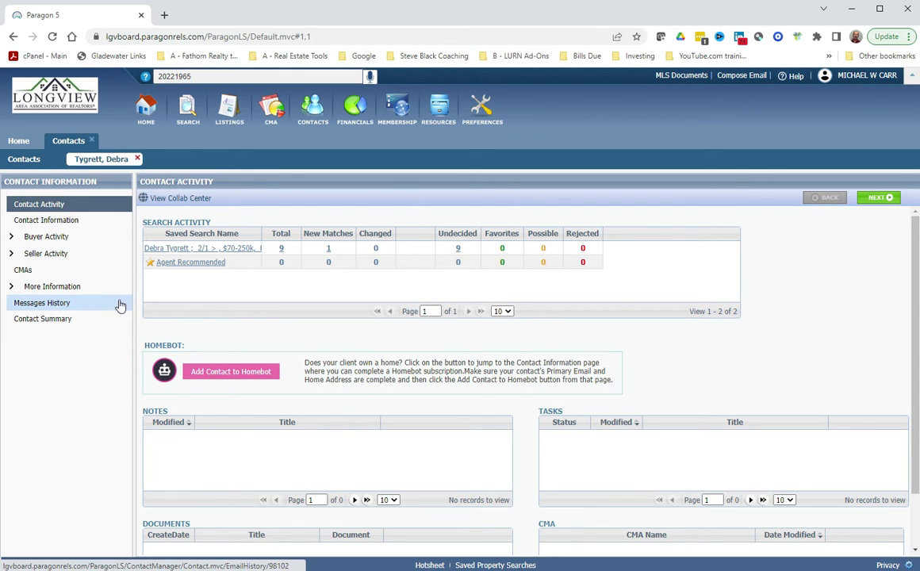
{"action": "left_click", "coordinate": [137, 158]}
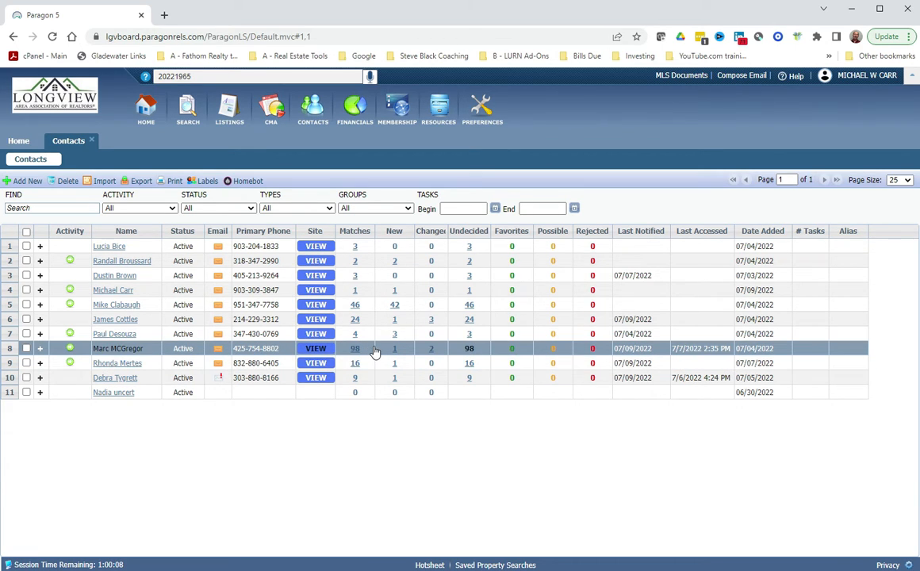
Open the land buyer's contact record and its 'Land, 10-50 acres' saved search criteria.
{"action": "left_click", "coordinate": [121, 349]}
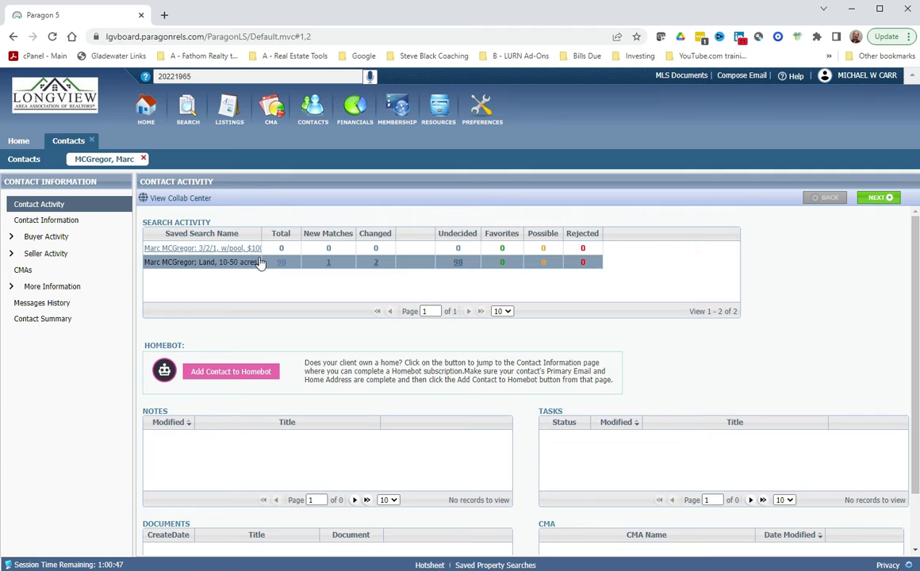
{"action": "left_click", "coordinate": [203, 268]}
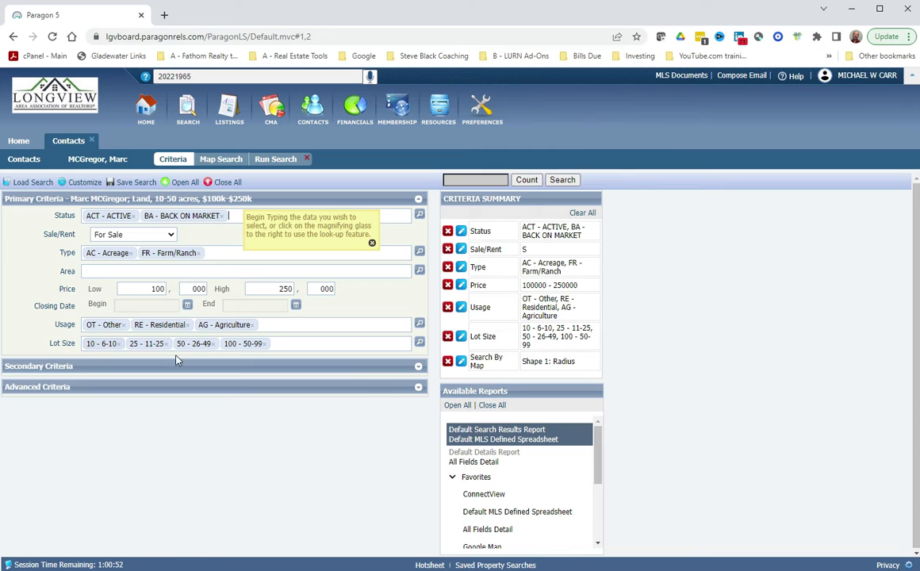
Uncheck the 10 / 6-10 acre row in Lot Size, keeping 11-25, 26-49 and 50-99.
{"action": "left_click", "coordinate": [420, 342]}
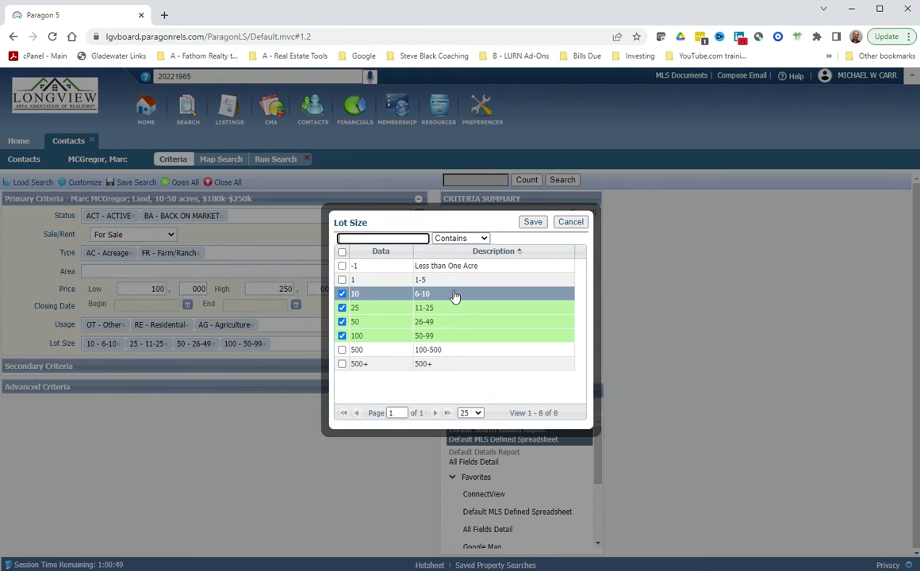
{"action": "left_click", "coordinate": [342, 293]}
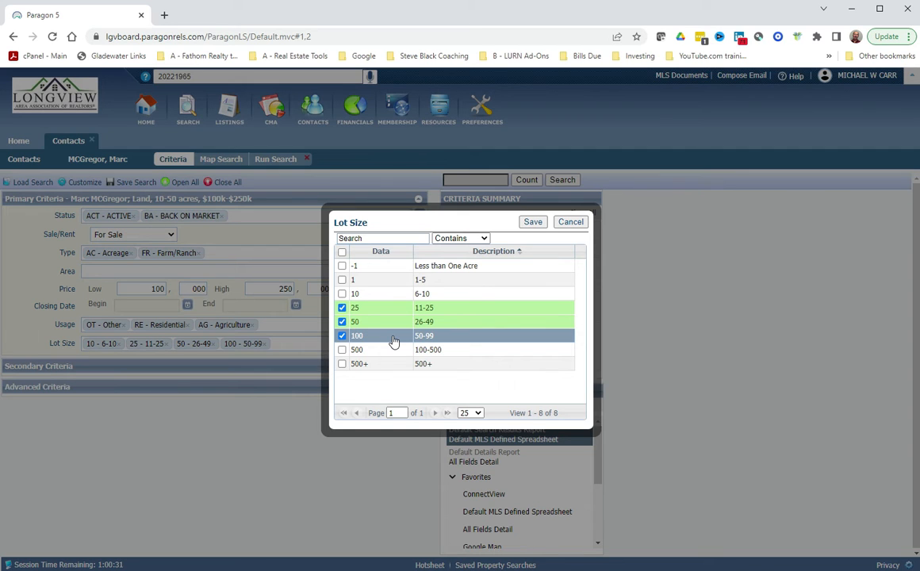
{"action": "left_click", "coordinate": [532, 222]}
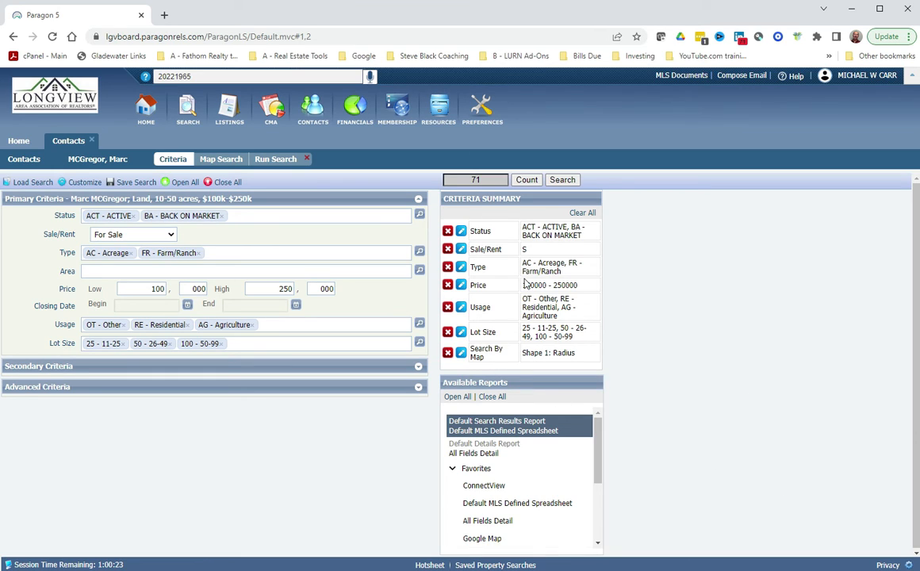
Bring up the Save Search dialog naming the land search 'Land, 10-50 acres, $100k-$250k'.
{"action": "left_click", "coordinate": [144, 183]}
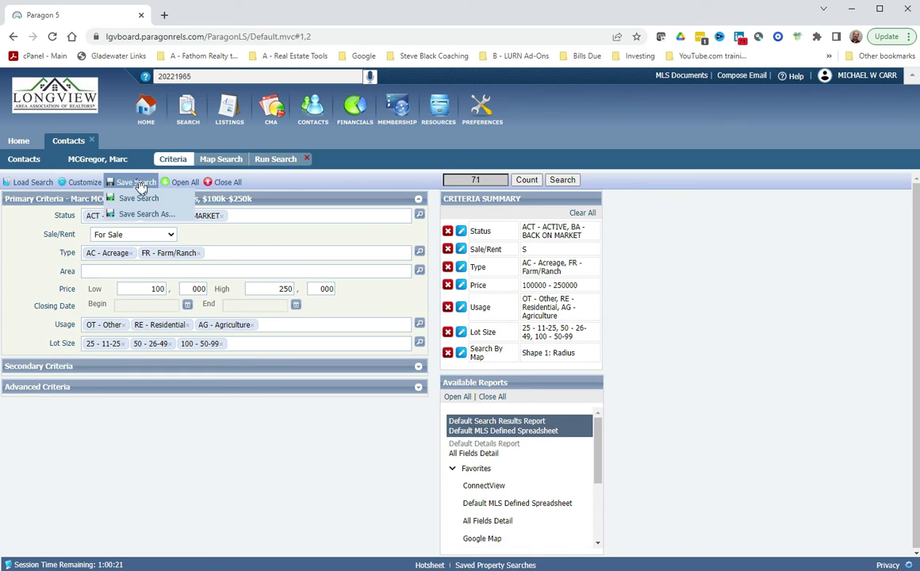
{"action": "left_click", "coordinate": [136, 199]}
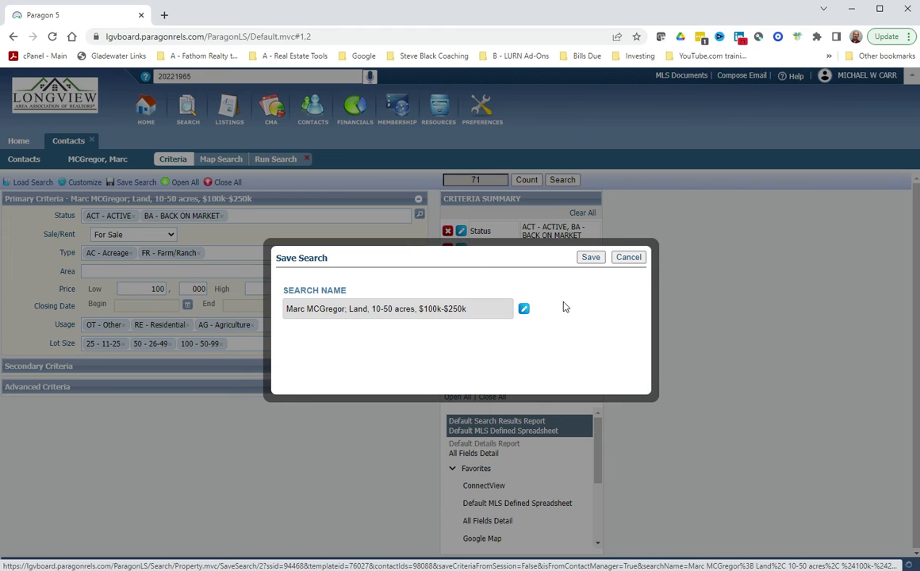
Save the revised land search with its 71 matching listings and close the contact's tab to return home.
{"action": "left_click", "coordinate": [591, 260]}
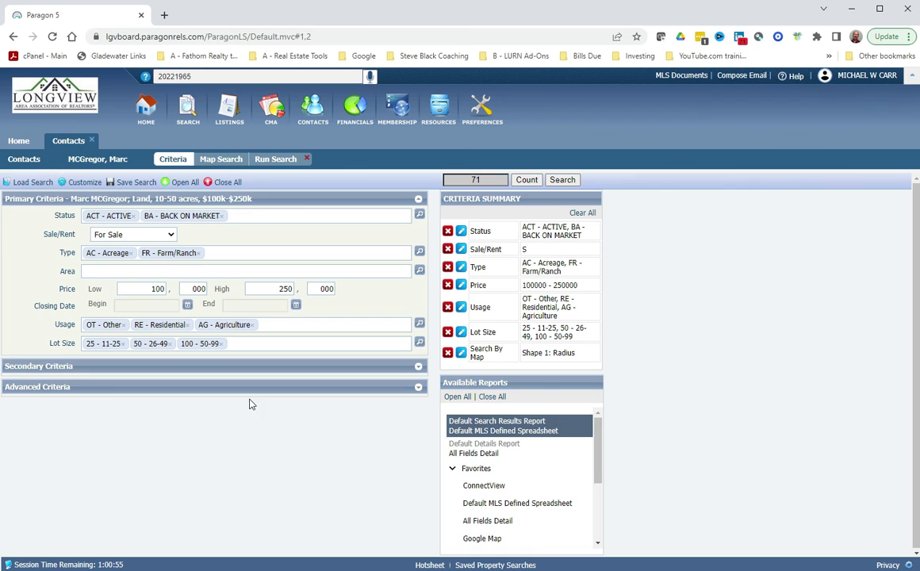
{"action": "left_click", "coordinate": [137, 184]}
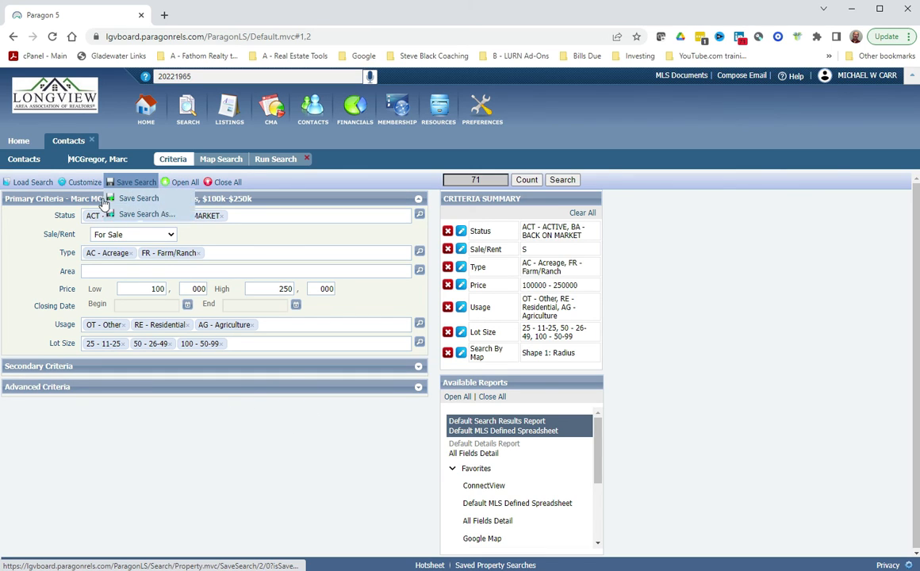
{"action": "left_click", "coordinate": [93, 142]}
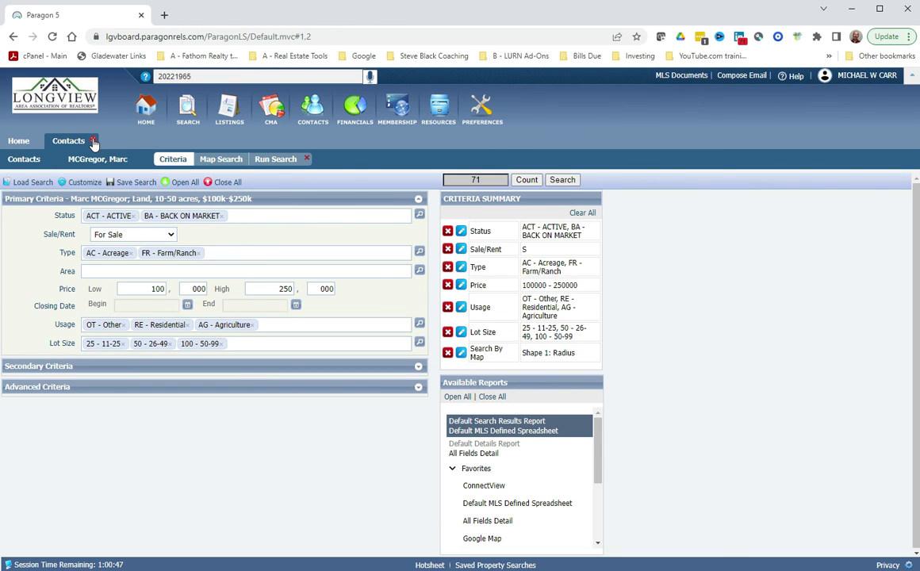